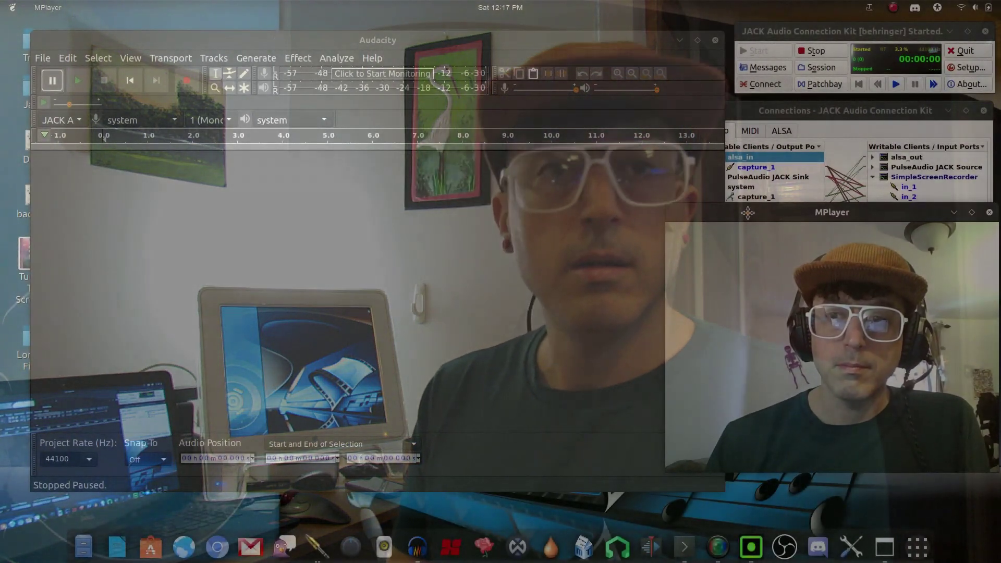
Arrange the desktop windows so that Audacity, the JACK control window and the Connections window are all accessible around the webcam view
{"action": "left_click_drag", "start_coordinate": [732, 235], "coordinate": [729, 216]}
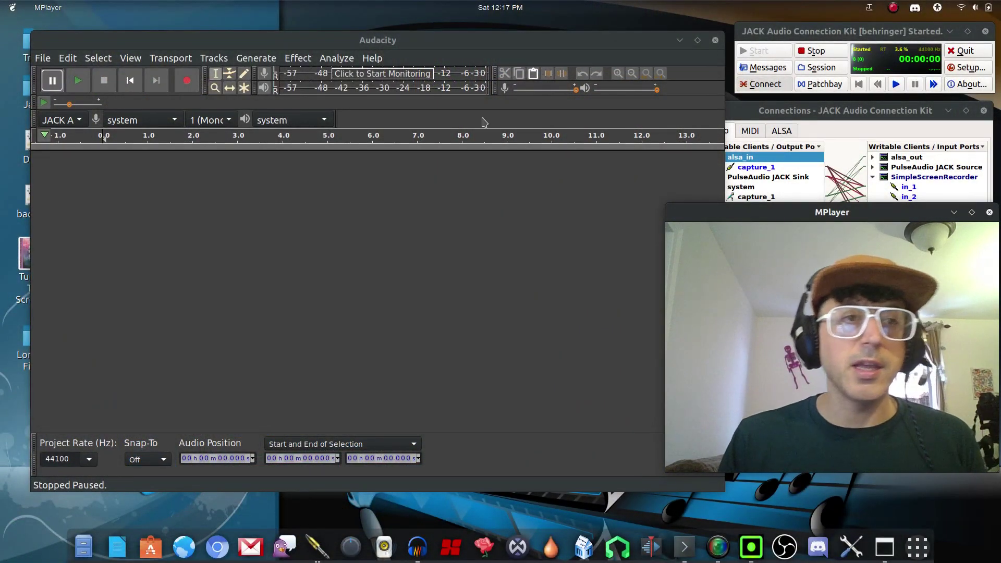
{"action": "left_click_drag", "start_coordinate": [427, 48], "coordinate": [412, 30]}
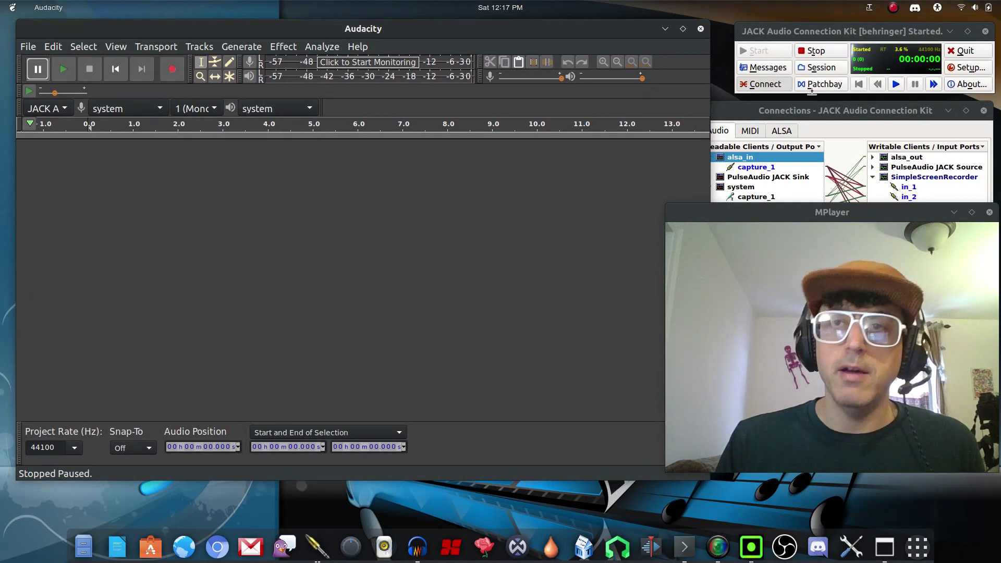
{"action": "left_click", "coordinate": [787, 112]}
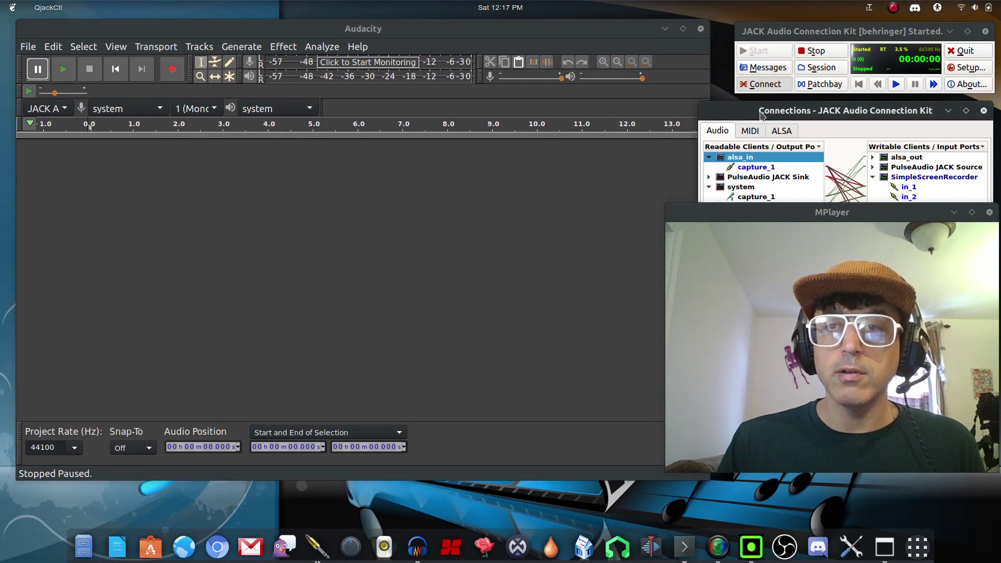
{"action": "left_click", "coordinate": [836, 36]}
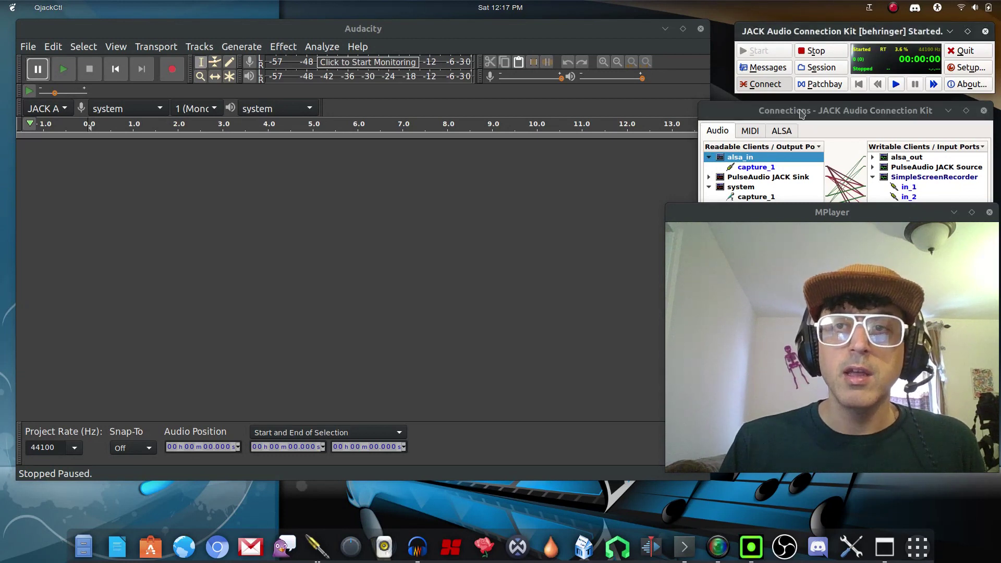
{"action": "left_click_drag", "start_coordinate": [803, 114], "coordinate": [794, 47]}
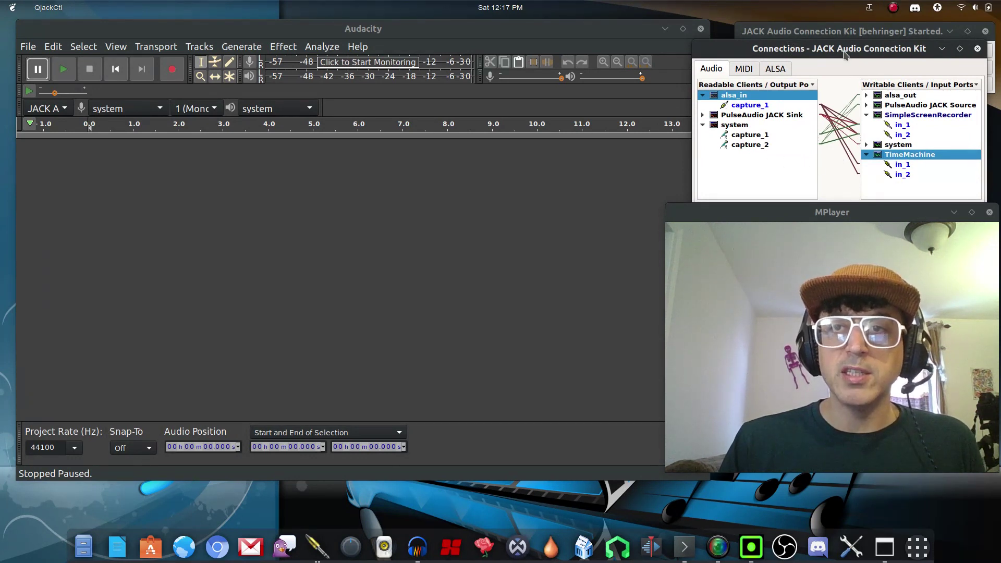
{"action": "left_click_drag", "start_coordinate": [843, 49], "coordinate": [850, 108]}
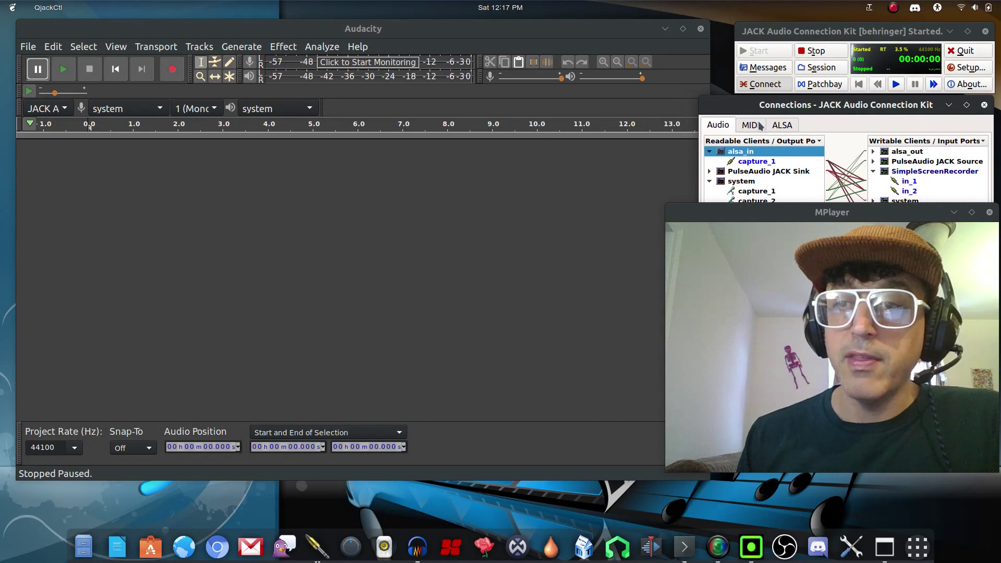
{"action": "left_click", "coordinate": [468, 36]}
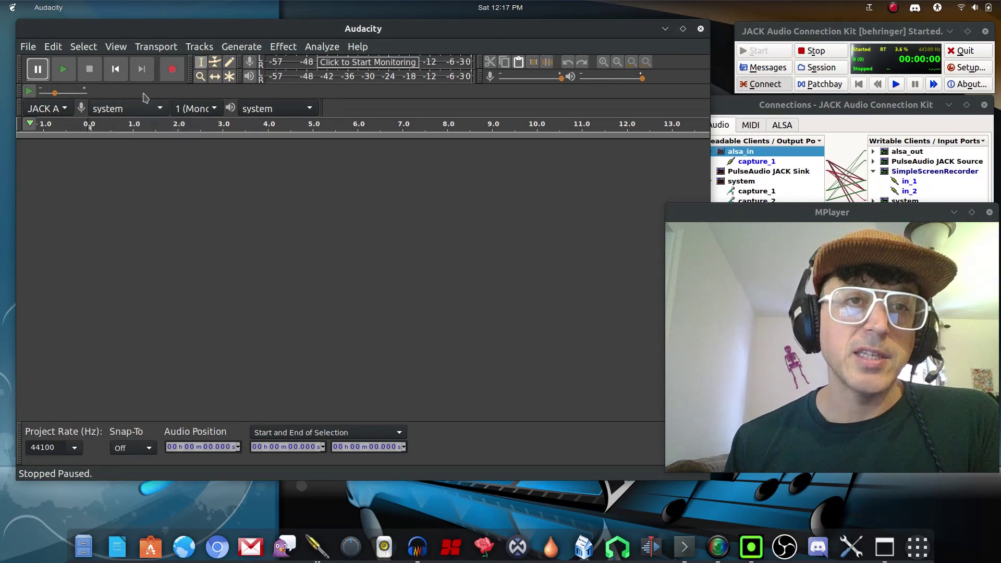
Start monitoring the recording level and repeatedly resume and pause it to check the incoming signal
{"action": "left_click", "coordinate": [430, 63]}
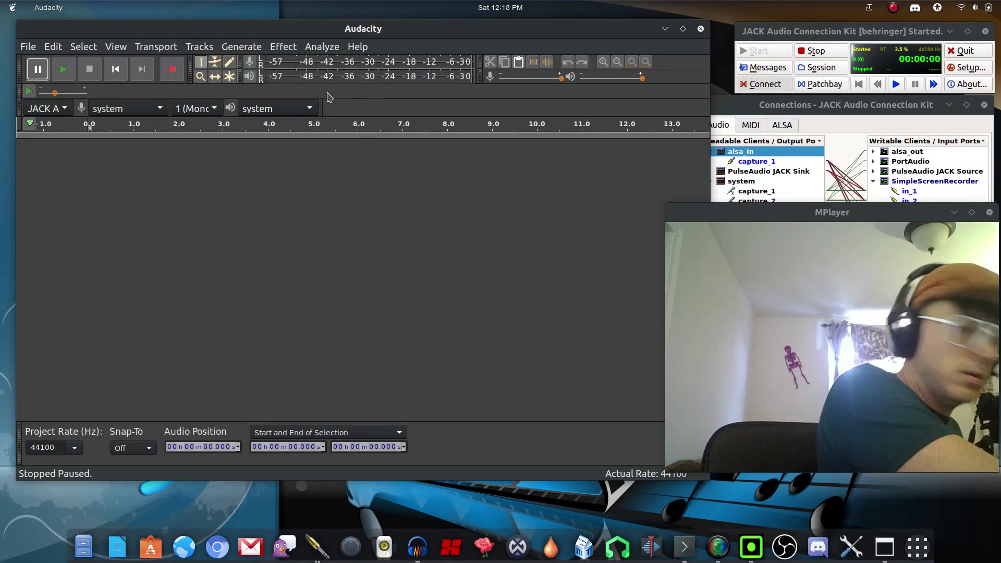
{"action": "key", "text": "p"}
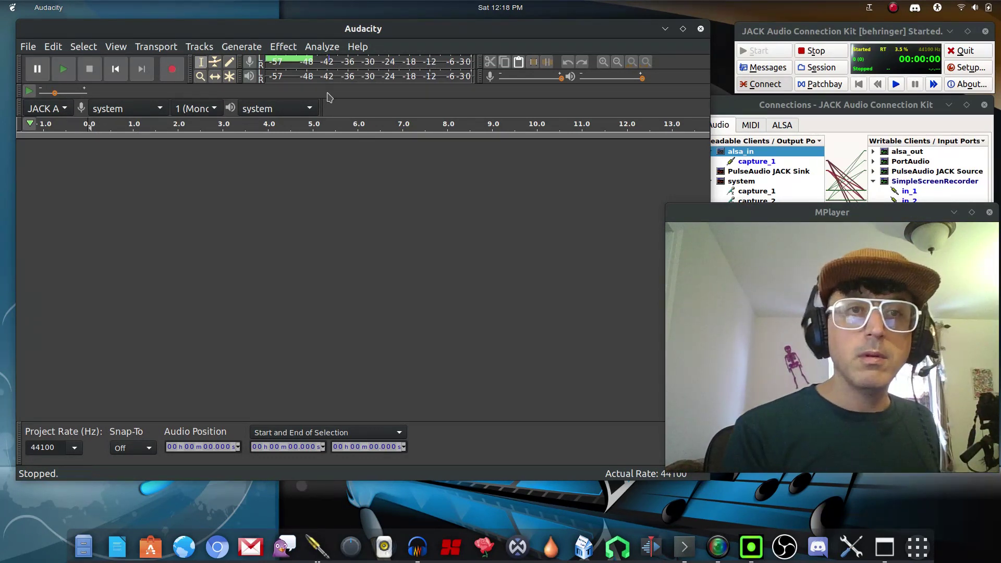
{"action": "key", "text": "p"}
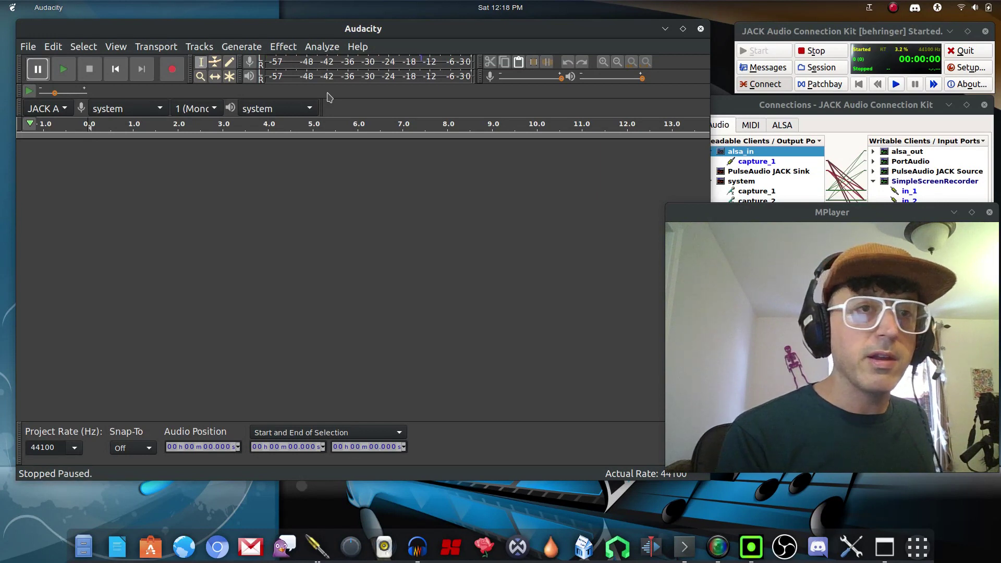
{"action": "key", "text": "p"}
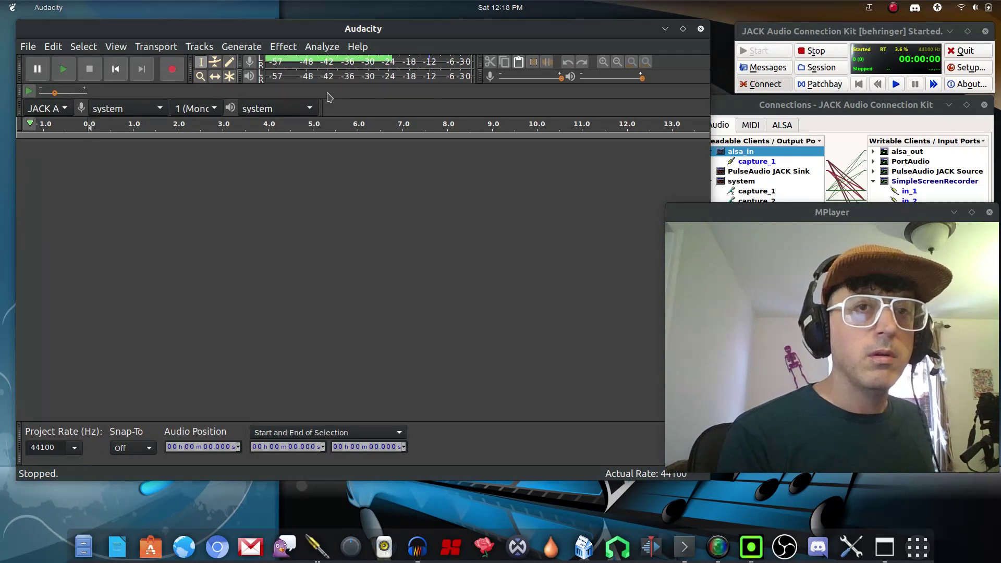
{"action": "key", "text": "p"}
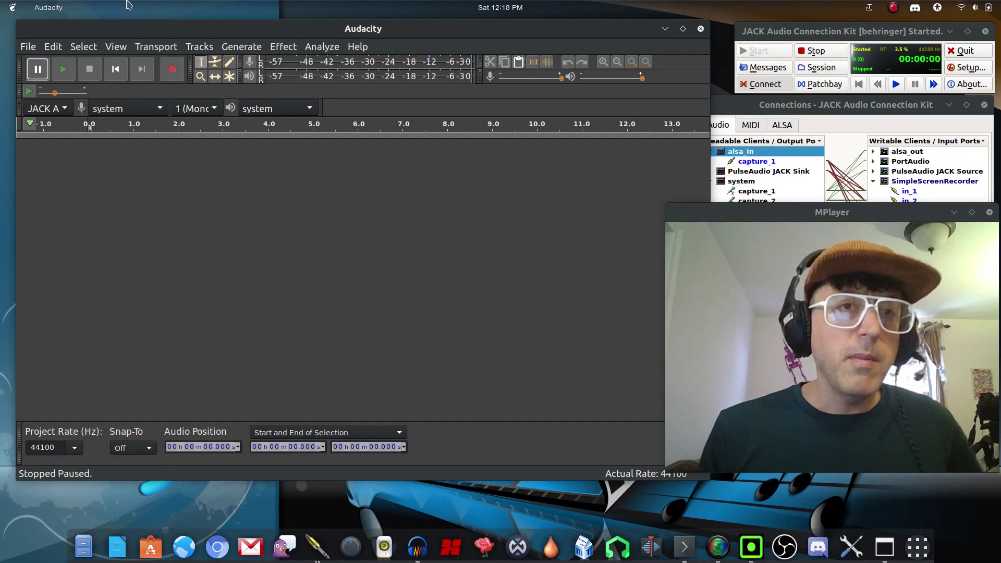
Review the Devices preferences for the audio host, playback and recording devices, channels and latency, and accept them
{"action": "left_click", "coordinate": [276, 50]}
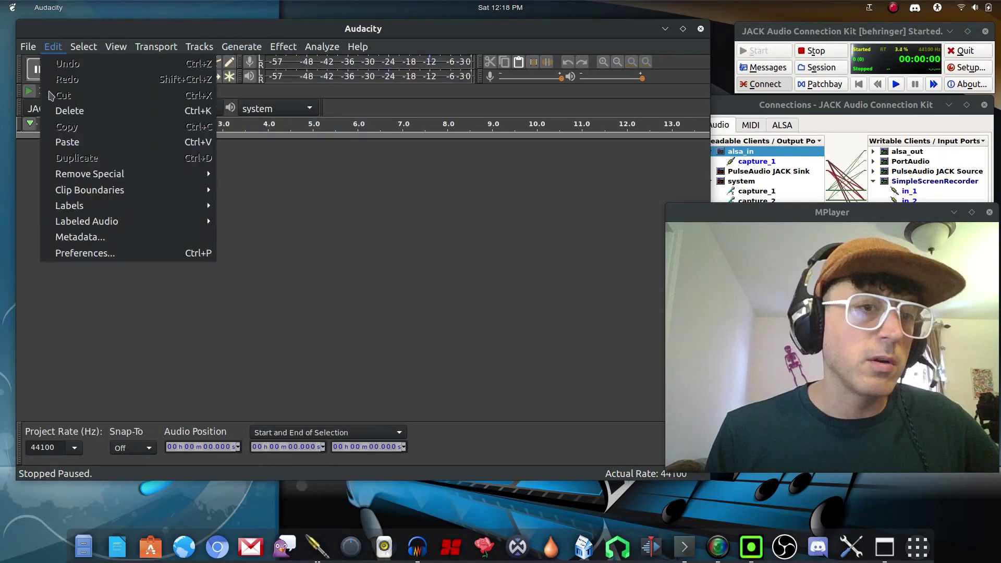
{"action": "left_click", "coordinate": [73, 253]}
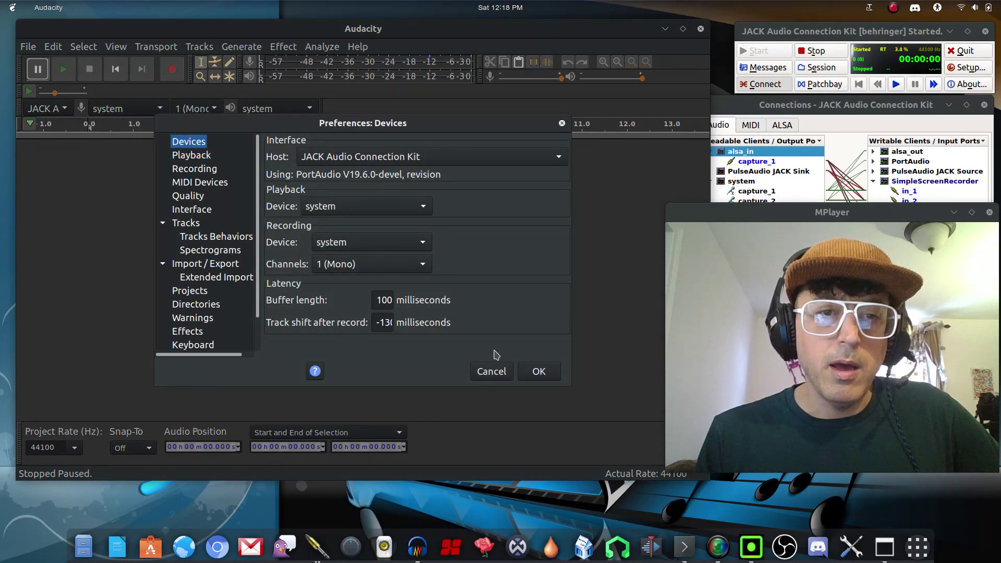
{"action": "left_click", "coordinate": [539, 370]}
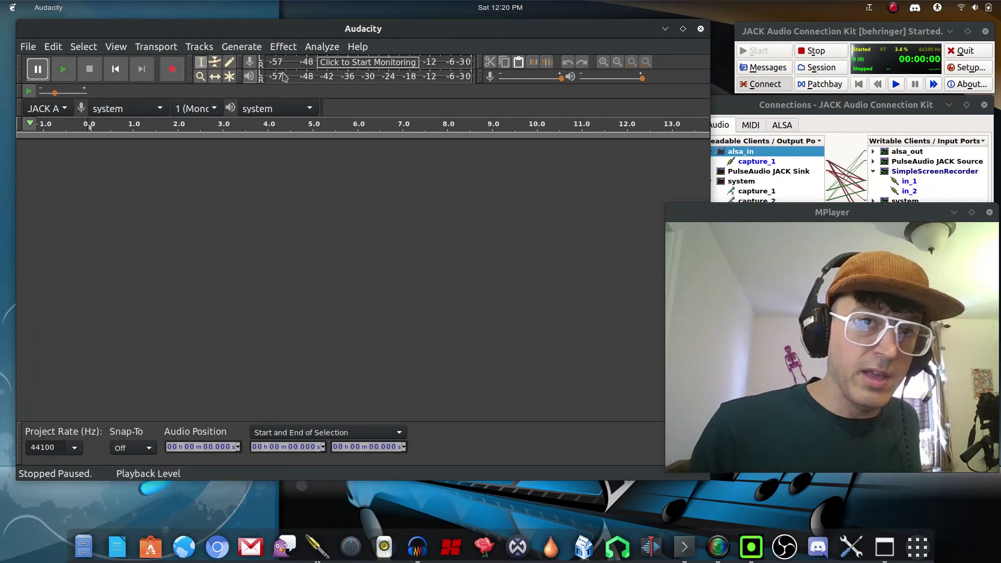
Restart input monitoring after the preferences check and toggle its pause state while watching the recording level
{"action": "left_click", "coordinate": [344, 63]}
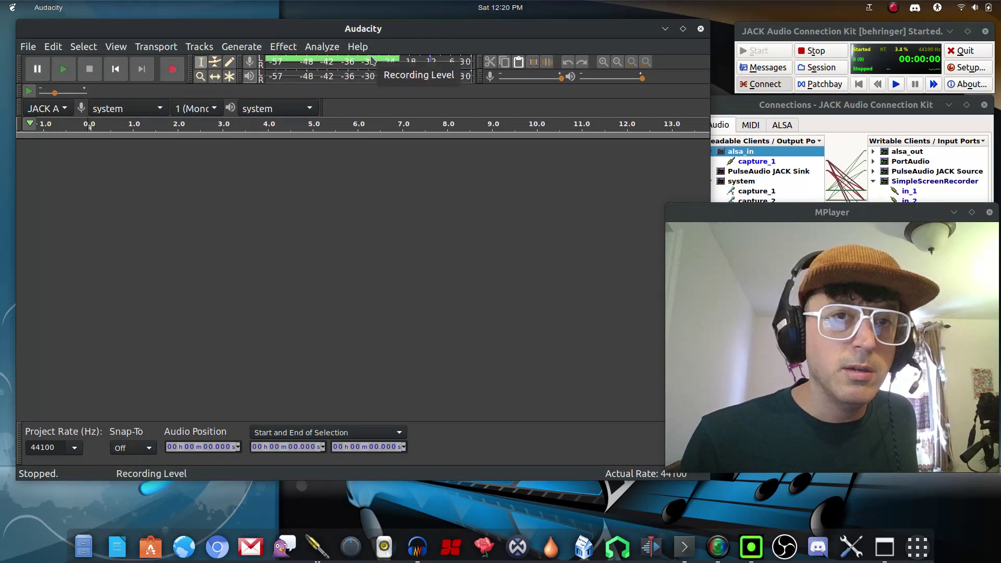
{"action": "key", "text": "p"}
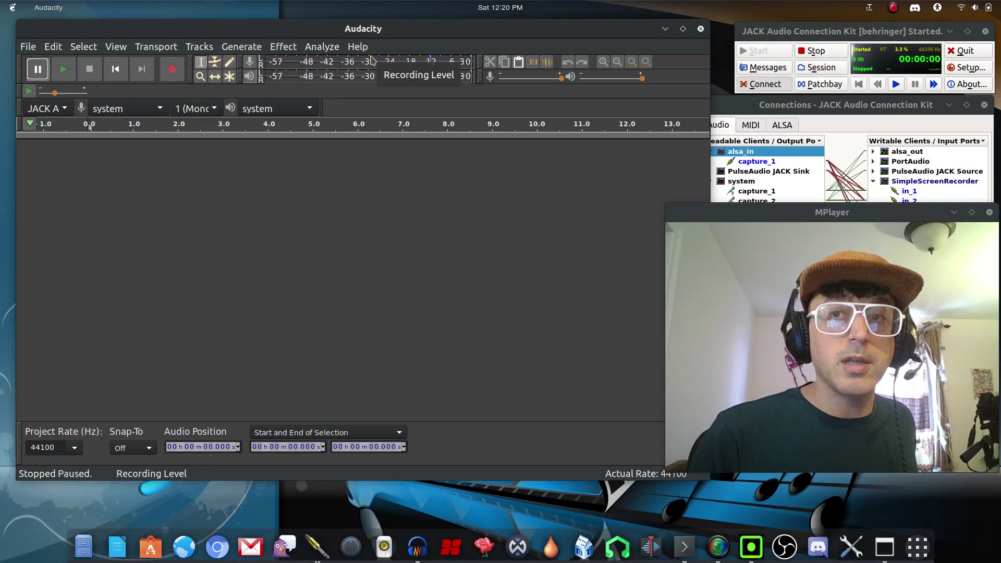
{"action": "key", "text": "p"}
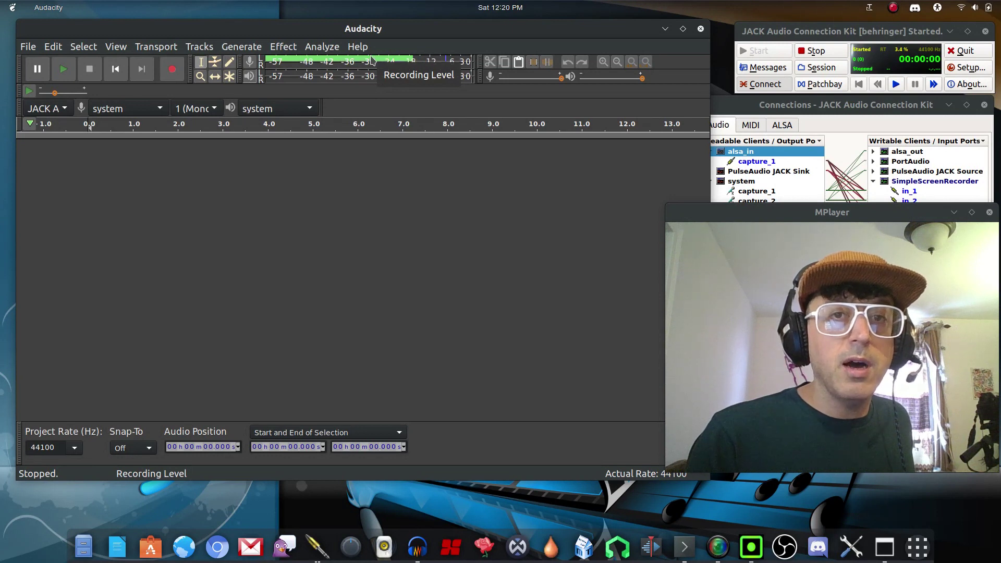
{"action": "key", "text": "p"}
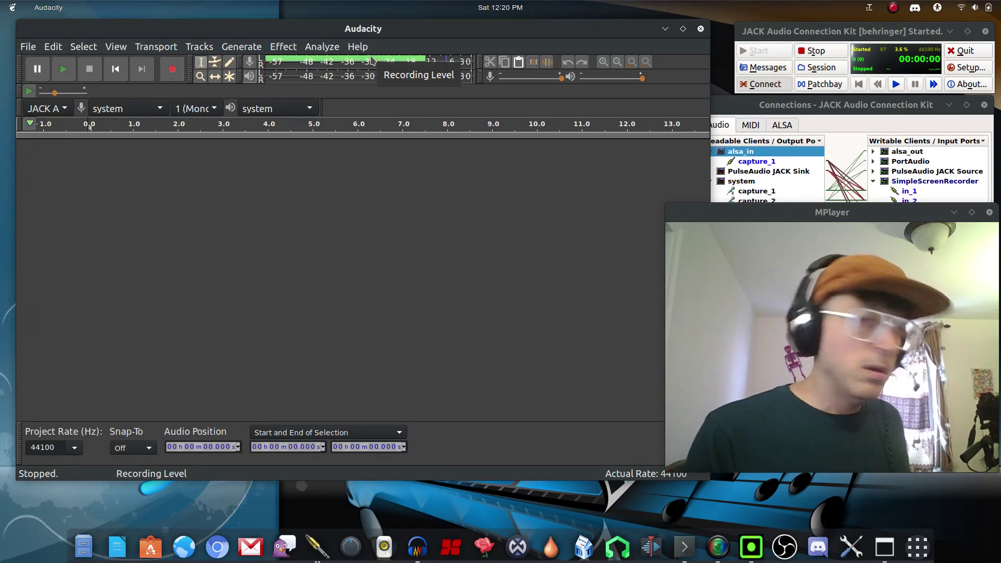
Record about 33 seconds of audio into a new mono track and stop the recording
{"action": "left_click", "coordinate": [172, 70]}
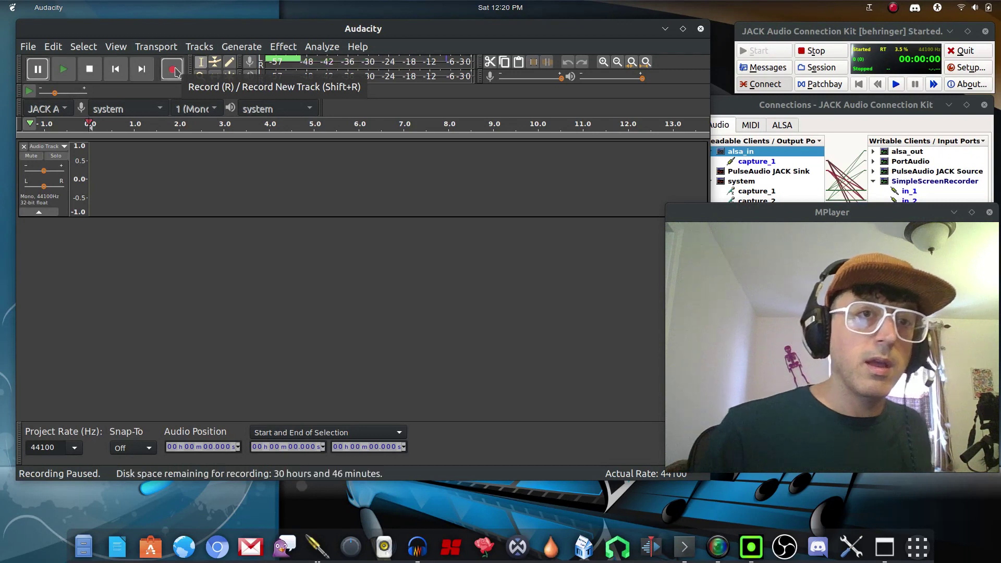
{"action": "left_click", "coordinate": [175, 75]}
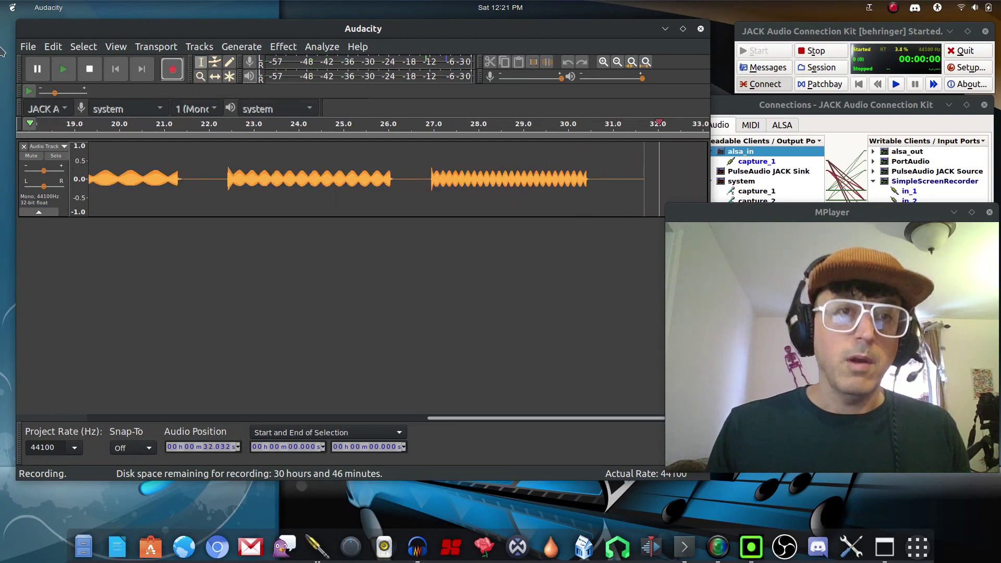
{"action": "key", "text": "space"}
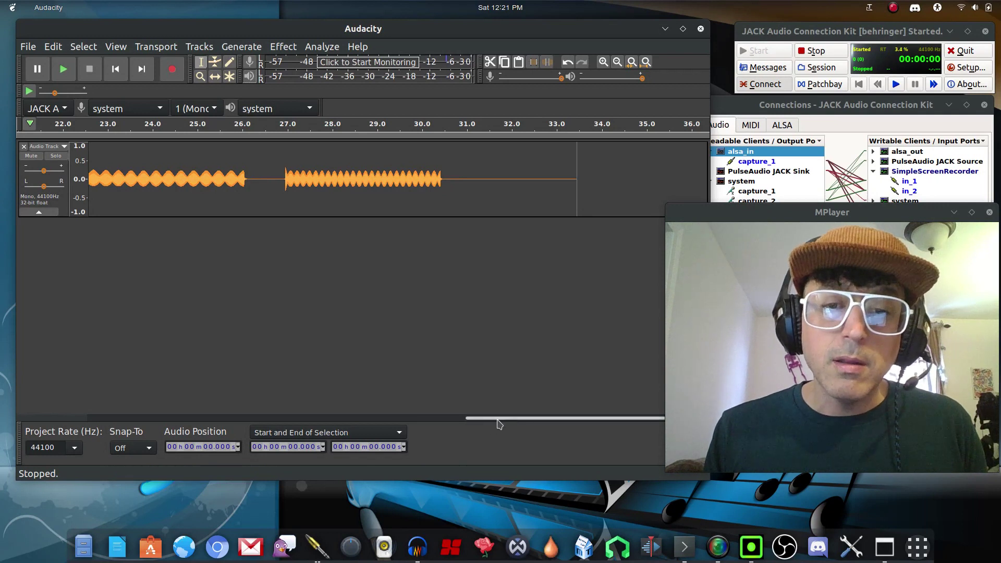
Try raising the recorded track's gain to 6 dB and reset it to 0 dB
{"action": "left_click_drag", "start_coordinate": [496, 419], "coordinate": [81, 412]}
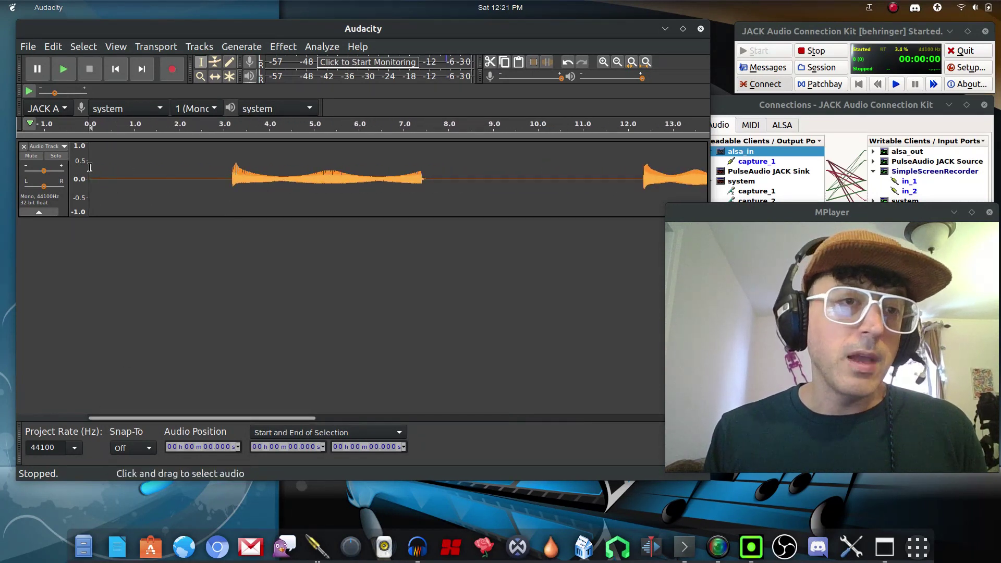
{"action": "left_click_drag", "start_coordinate": [44, 170], "coordinate": [62, 169]}
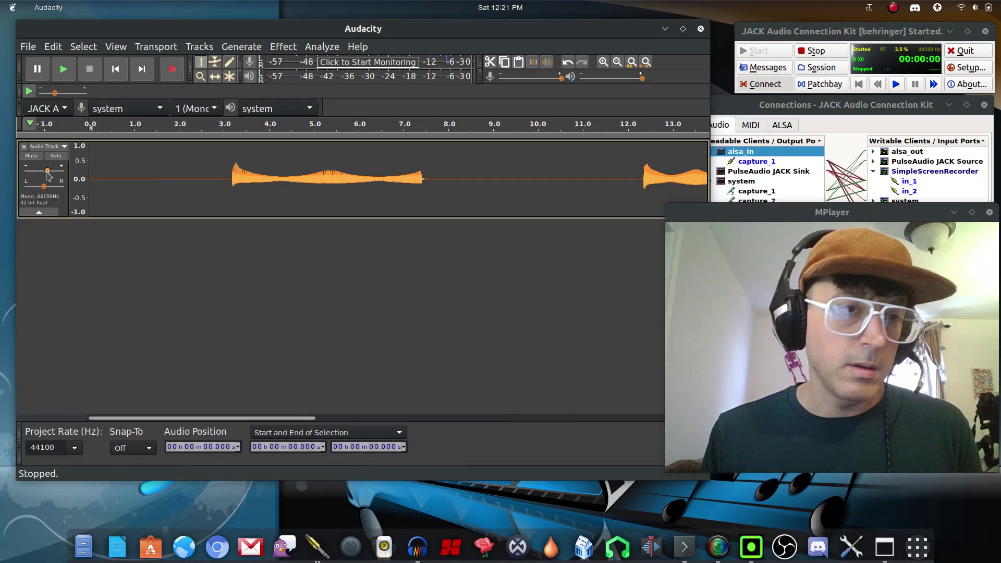
{"action": "double_click", "coordinate": [47, 171]}
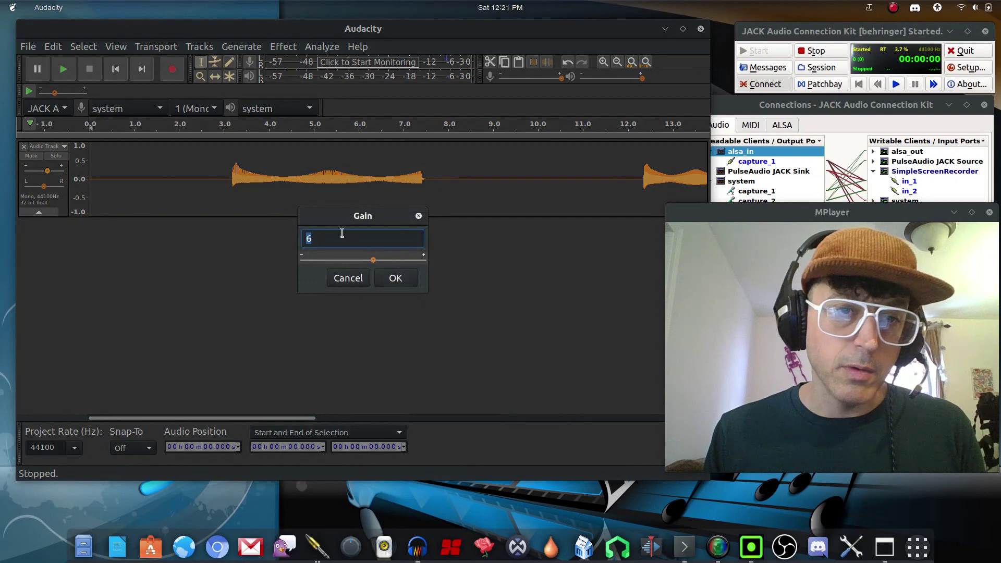
{"action": "type", "text": "0"}
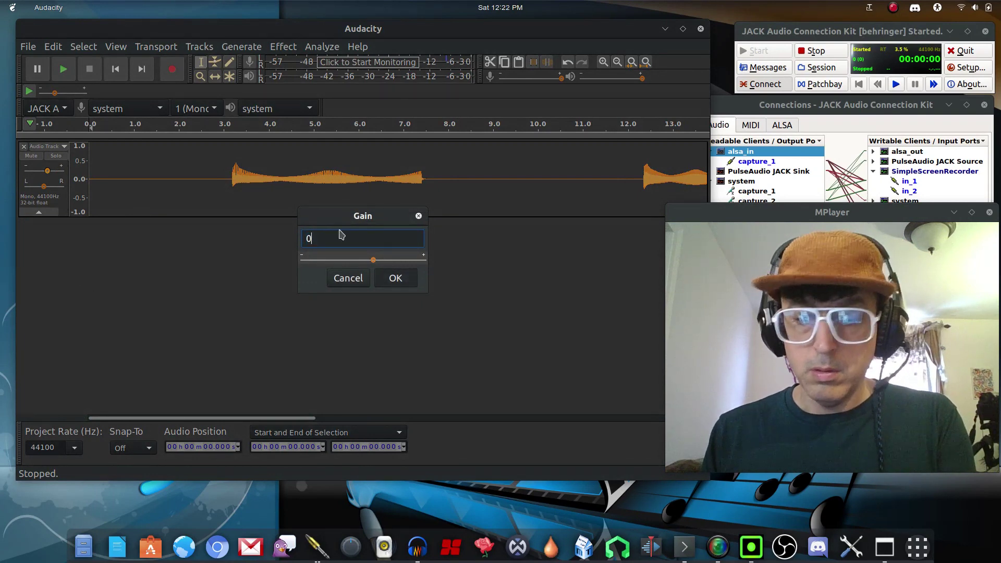
{"action": "key", "text": "Return"}
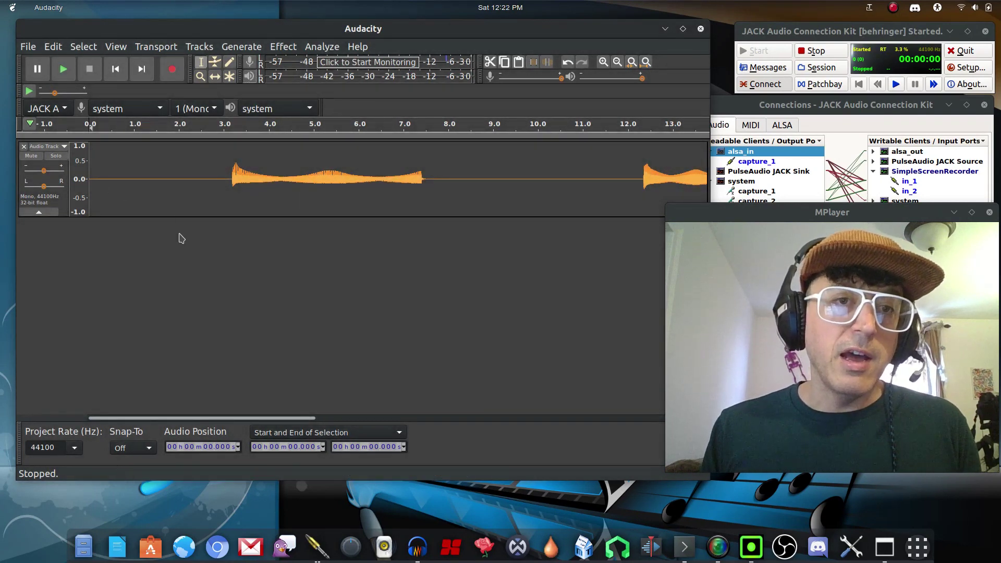
Amplify the entire recording by 7.204 dB to a new peak amplitude of 0.0 dB, without allowing clipping
{"action": "key", "text": "ctrl+a"}
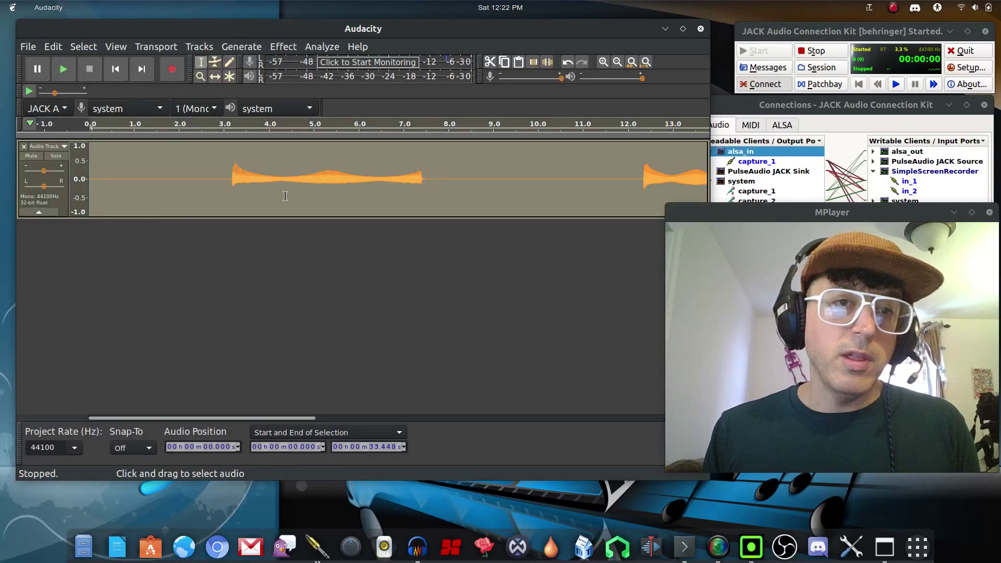
{"action": "left_click", "coordinate": [323, 47]}
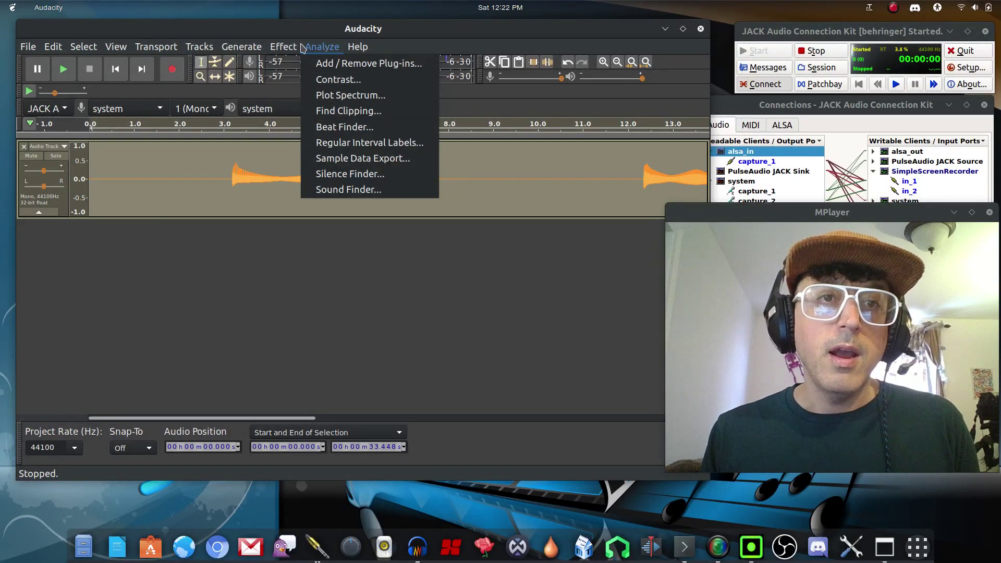
{"action": "mouse_move", "coordinate": [288, 48]}
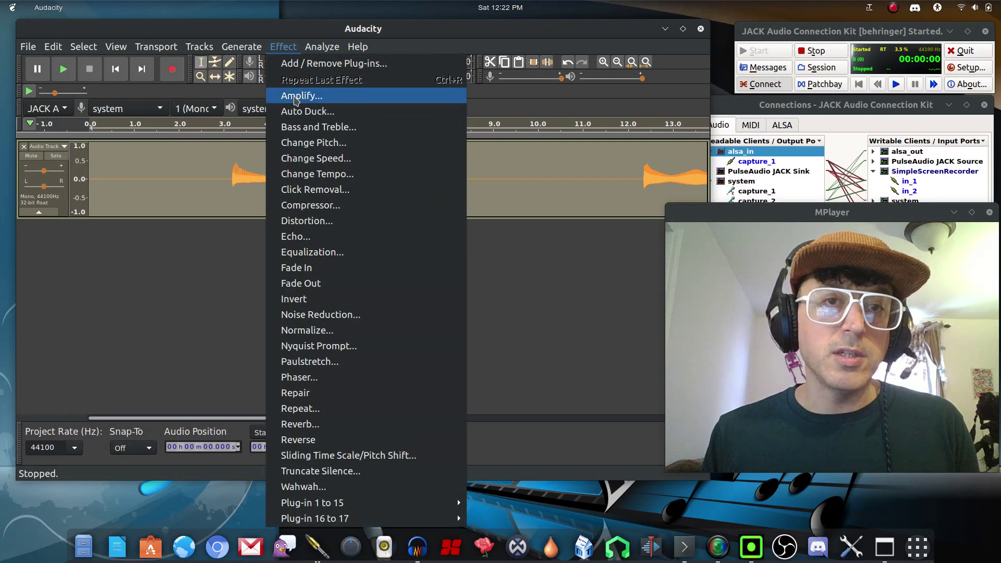
{"action": "left_click", "coordinate": [295, 100]}
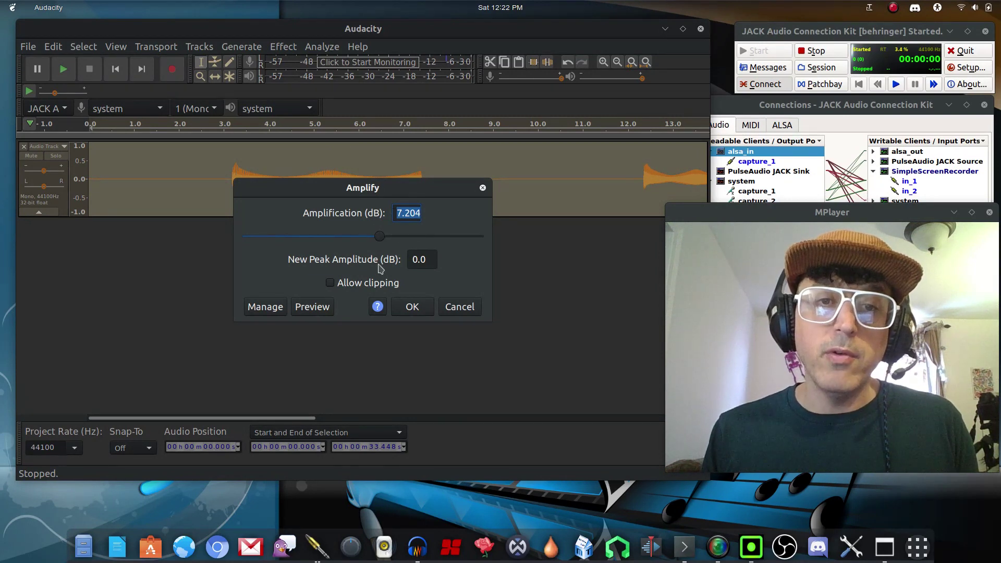
{"action": "left_click", "coordinate": [404, 309]}
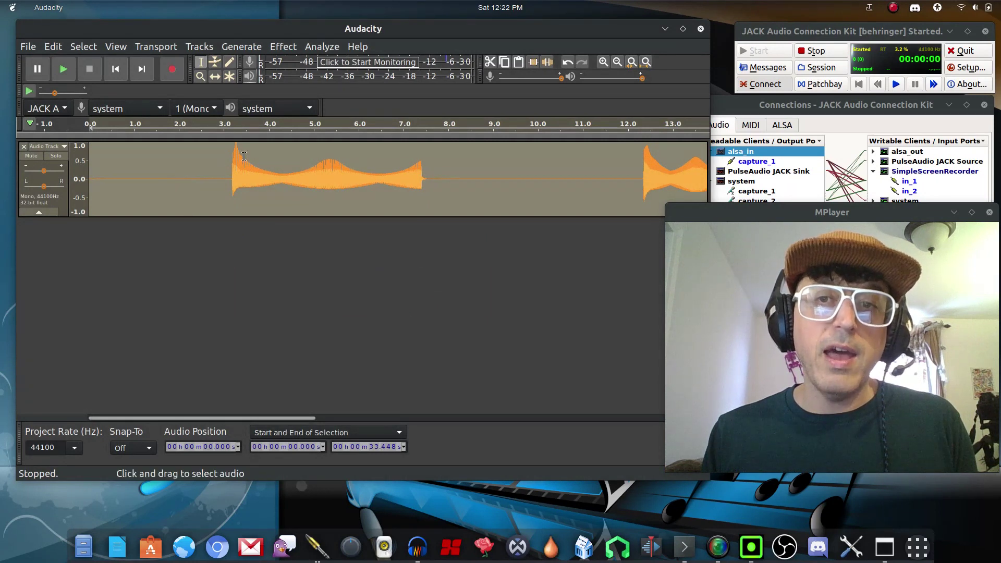
Play the amplified recording from about 3.05 seconds, just before the first note, and stop playback
{"action": "left_click", "coordinate": [226, 156]}
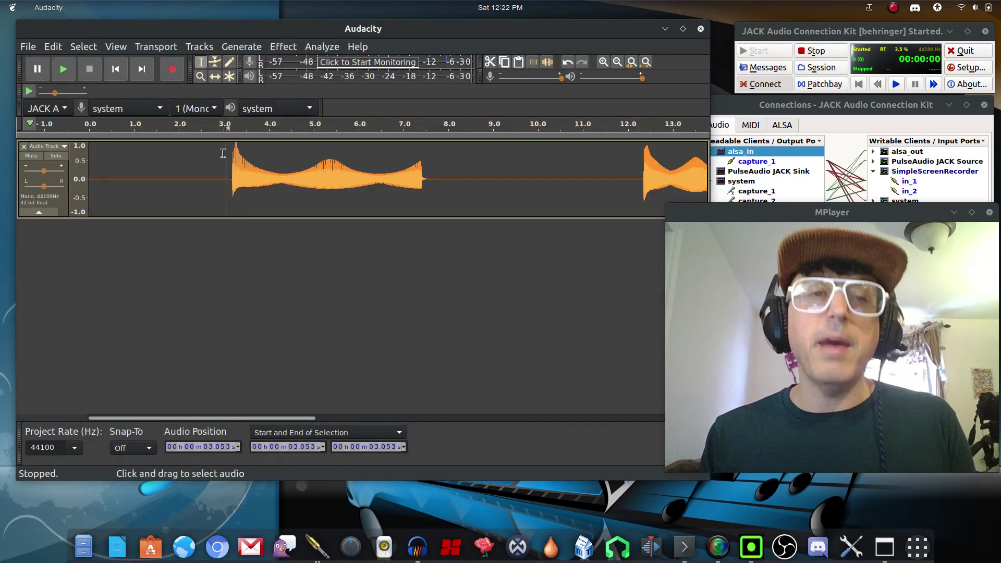
{"action": "key", "text": "space"}
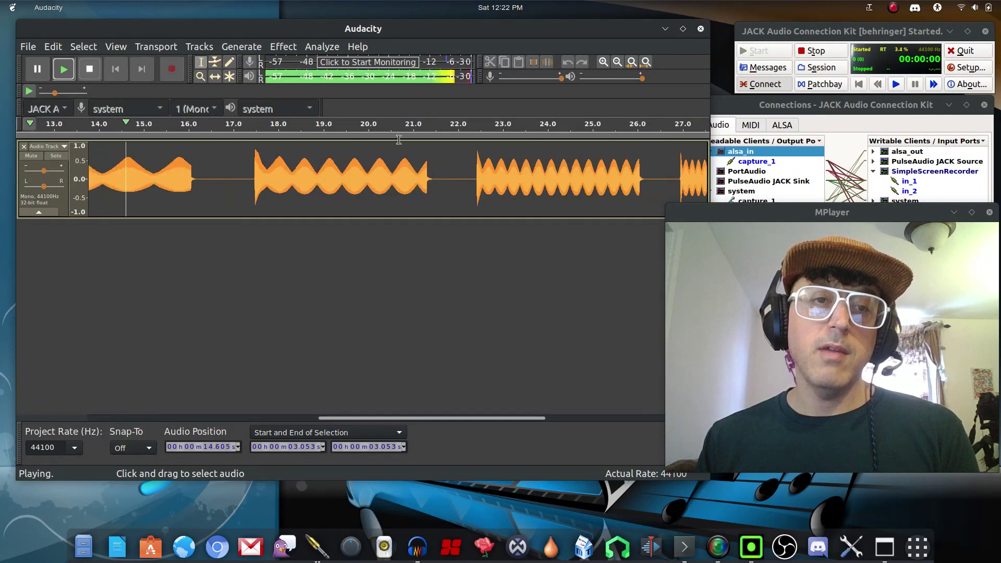
{"action": "left_click", "coordinate": [91, 73]}
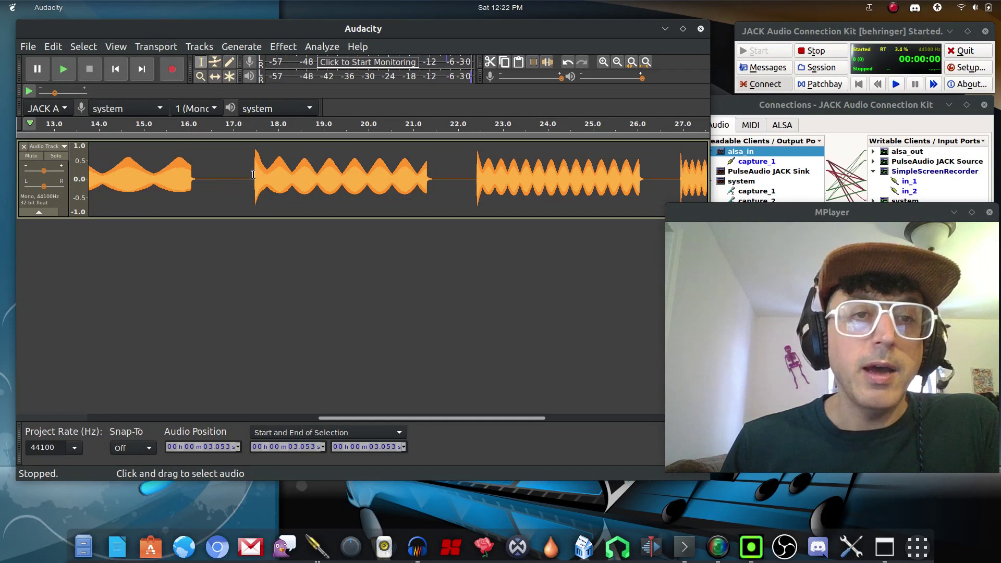
{"action": "left_click_drag", "start_coordinate": [253, 174], "coordinate": [409, 181]}
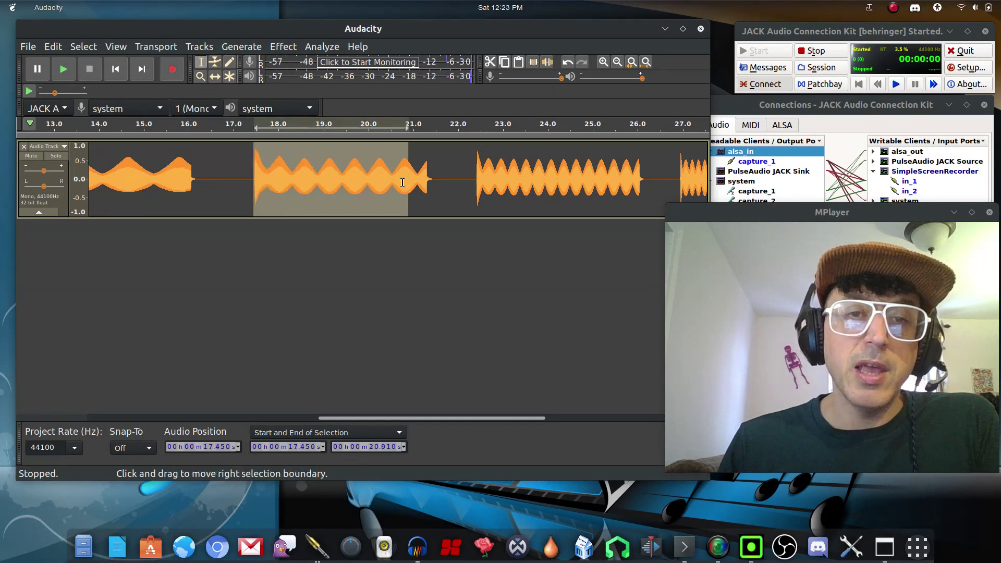
{"action": "left_click", "coordinate": [294, 176]}
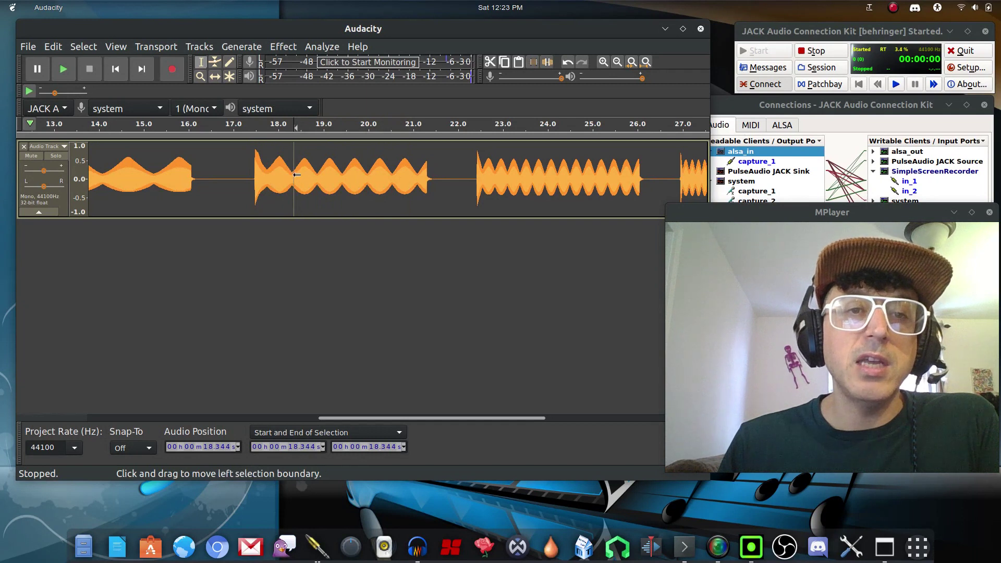
{"action": "left_click_drag", "start_coordinate": [292, 176], "coordinate": [394, 187]}
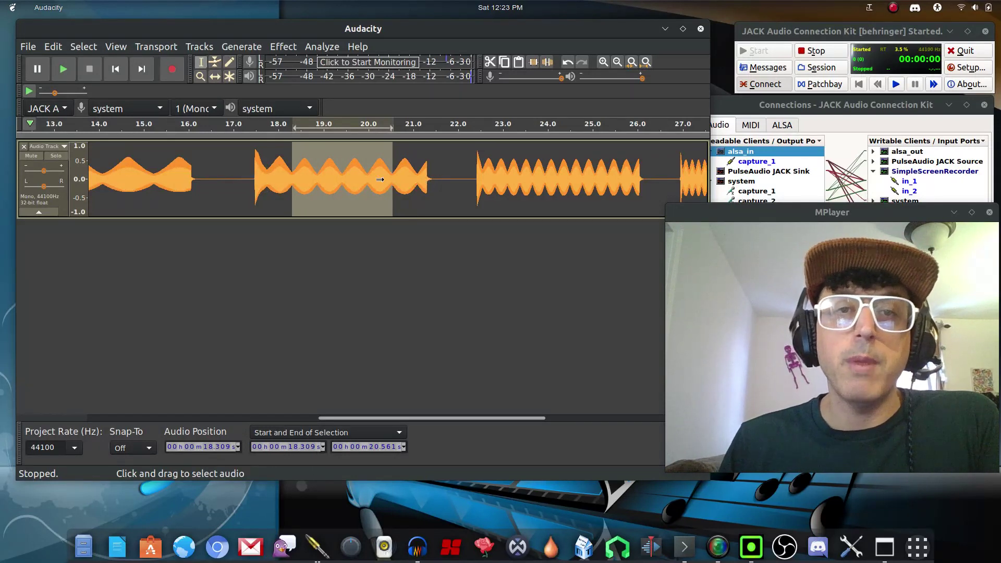
{"action": "left_click", "coordinate": [253, 178]}
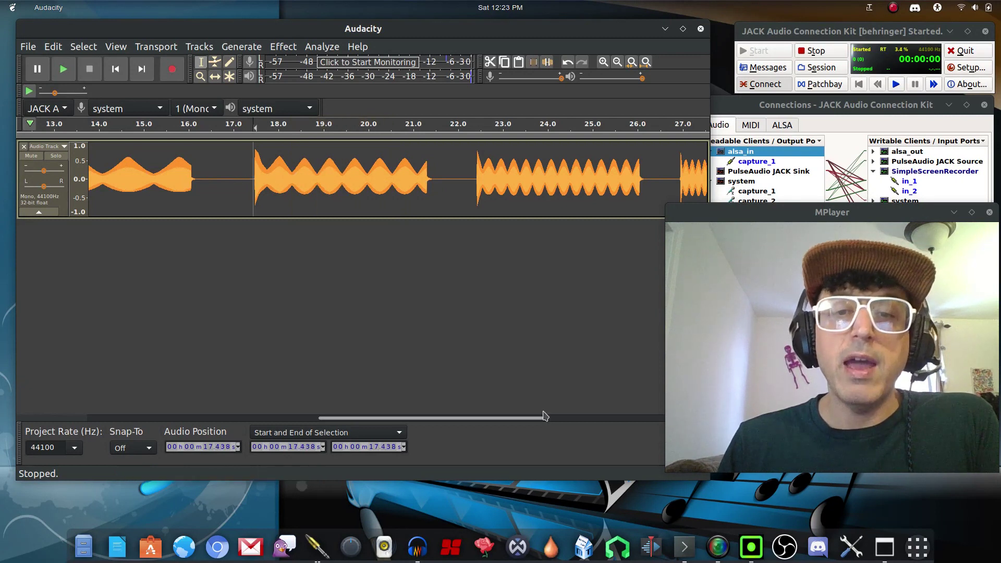
Select the first recorded note from 3.187 s to 7.477 s, refining both selection boundaries
{"action": "left_click_drag", "start_coordinate": [457, 417], "coordinate": [187, 400]}
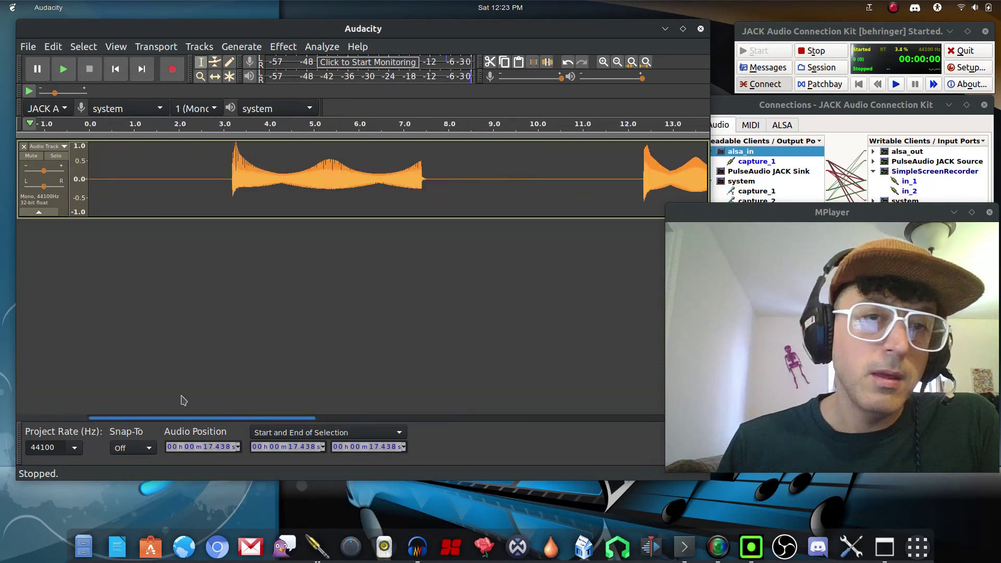
{"action": "left_click_drag", "start_coordinate": [231, 170], "coordinate": [422, 184]}
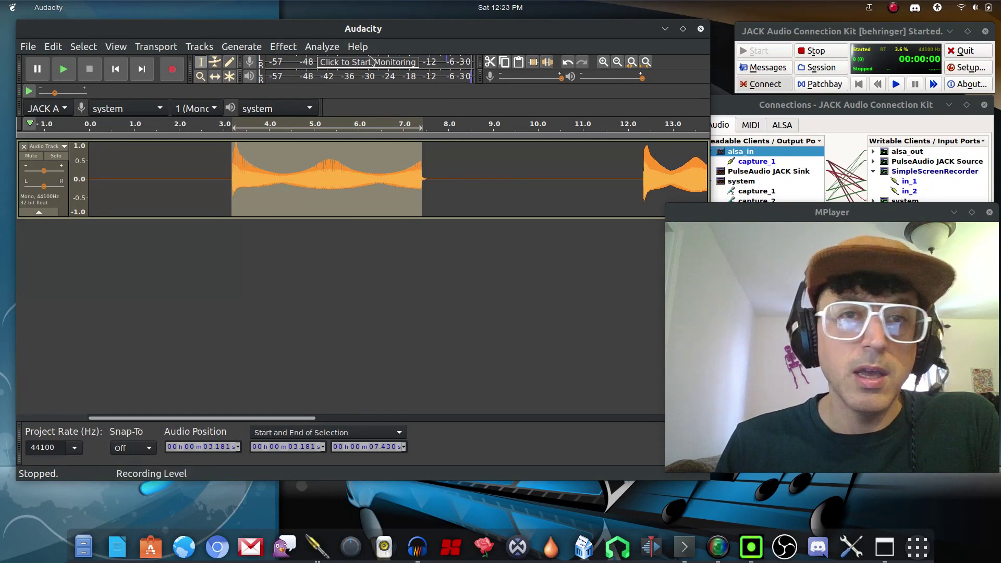
{"action": "left_click", "coordinate": [603, 62]}
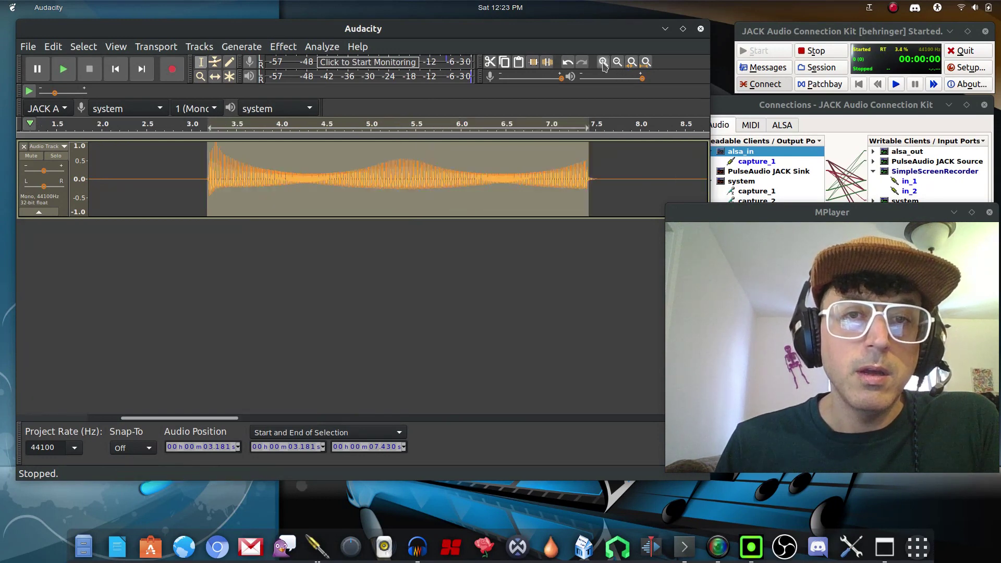
{"action": "left_click", "coordinate": [603, 62]}
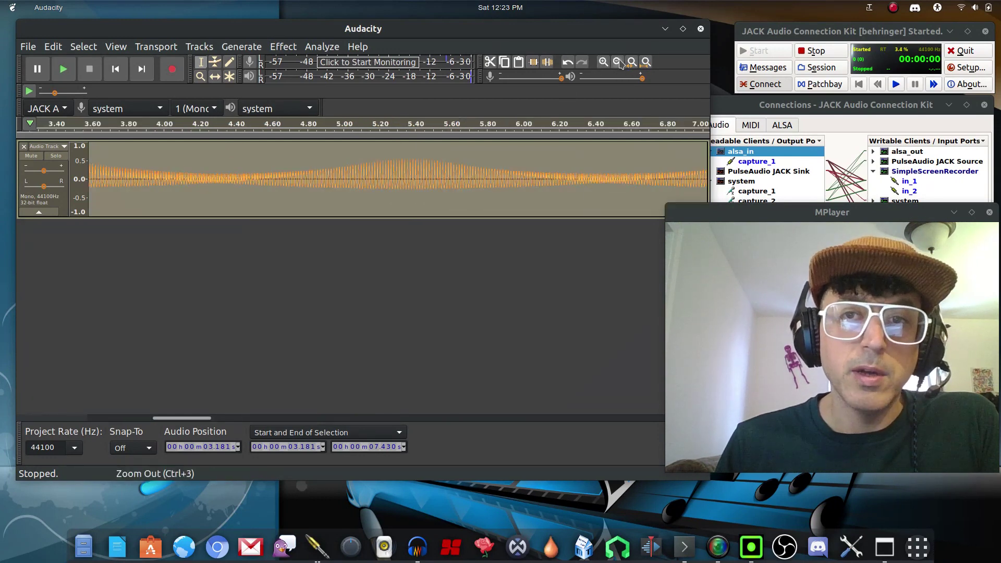
{"action": "left_click", "coordinate": [617, 62]}
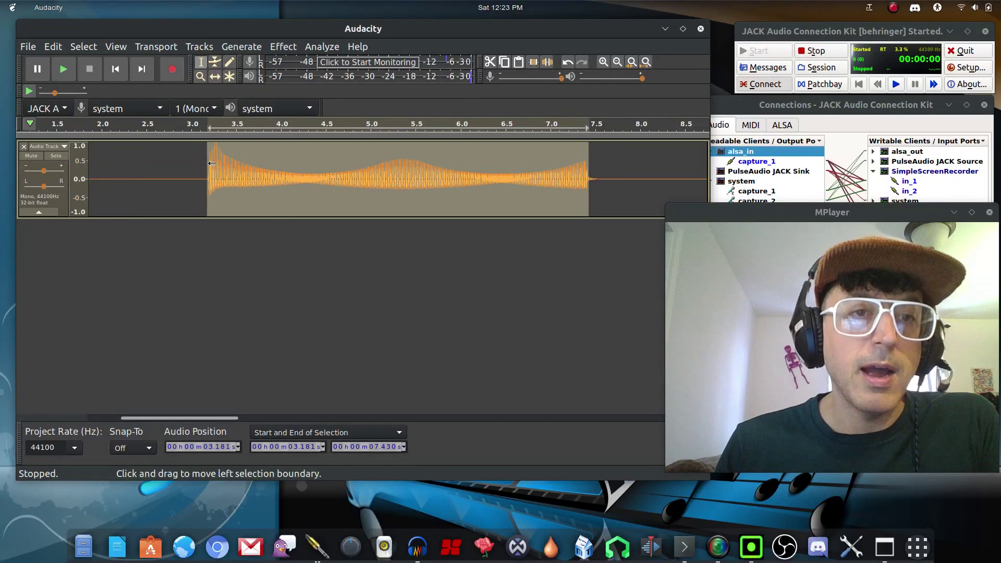
{"action": "left_click_drag", "start_coordinate": [212, 166], "coordinate": [211, 165]}
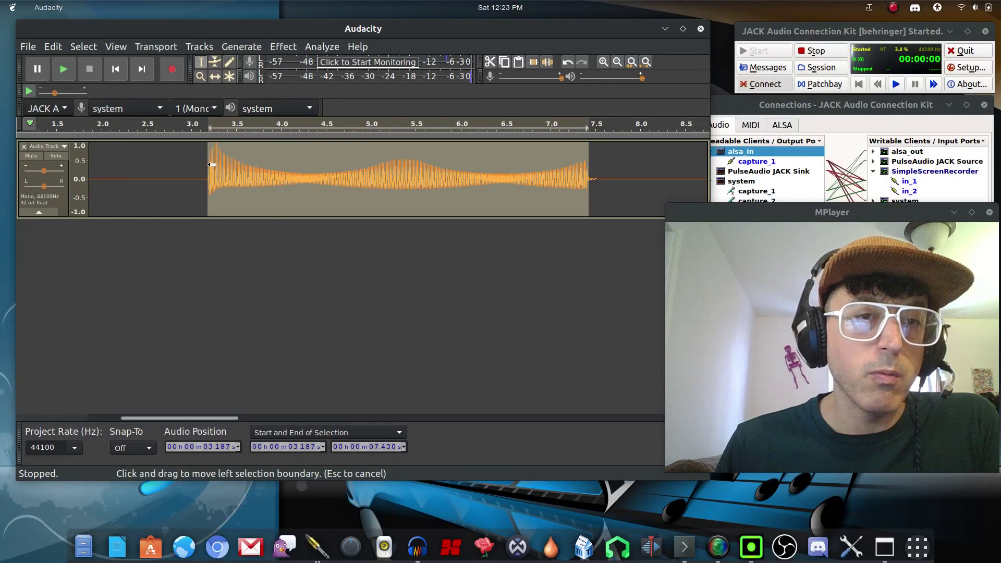
{"action": "mouse_move", "coordinate": [589, 184]}
{"action": "left_mouse_down"}
{"action": "mouse_move", "coordinate": [599, 184]}
{"action": "mouse_move", "coordinate": [589, 186]}
{"action": "left_mouse_up"}
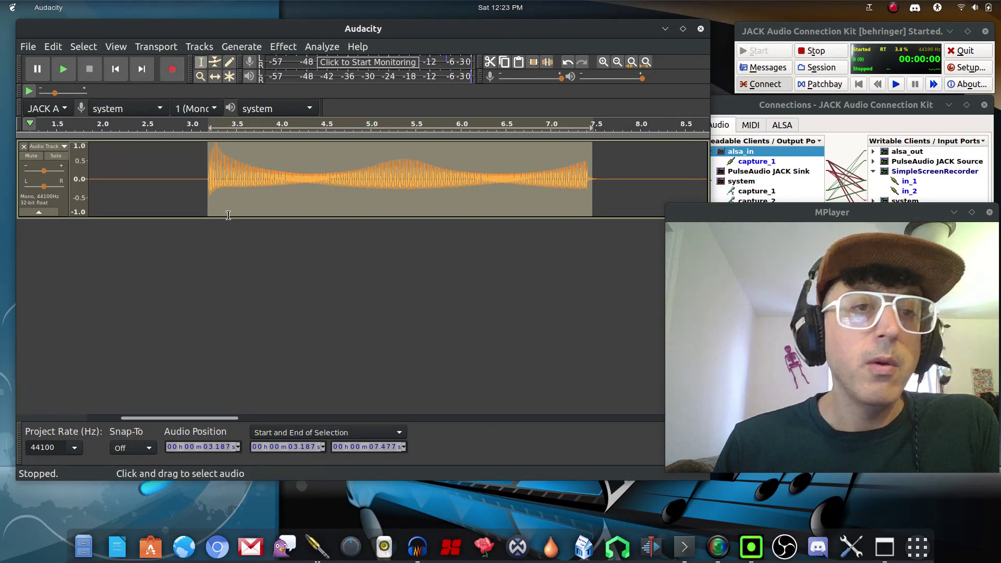
Start exporting the selected audio and choose the soundfonts folder on the DATA drive as the destination
{"action": "left_click", "coordinate": [31, 48]}
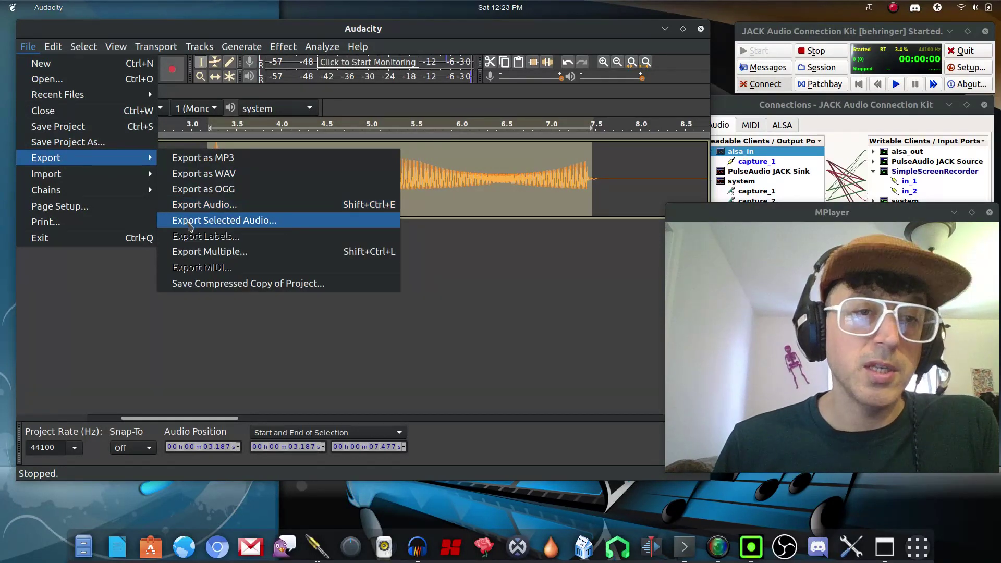
{"action": "left_click", "coordinate": [189, 221]}
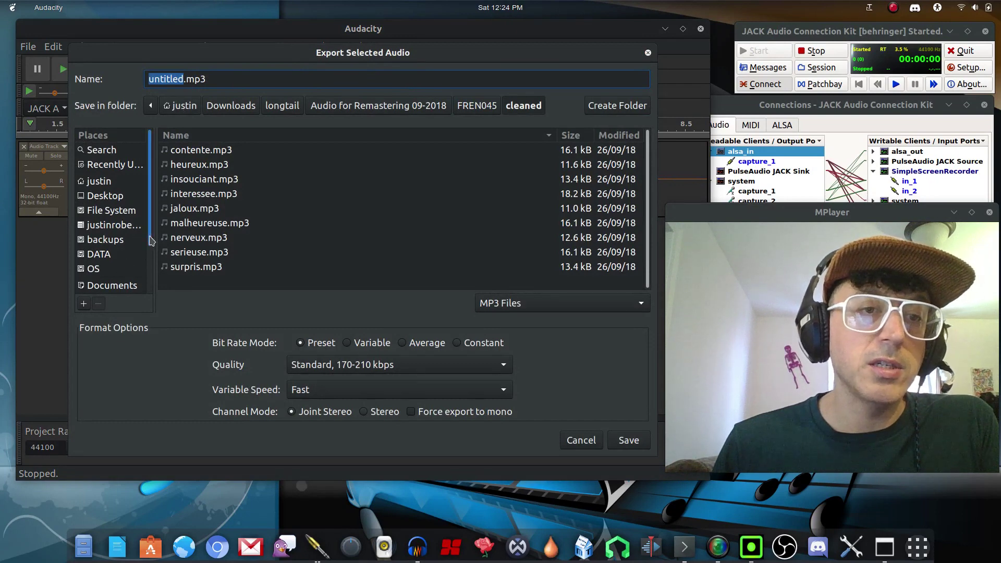
{"action": "scroll", "coordinate": [150, 241], "scroll_direction": "down", "scroll_amount": 3}
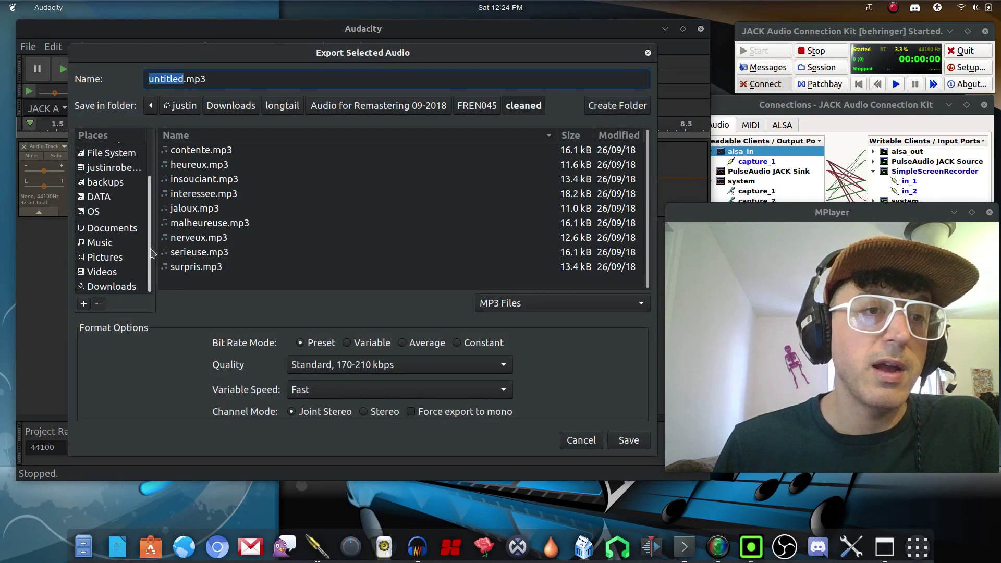
{"action": "left_click_drag", "start_coordinate": [150, 255], "coordinate": [159, 218]}
{"action": "scroll", "coordinate": [128, 235], "scroll_direction": "down", "scroll_amount": 3}
{"action": "left_click", "coordinate": [97, 198]}
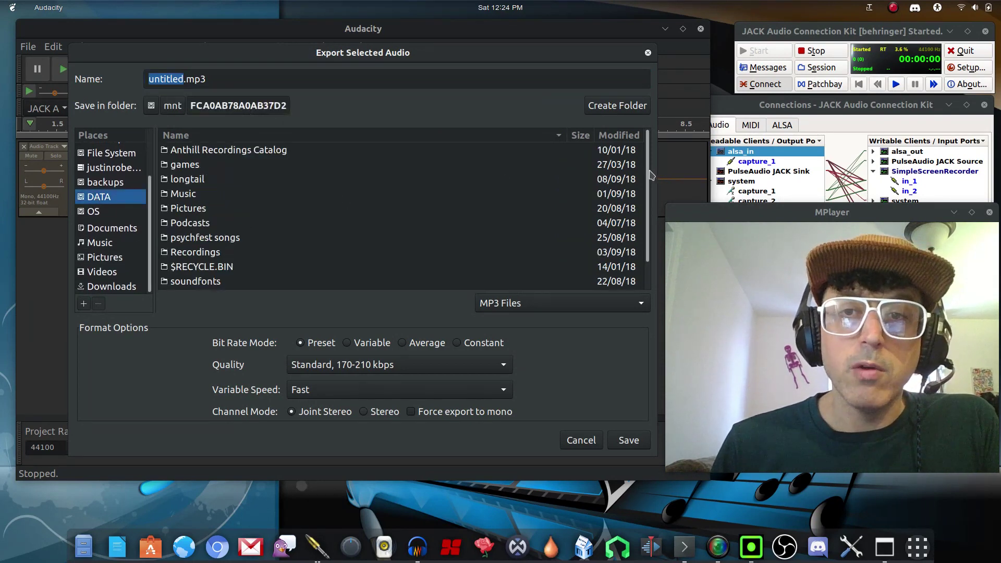
{"action": "left_click_drag", "start_coordinate": [650, 175], "coordinate": [655, 199]}
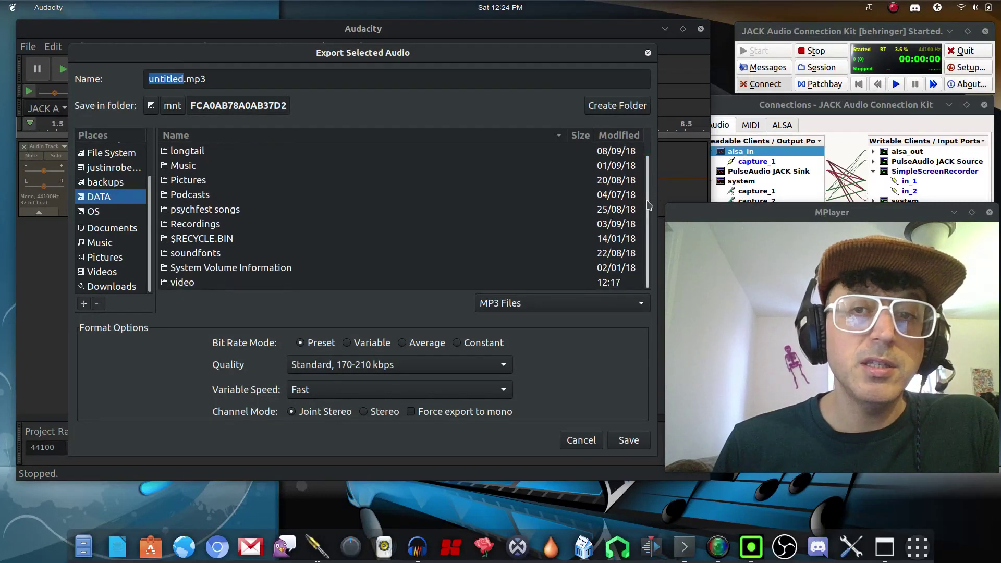
{"action": "left_click_drag", "start_coordinate": [648, 205], "coordinate": [647, 166]}
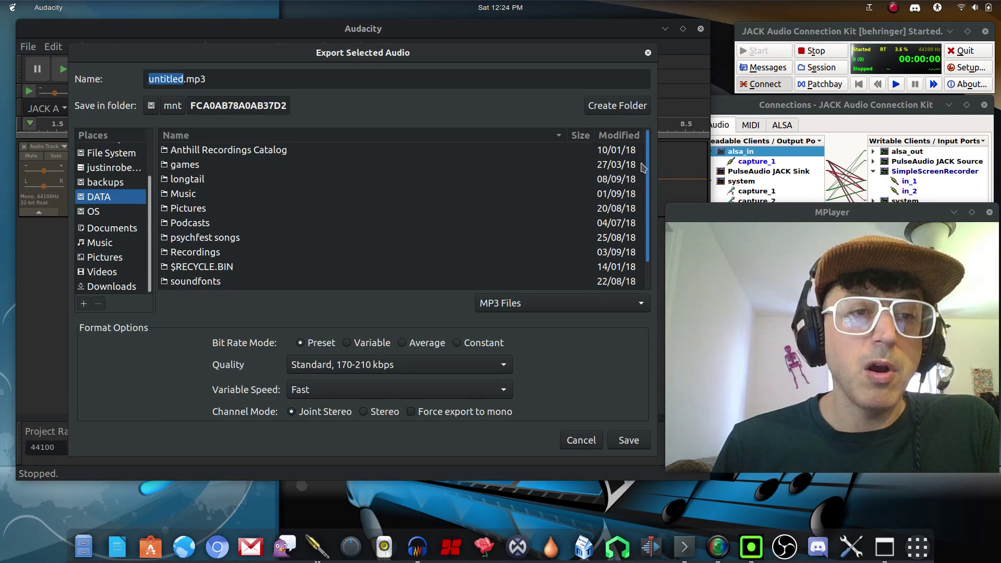
{"action": "left_click_drag", "start_coordinate": [647, 183], "coordinate": [649, 214]}
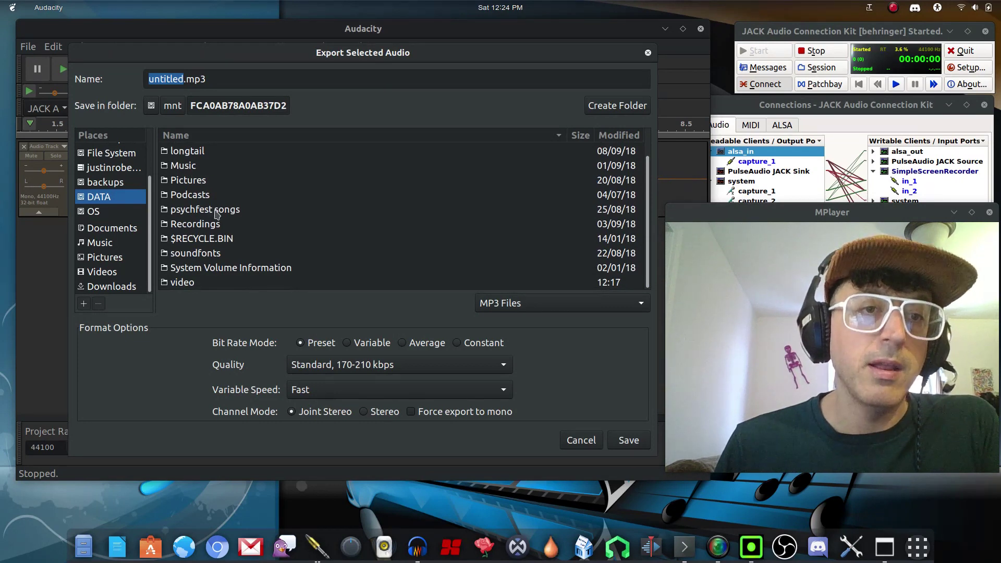
{"action": "double_click", "coordinate": [194, 256]}
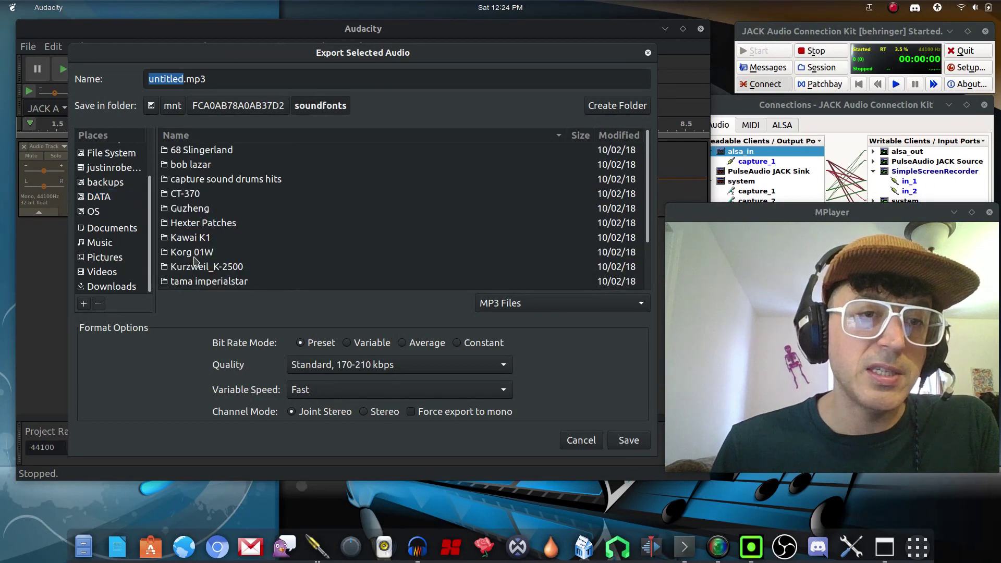
Create a new folder named CZ Samples inside the soundfonts folder for the exported audio
{"action": "left_click", "coordinate": [240, 80]}
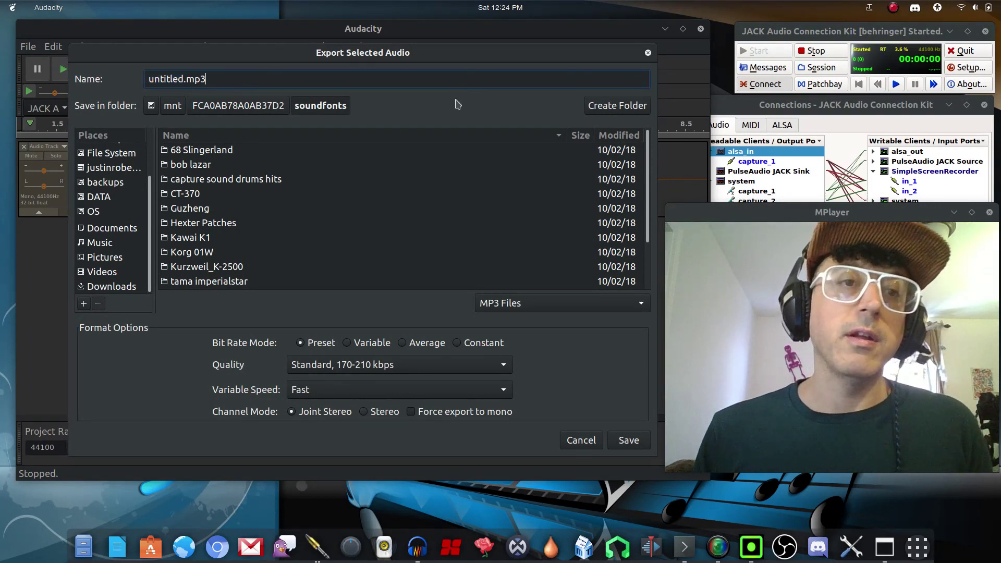
{"action": "left_click", "coordinate": [607, 111]}
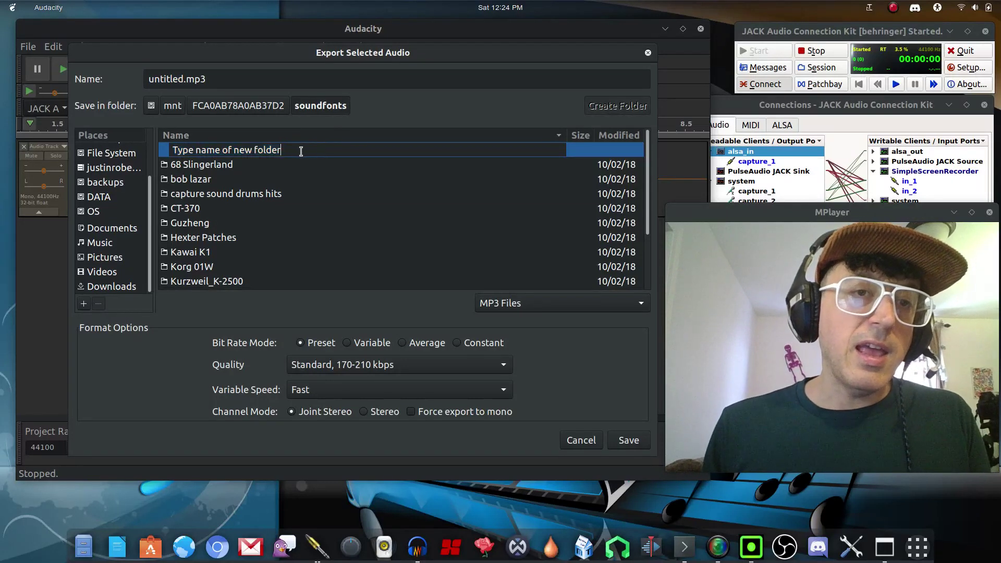
{"action": "type", "text": "CZ Samples"}
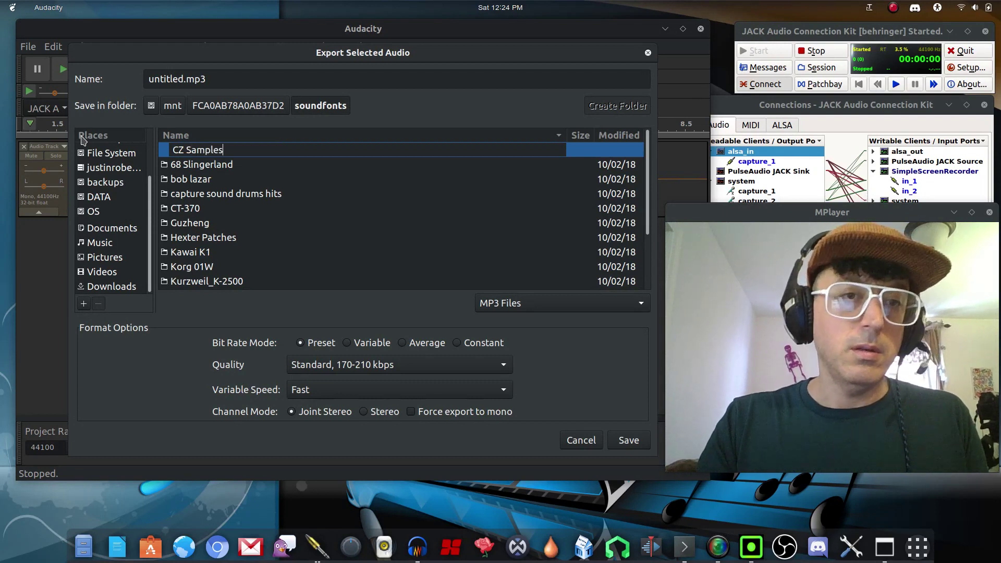
{"action": "key", "text": "Return"}
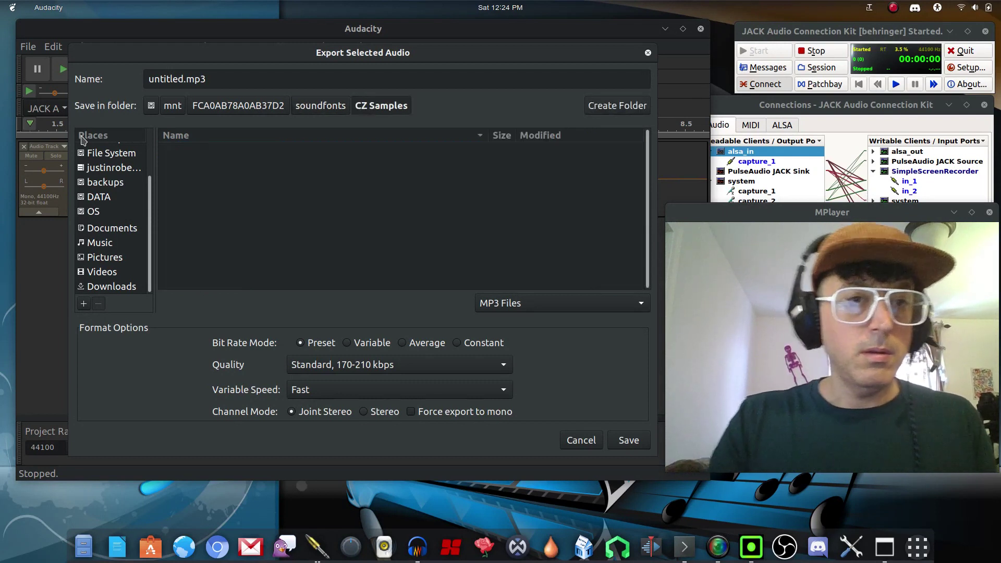
Export the selected note as Brass Ens C1 in WAV (Microsoft) signed 16-bit PCM format, with empty metadata tags
{"action": "triple_click", "coordinate": [243, 85]}
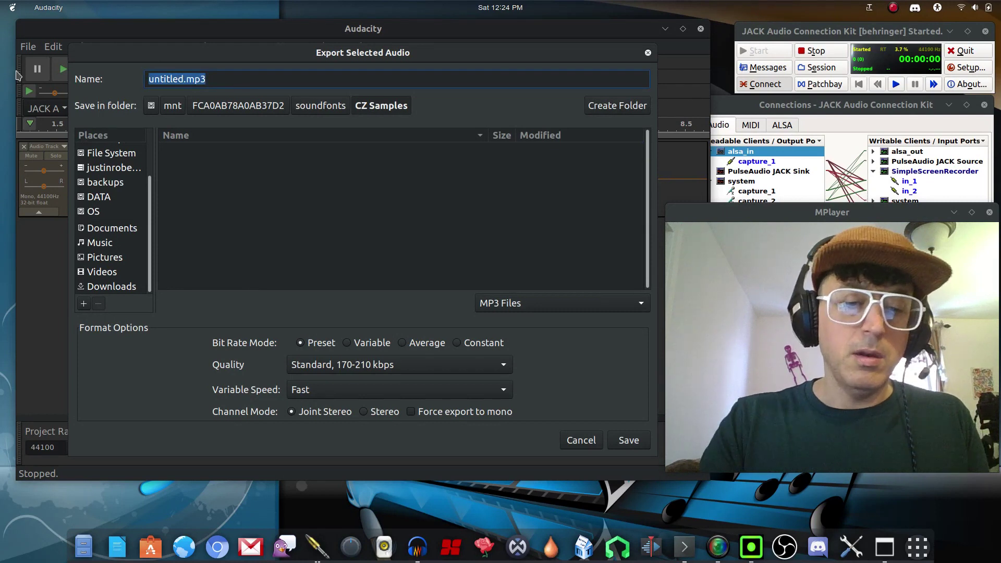
{"action": "type", "text": "Brass Ens C1"}
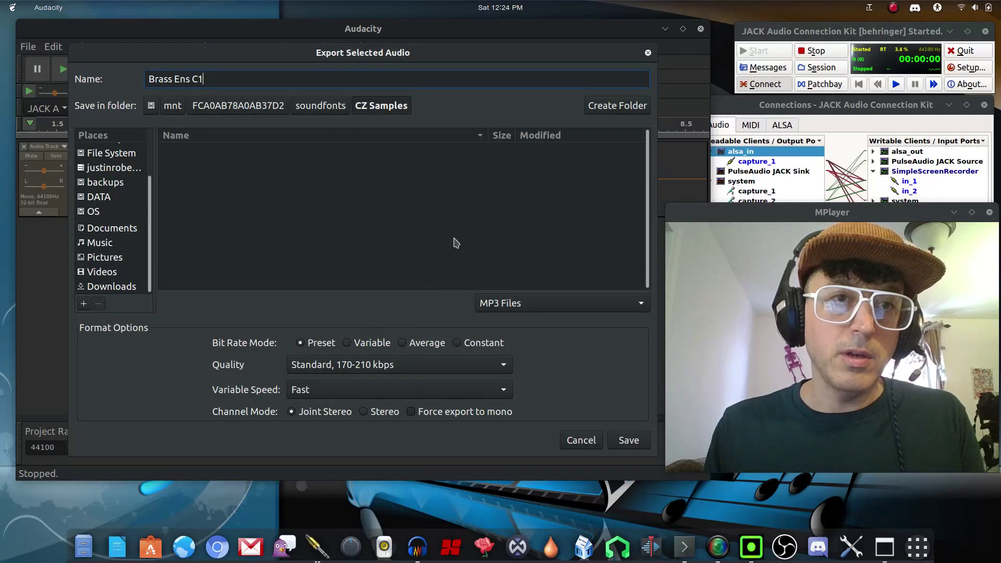
{"action": "left_click", "coordinate": [517, 303]}
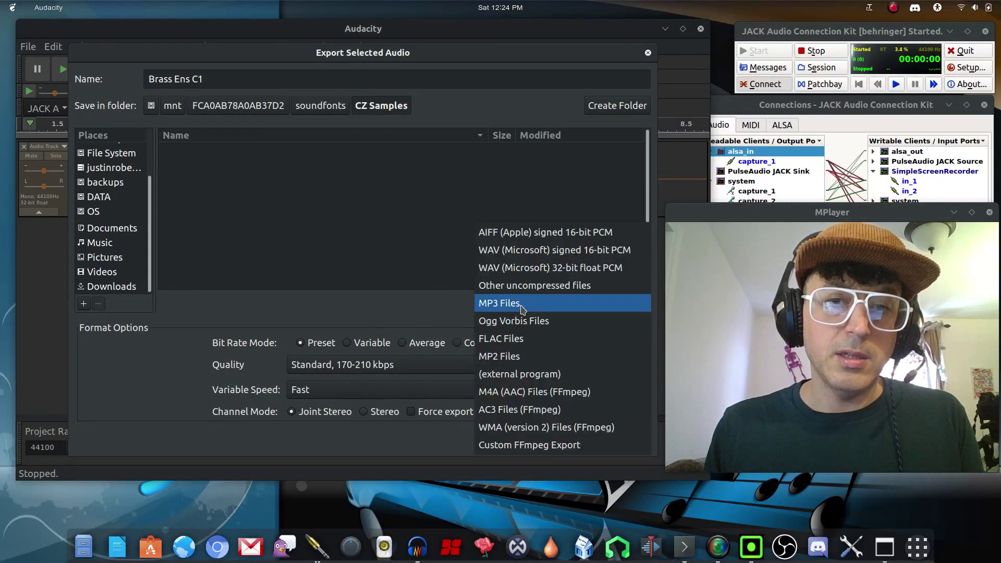
{"action": "left_click", "coordinate": [520, 255]}
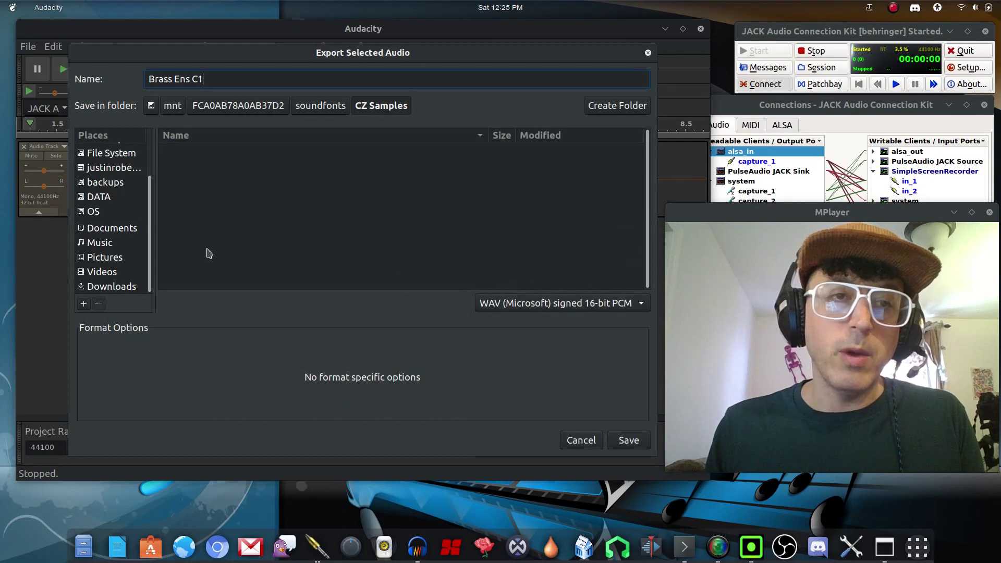
{"action": "left_click", "coordinate": [643, 445]}
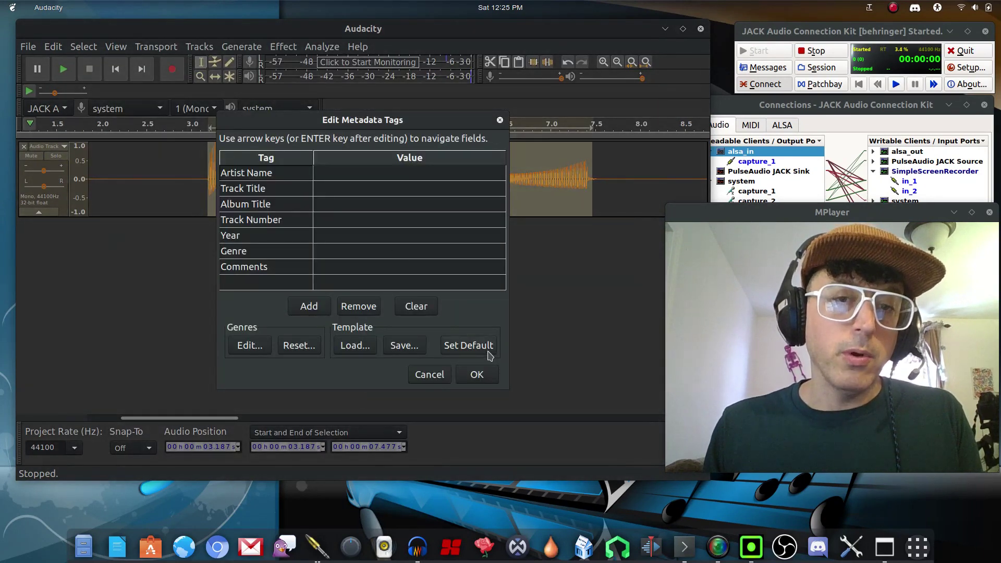
{"action": "left_click", "coordinate": [476, 376]}
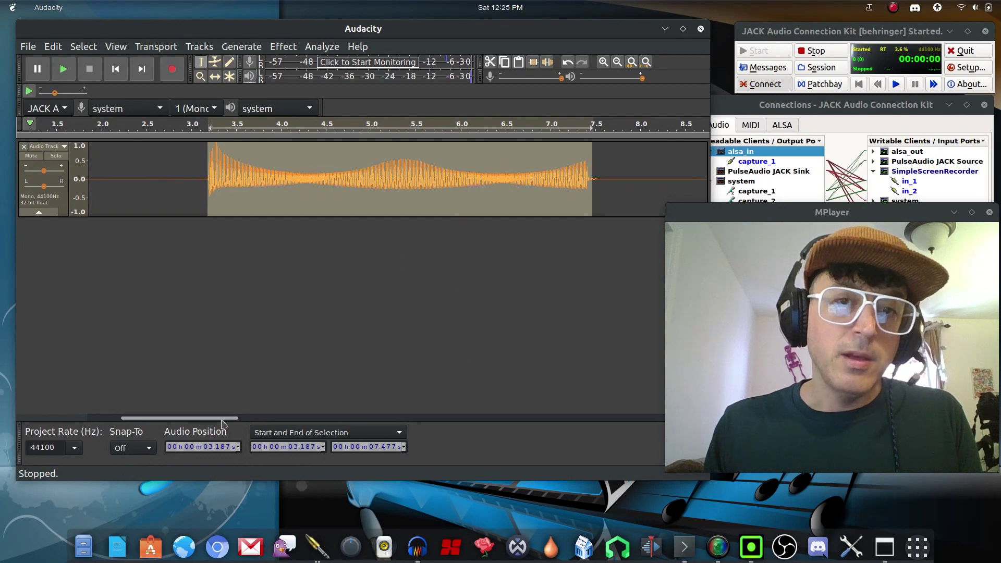
Select the second recorded note from 12.365 s to 16.074 s and briefly play it
{"action": "left_click_drag", "start_coordinate": [221, 424], "coordinate": [379, 432]}
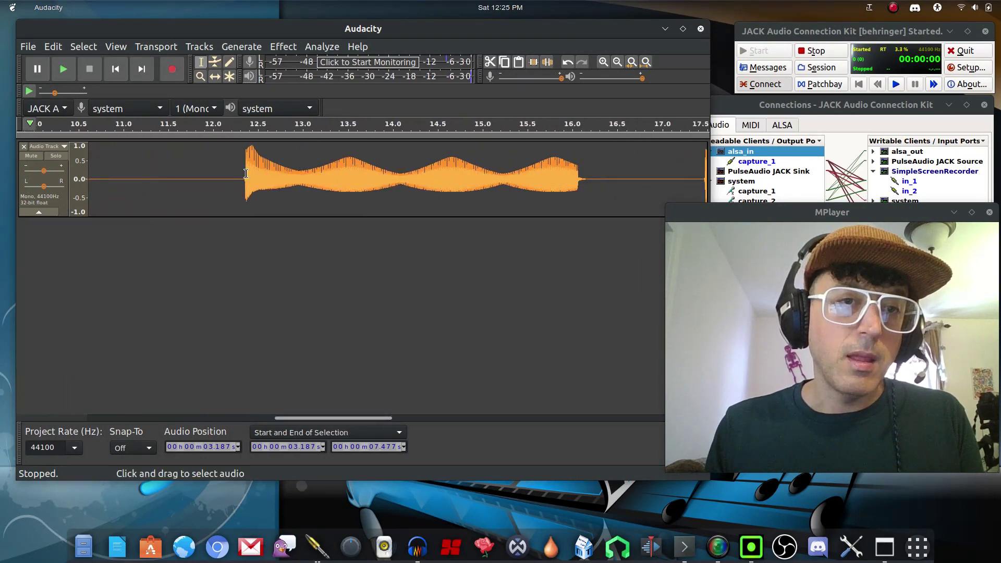
{"action": "left_click_drag", "start_coordinate": [245, 173], "coordinate": [579, 174]}
{"action": "key", "text": "space"}
{"action": "key", "text": "space"}
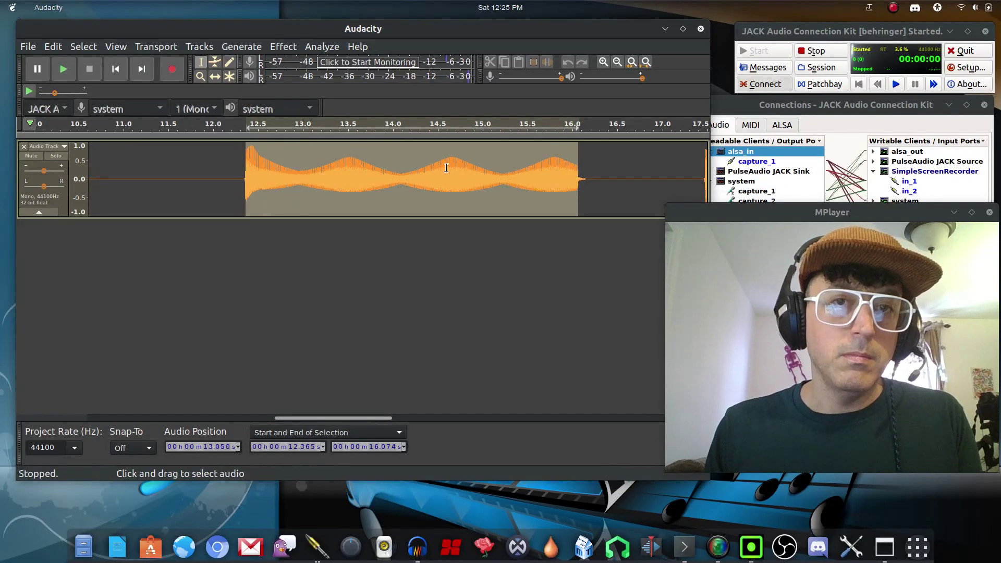
Export the selected second note as Brass Ens C2 in WAV (Microsoft) signed 16-bit PCM format, with empty metadata tags
{"action": "left_click", "coordinate": [28, 47]}
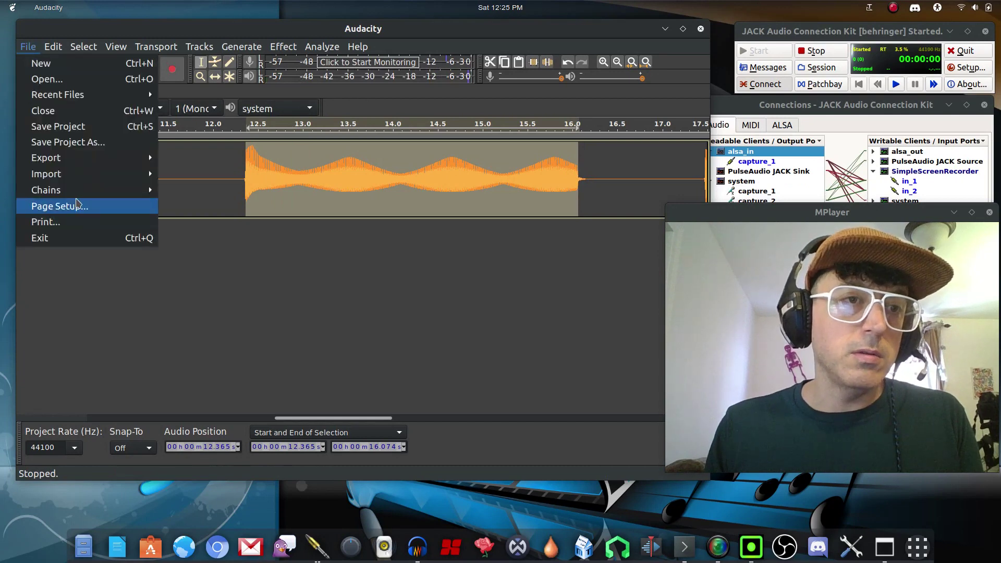
{"action": "mouse_move", "coordinate": [80, 165]}
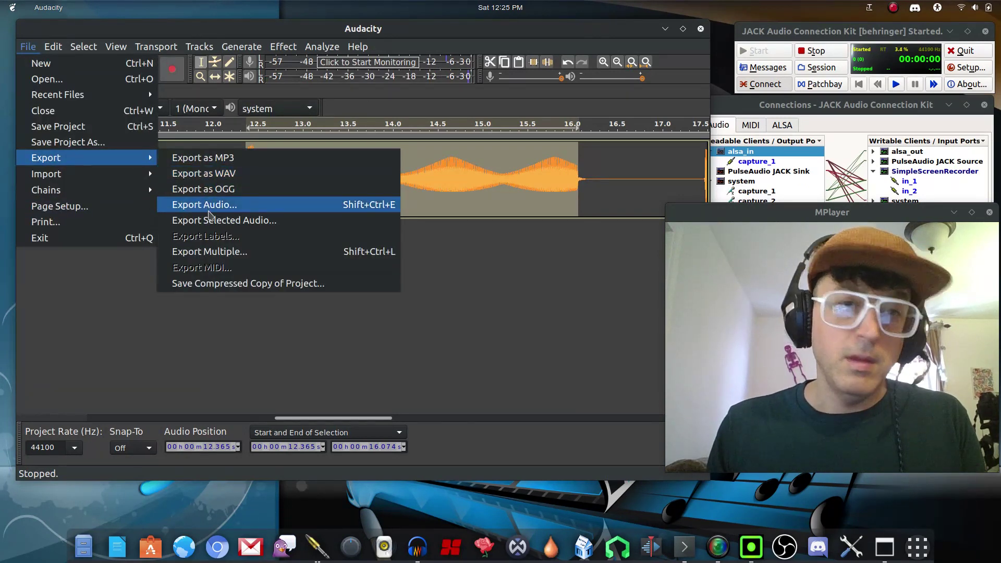
{"action": "left_click", "coordinate": [211, 219]}
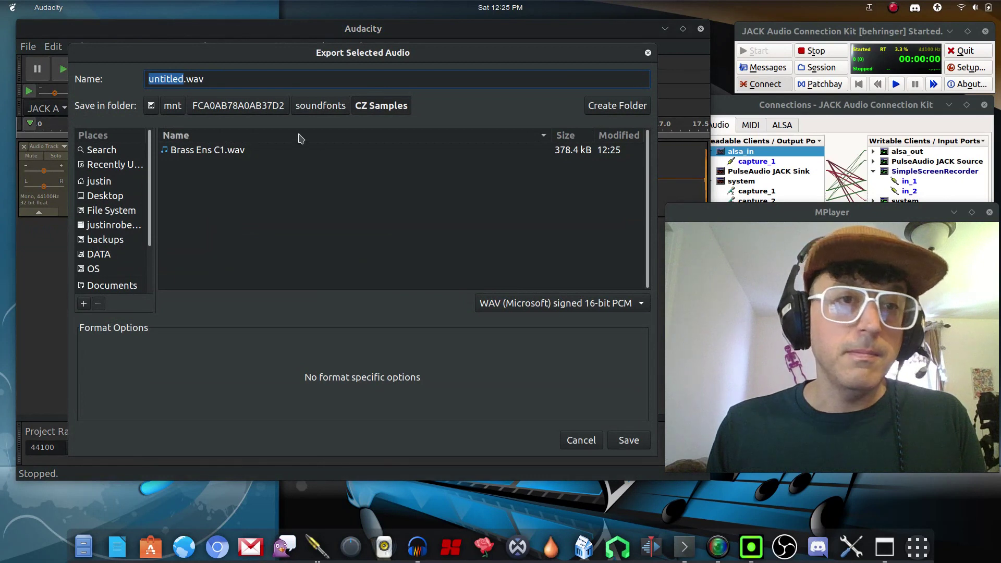
{"action": "left_click", "coordinate": [198, 155]}
{"action": "left_click", "coordinate": [204, 79]}
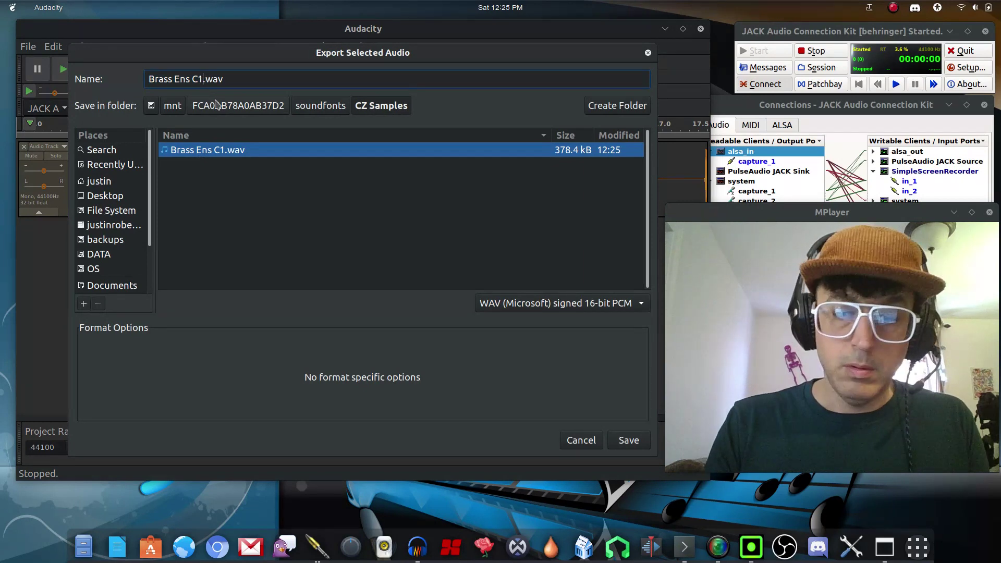
{"action": "key", "text": "BackSpace"}
{"action": "type", "text": "2"}
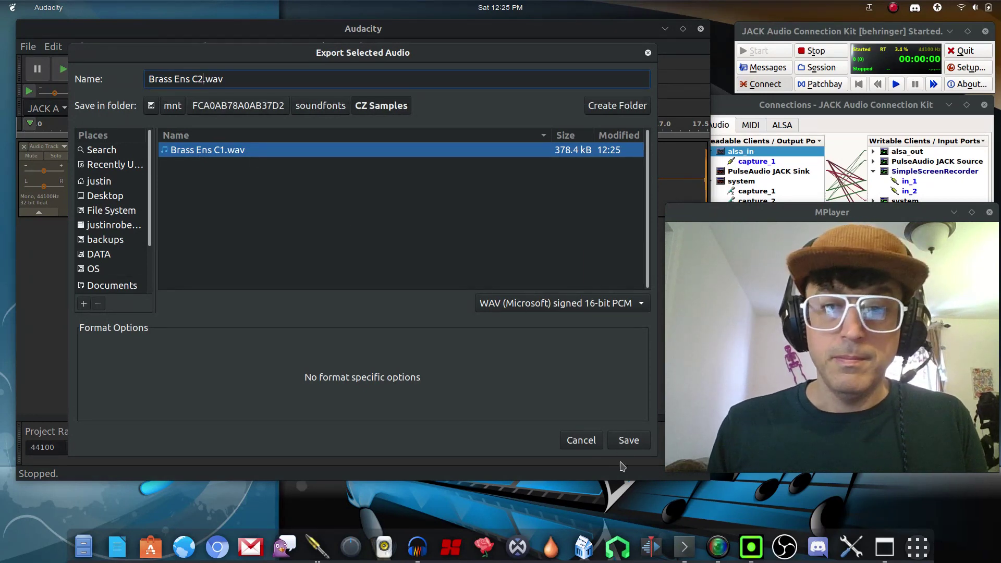
{"action": "left_click", "coordinate": [628, 442]}
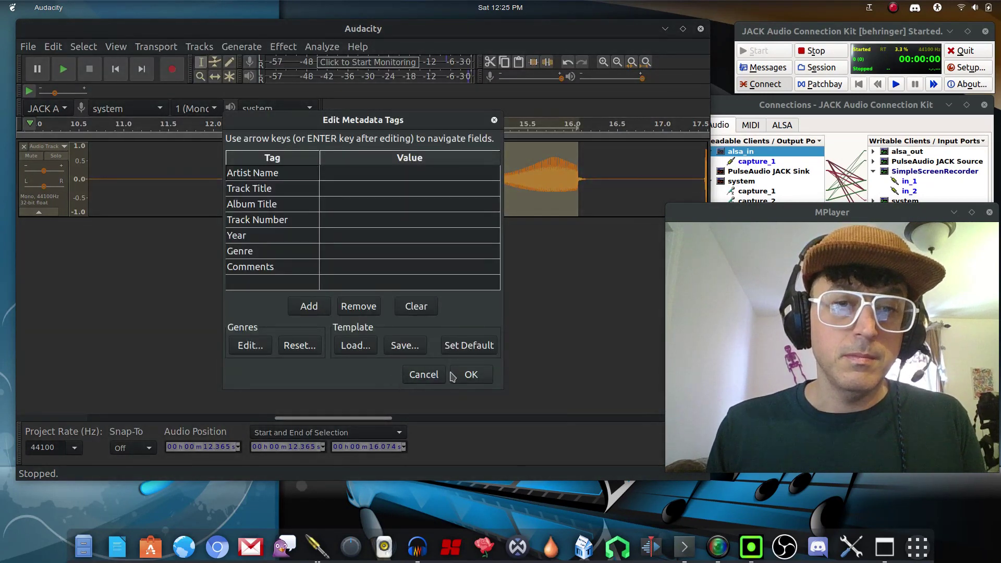
{"action": "left_click", "coordinate": [456, 374]}
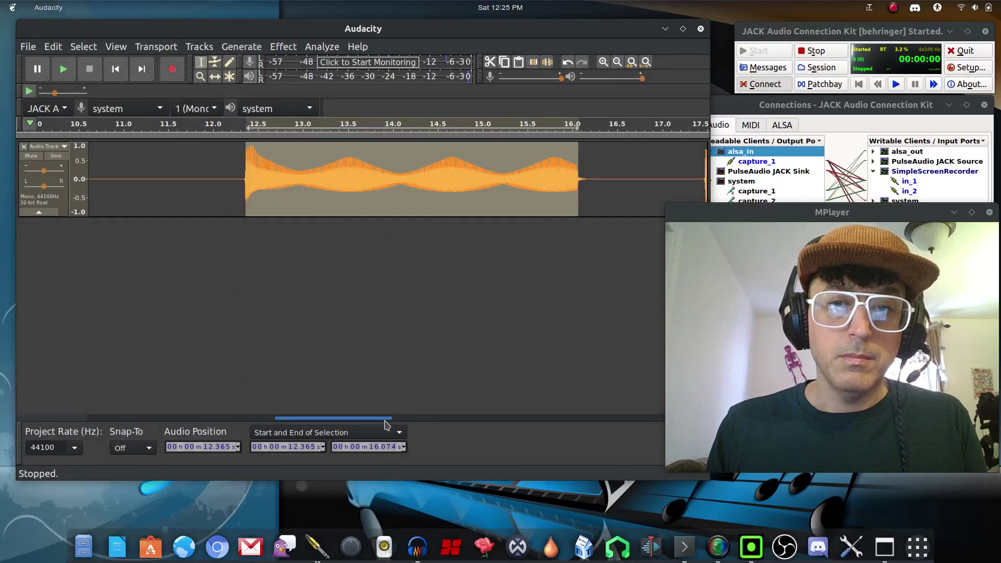
Select the third recorded note from 17.479 s to 21.409 s and briefly play it
{"action": "left_click_drag", "start_coordinate": [390, 418], "coordinate": [466, 433]}
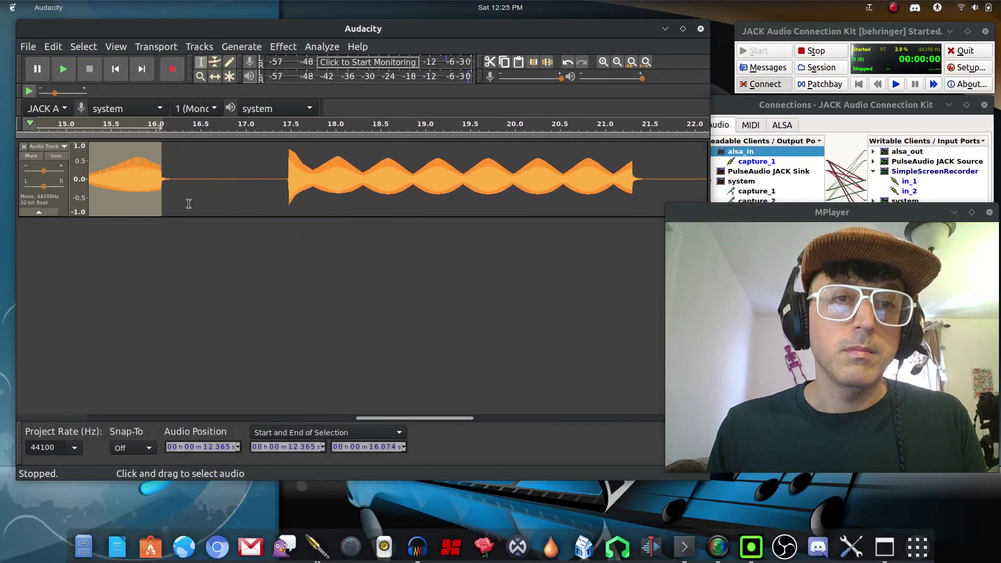
{"action": "left_click_drag", "start_coordinate": [289, 180], "coordinate": [642, 176]}
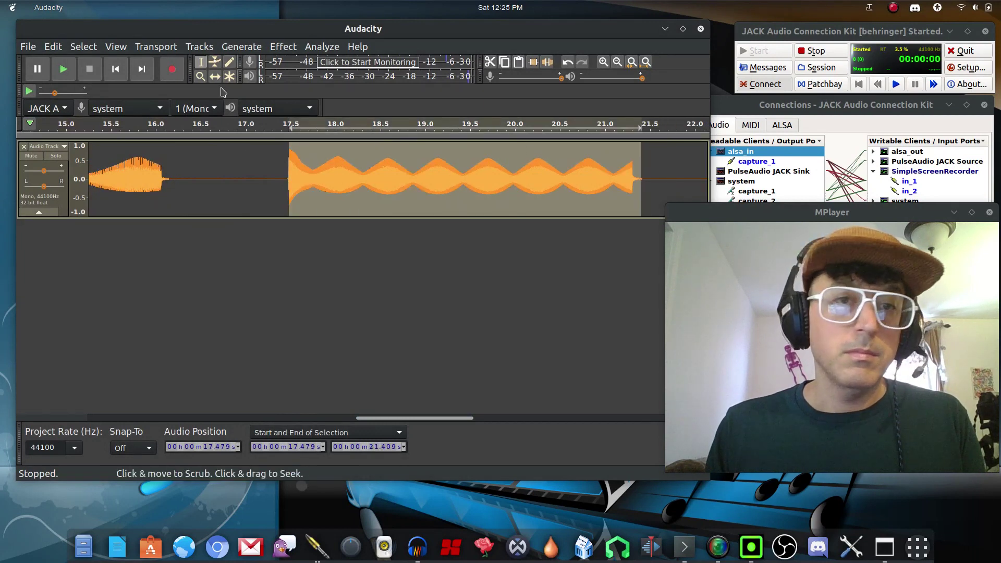
{"action": "key", "text": "space"}
{"action": "key", "text": "space"}
Export the selected note as Brass Ens C5 in WAV (Microsoft) signed 16-bit PCM format into the CZ Samples folder
{"action": "left_click", "coordinate": [27, 48]}
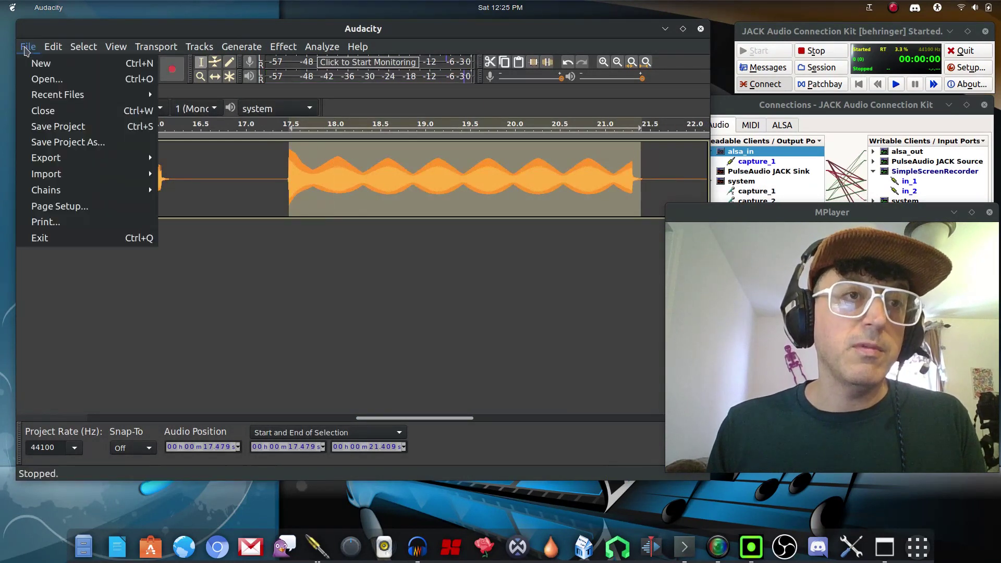
{"action": "left_click", "coordinate": [312, 161]}
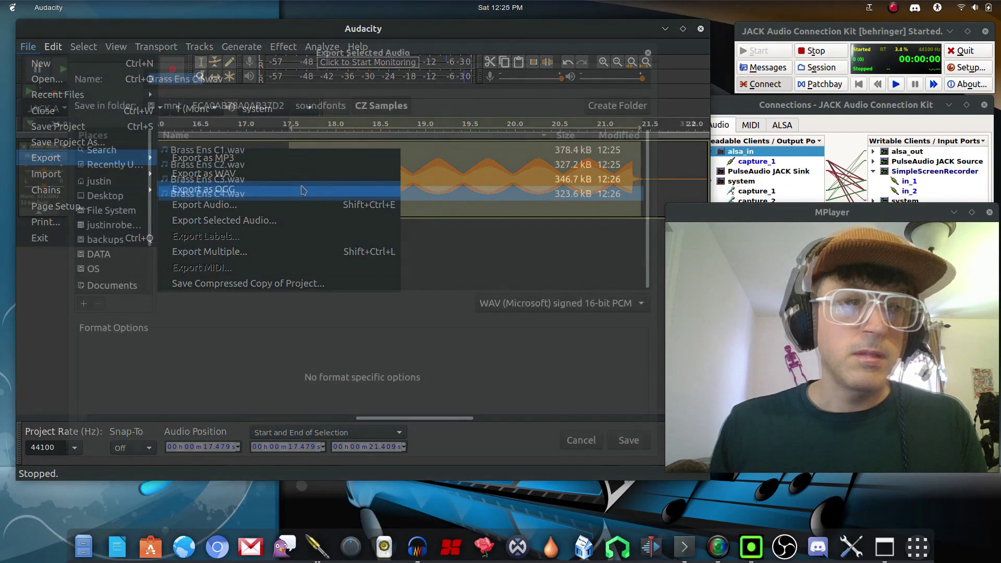
{"action": "key", "text": "BackSpace"}
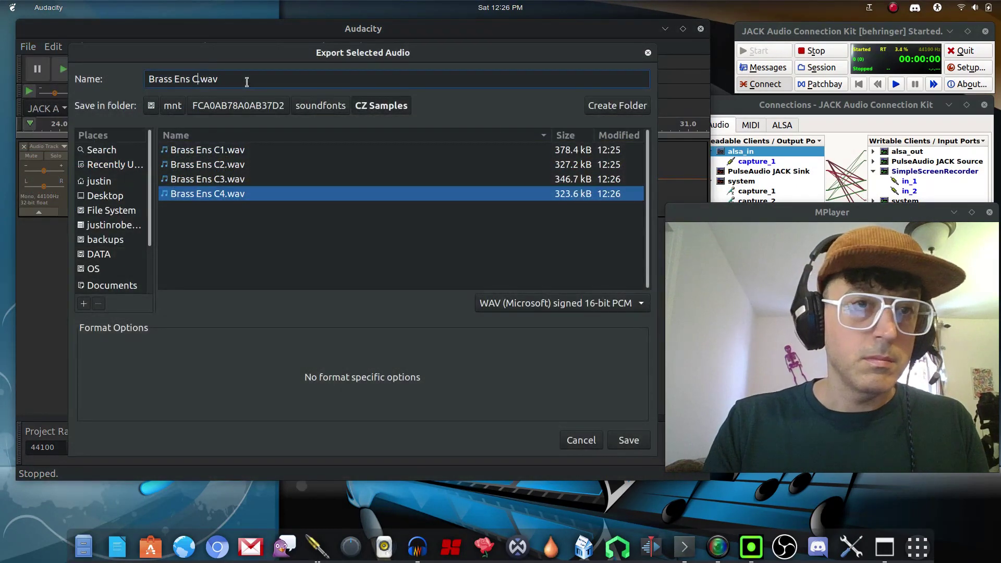
{"action": "type", "text": "5"}
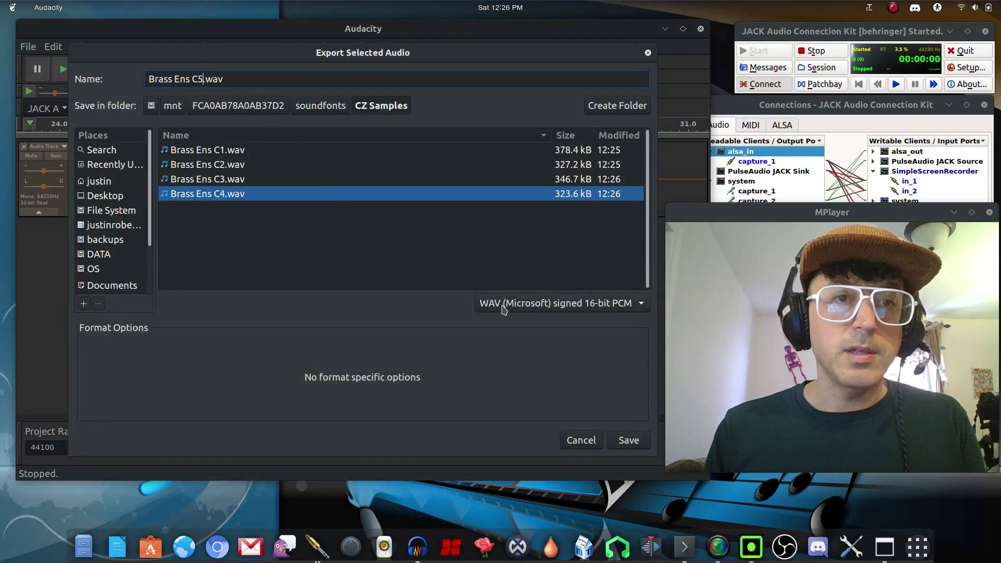
{"action": "left_click", "coordinate": [628, 441]}
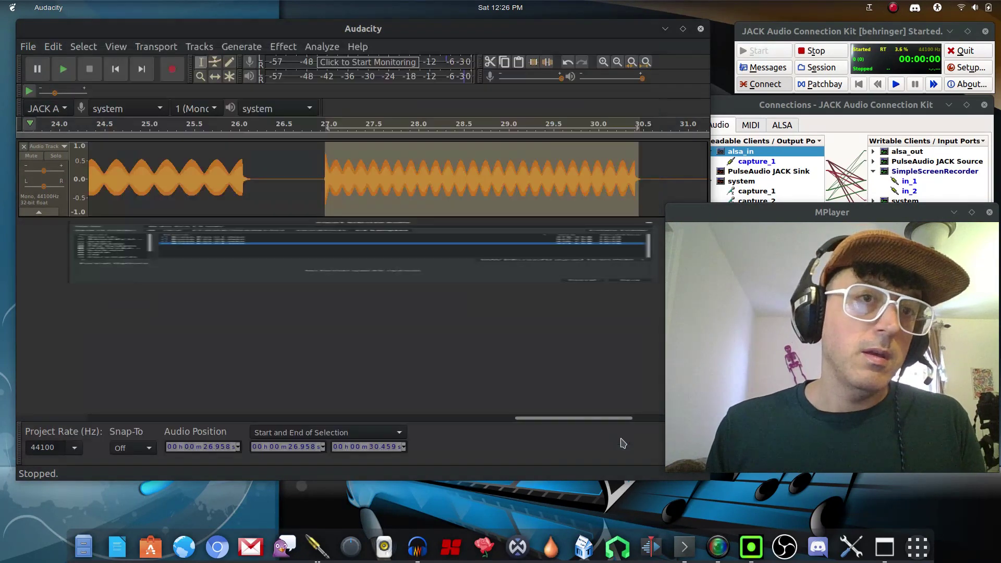
{"action": "left_click", "coordinate": [472, 375]}
Start saving the Audacity project and choose the Recordings/Audacity folder on the DATA drive as its destination
{"action": "left_click_drag", "start_coordinate": [522, 417], "coordinate": [102, 418]}
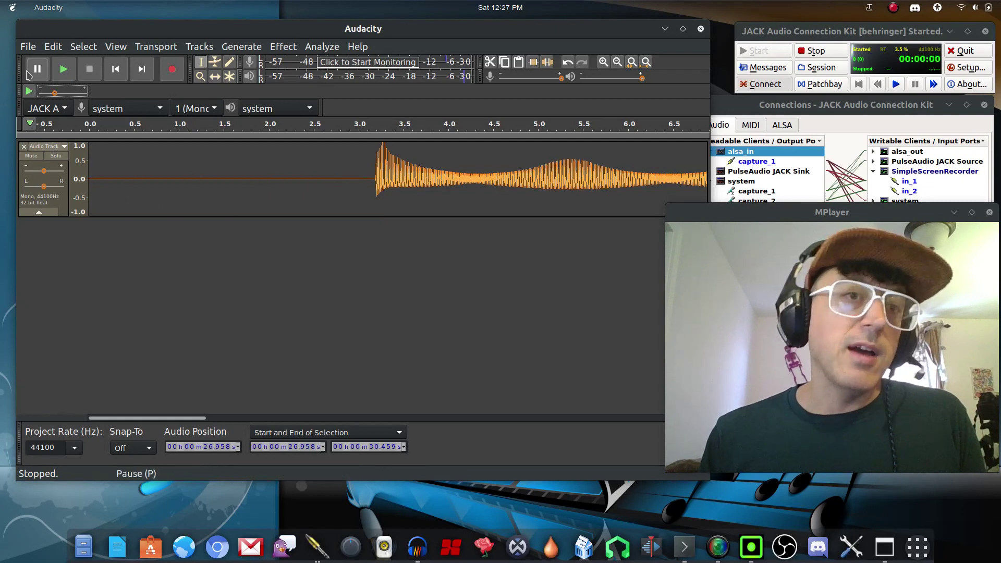
{"action": "left_click", "coordinate": [27, 47]}
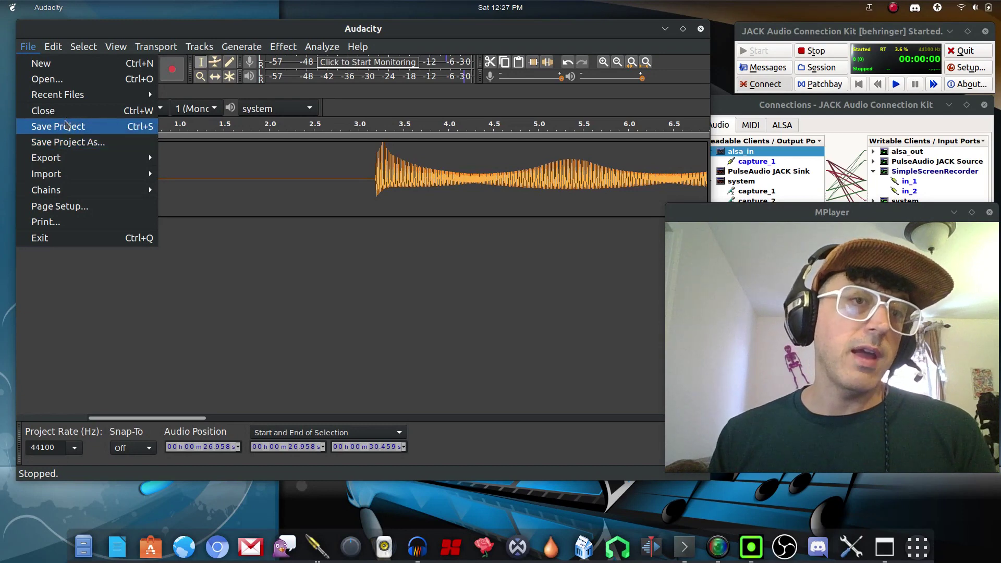
{"action": "left_click", "coordinate": [71, 129]}
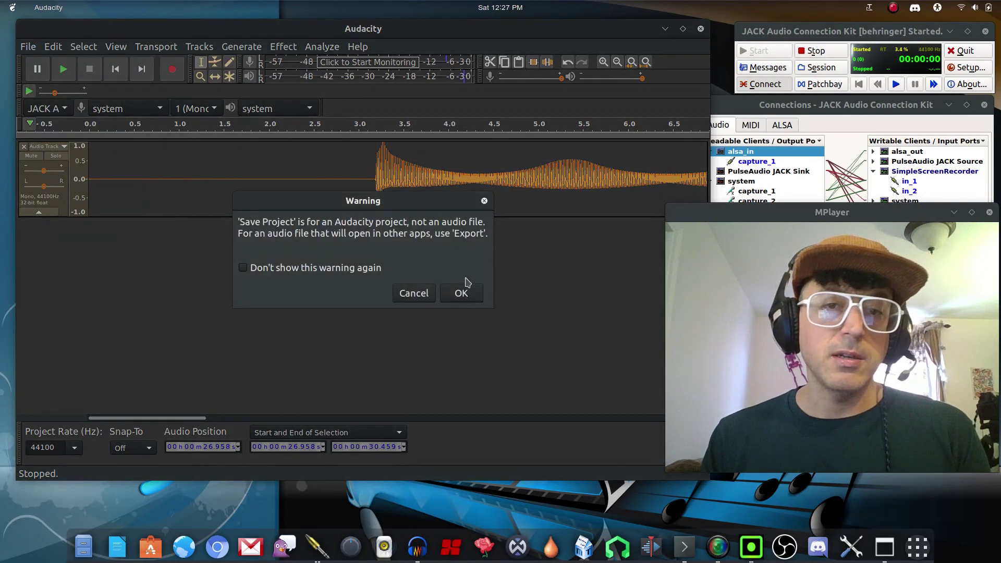
{"action": "left_click", "coordinate": [461, 293]}
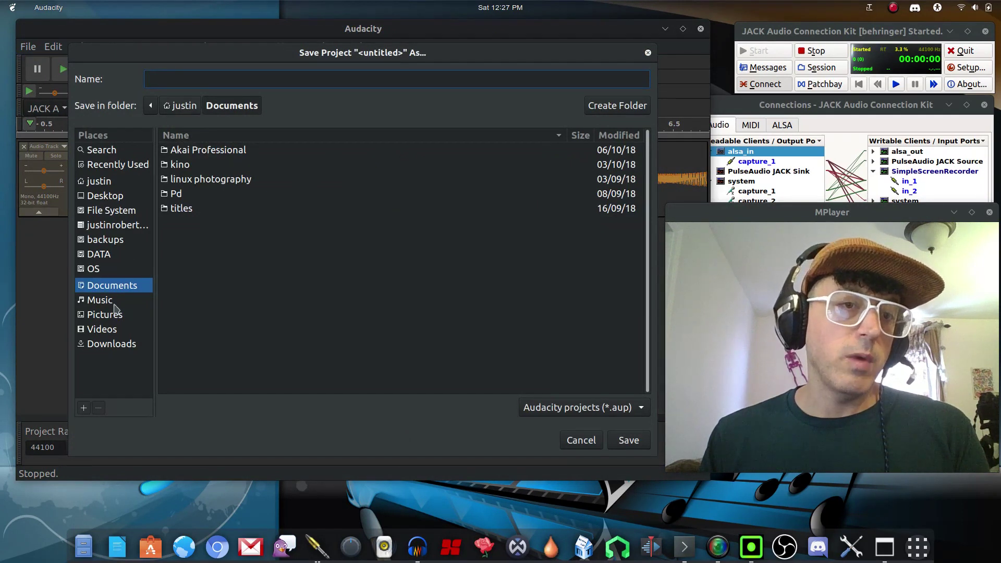
{"action": "left_click", "coordinate": [102, 257]}
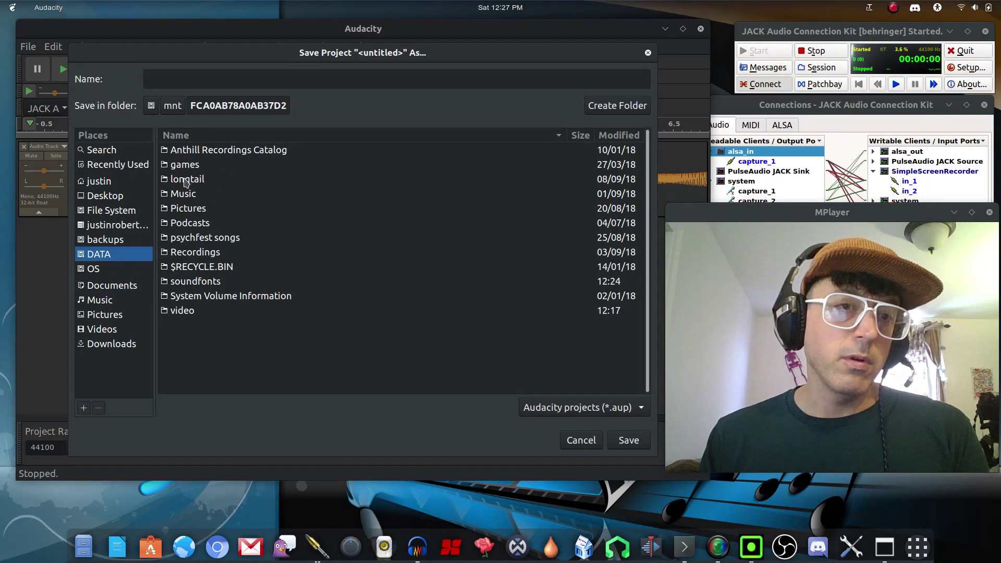
{"action": "double_click", "coordinate": [200, 259]}
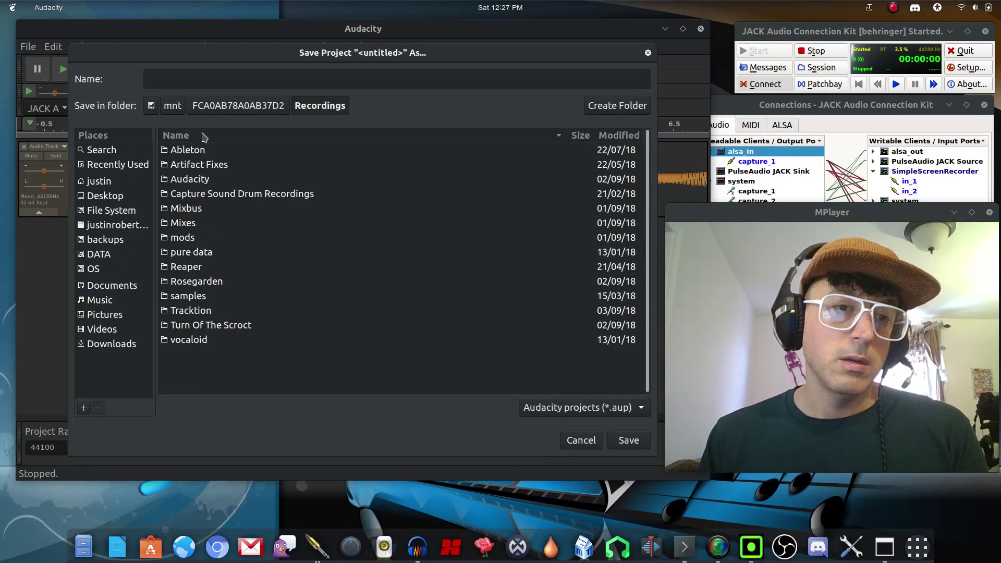
{"action": "double_click", "coordinate": [192, 179]}
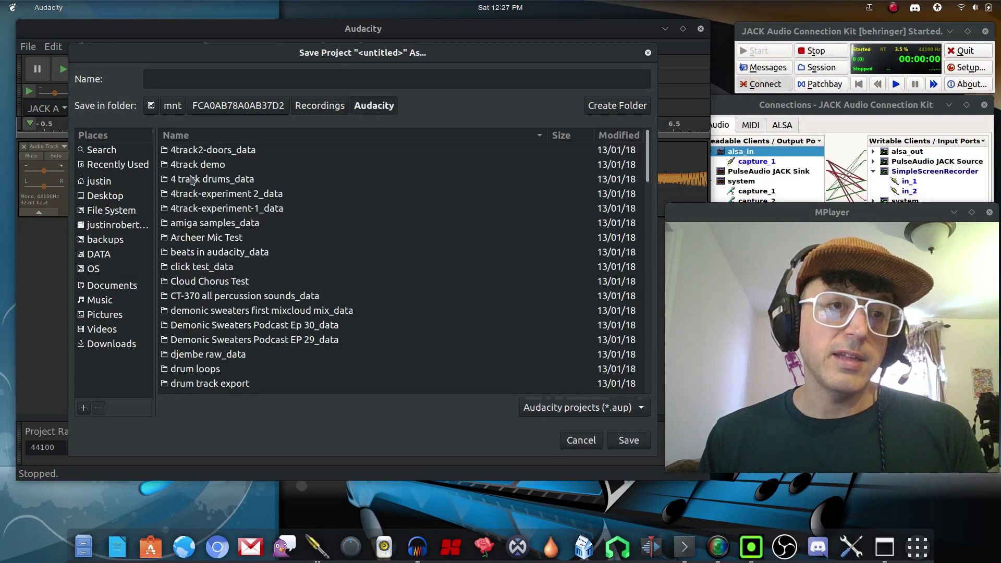
Save the project under the name cz samples and close its window
{"action": "left_click", "coordinate": [206, 75]}
{"action": "type", "text": "c"}
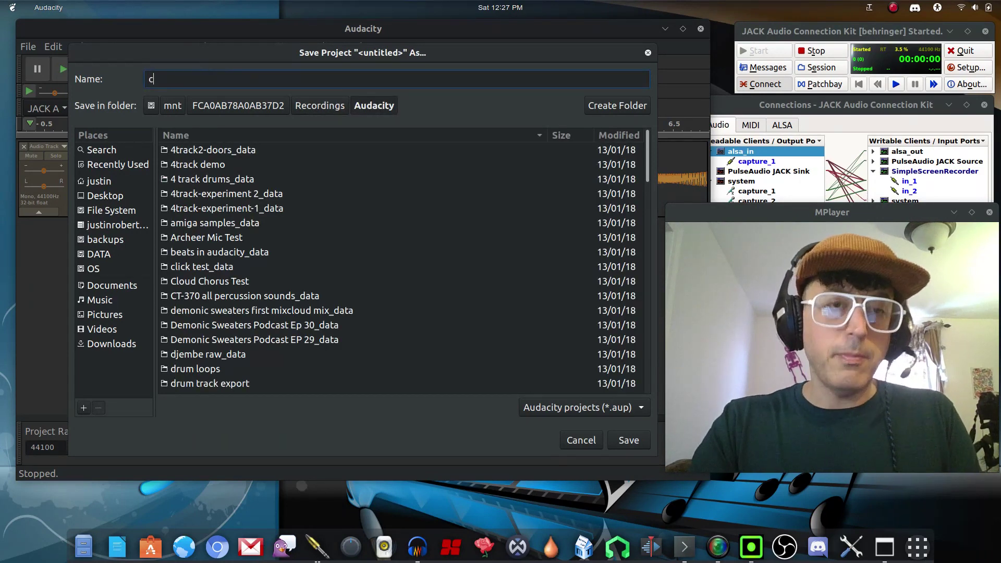
{"action": "type", "text": "z samples"}
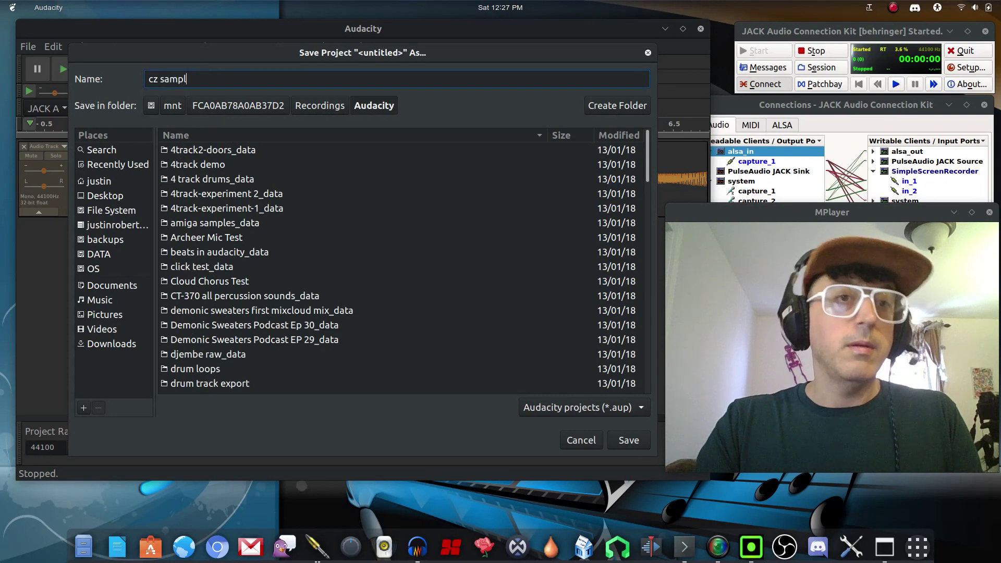
{"action": "left_click", "coordinate": [630, 441]}
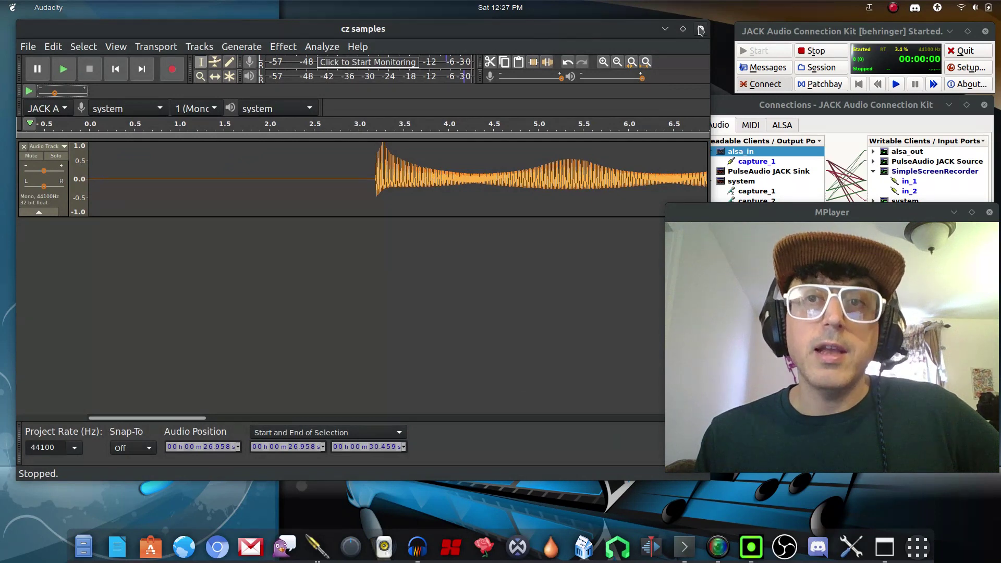
{"action": "left_click", "coordinate": [701, 30]}
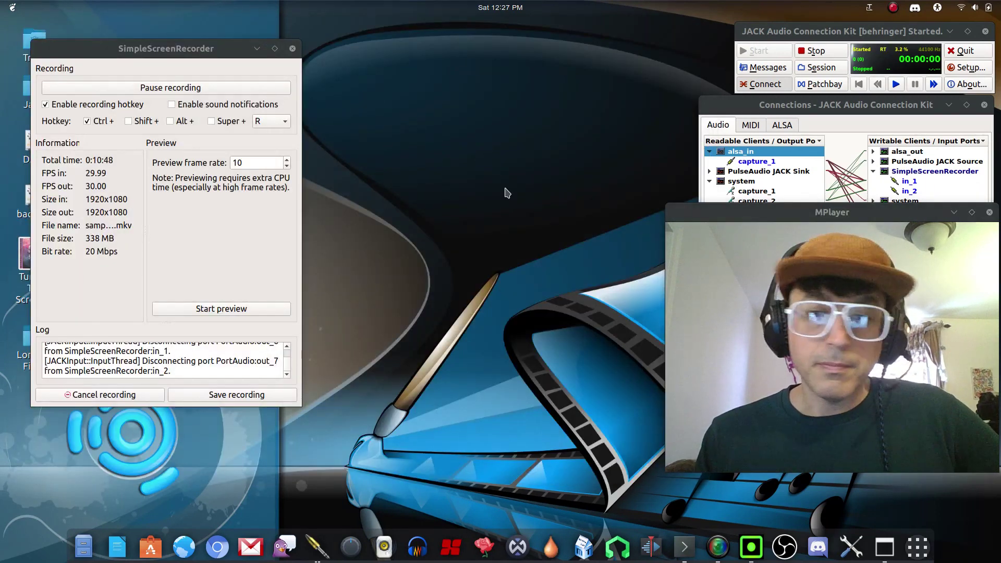
Switch to Waveform, open test1 Edit 1 from the test1 project, and close the MPlayer webcam window covering it
{"action": "left_click", "coordinate": [518, 546]}
{"action": "mouse_move", "coordinate": [286, 116]}
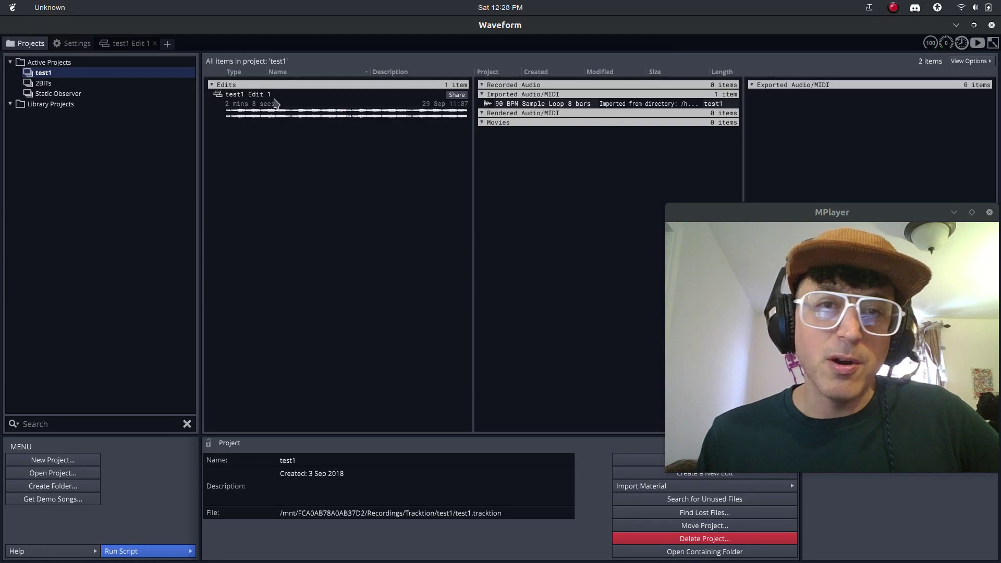
{"action": "double_click", "coordinate": [261, 101]}
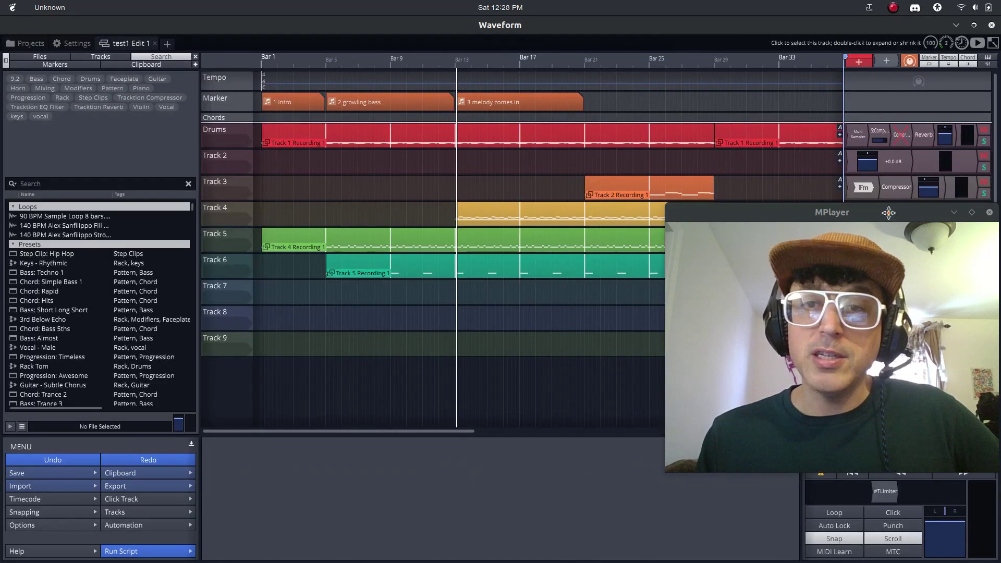
{"action": "left_click_drag", "start_coordinate": [889, 213], "coordinate": [856, 229]}
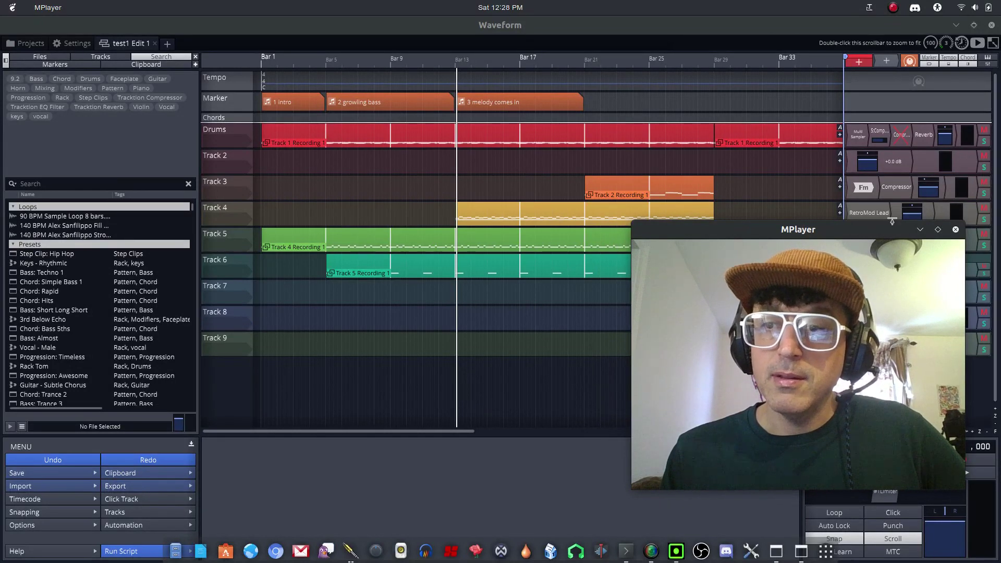
{"action": "left_click", "coordinate": [958, 230]}
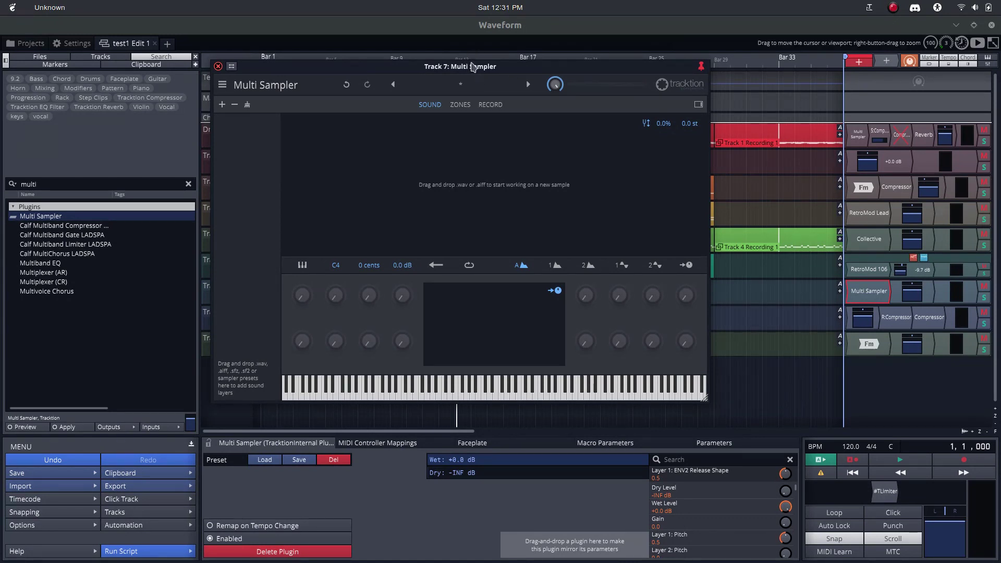
Browse the project's file browser up to the soundfonts folder and into the CZ Samples folder
{"action": "left_click", "coordinate": [39, 56]}
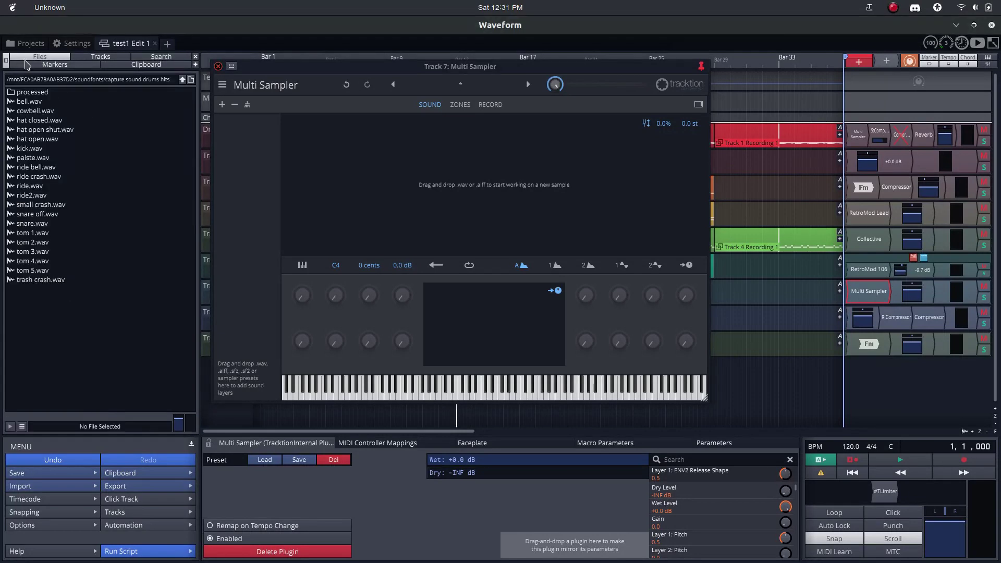
{"action": "left_click", "coordinate": [182, 81]}
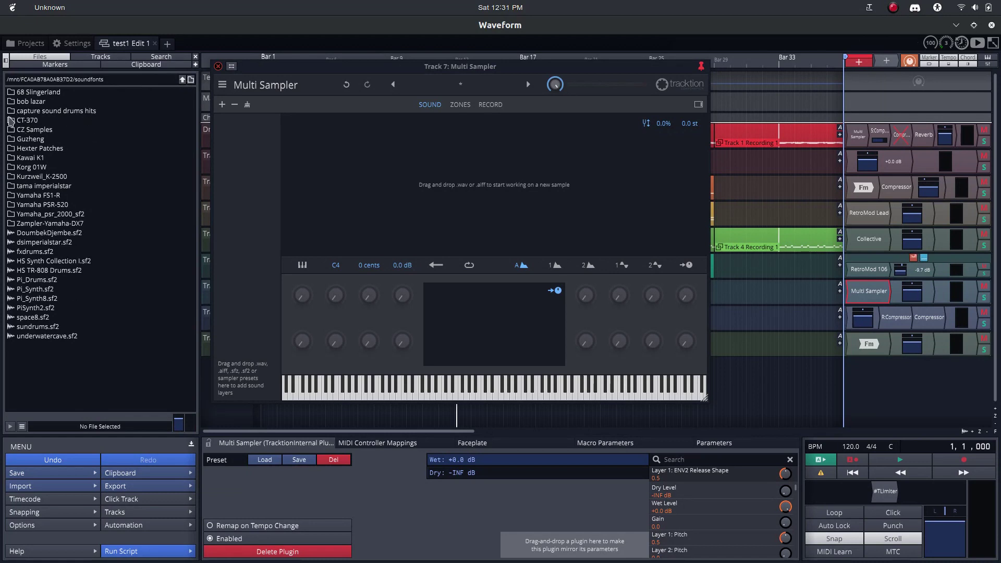
{"action": "double_click", "coordinate": [42, 133]}
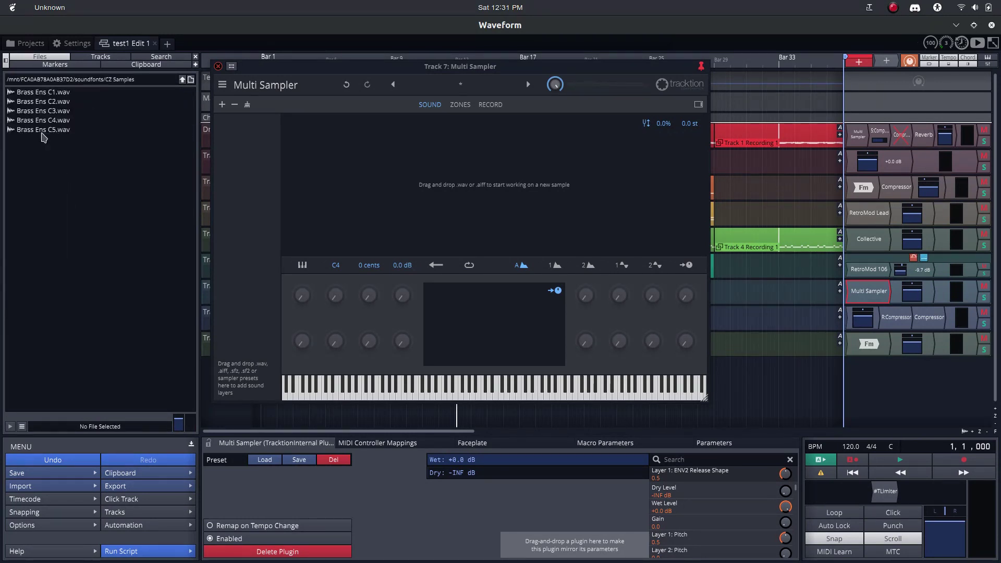
Preview the five exported samples in turn, from Brass Ens C1.wav to Brass Ens C5.wav
{"action": "left_click", "coordinate": [30, 95]}
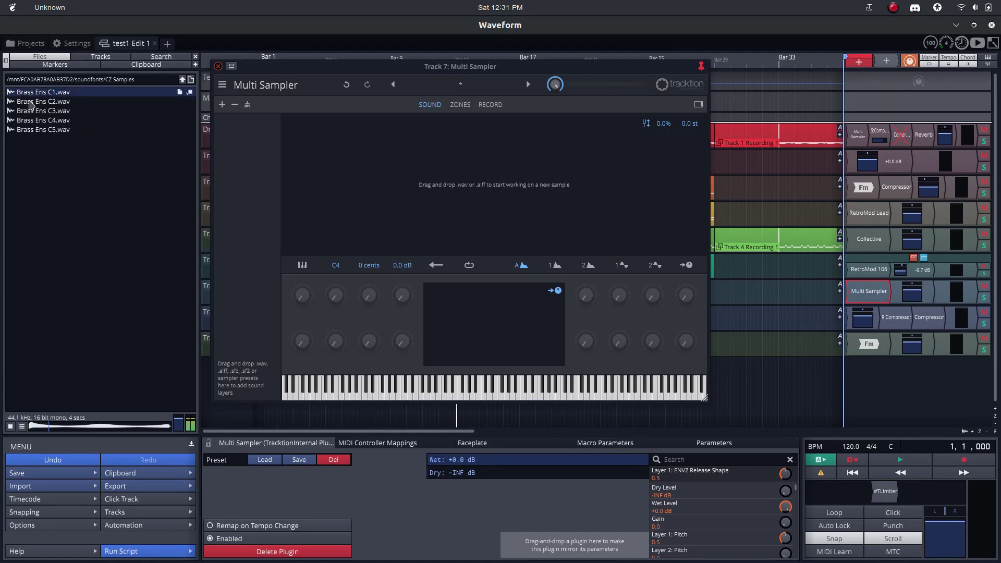
{"action": "left_click", "coordinate": [31, 103]}
{"action": "left_click", "coordinate": [31, 110]}
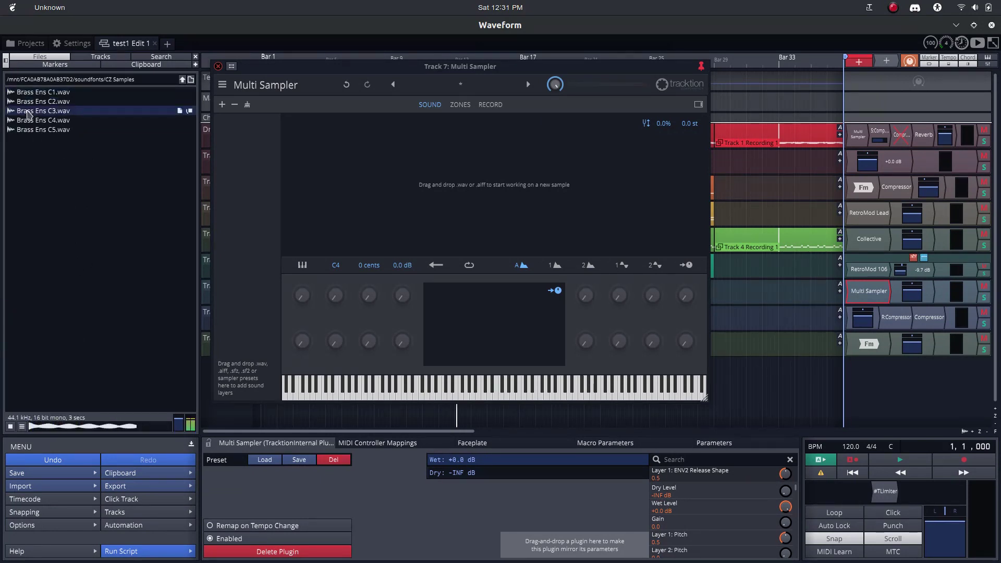
{"action": "left_click", "coordinate": [30, 122]}
{"action": "left_click", "coordinate": [31, 131]}
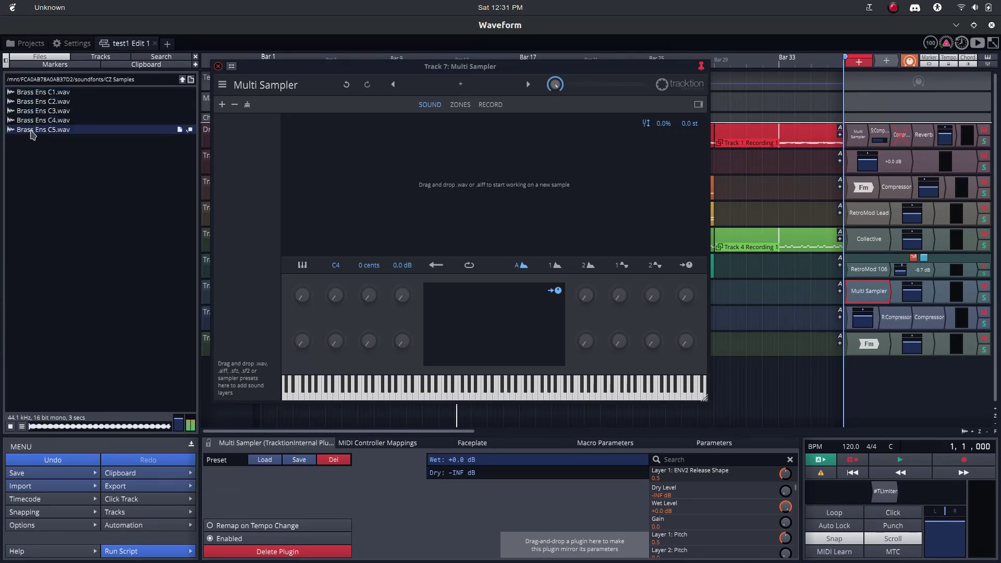
Load all five samples, Brass Ens C1.wav to Brass Ens C5.wav, into the Multi Sampler as sound layers
{"action": "left_click", "coordinate": [30, 96]}
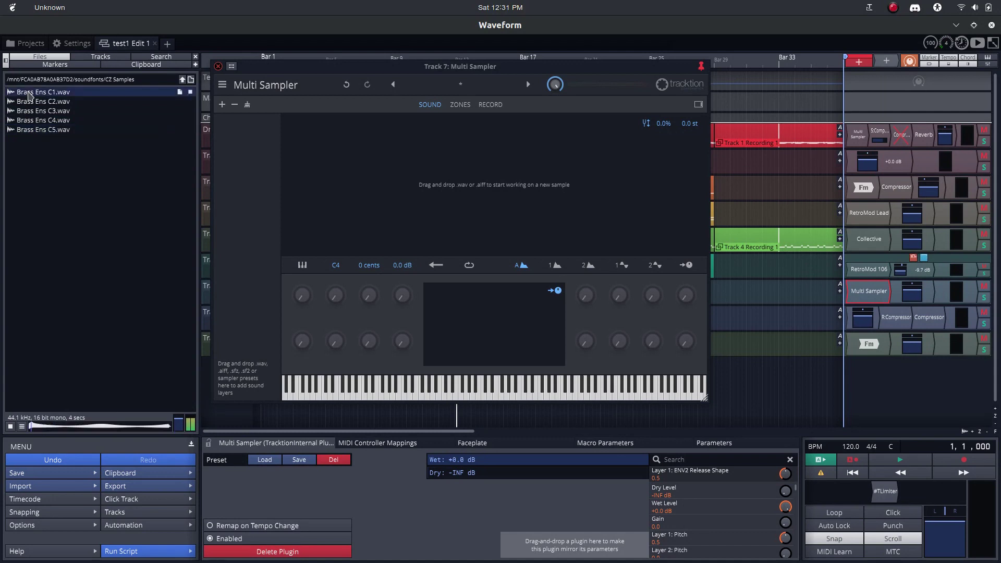
{"action": "left_click", "coordinate": [32, 131], "text": "shift"}
{"action": "left_click_drag", "start_coordinate": [32, 133], "coordinate": [261, 178]}
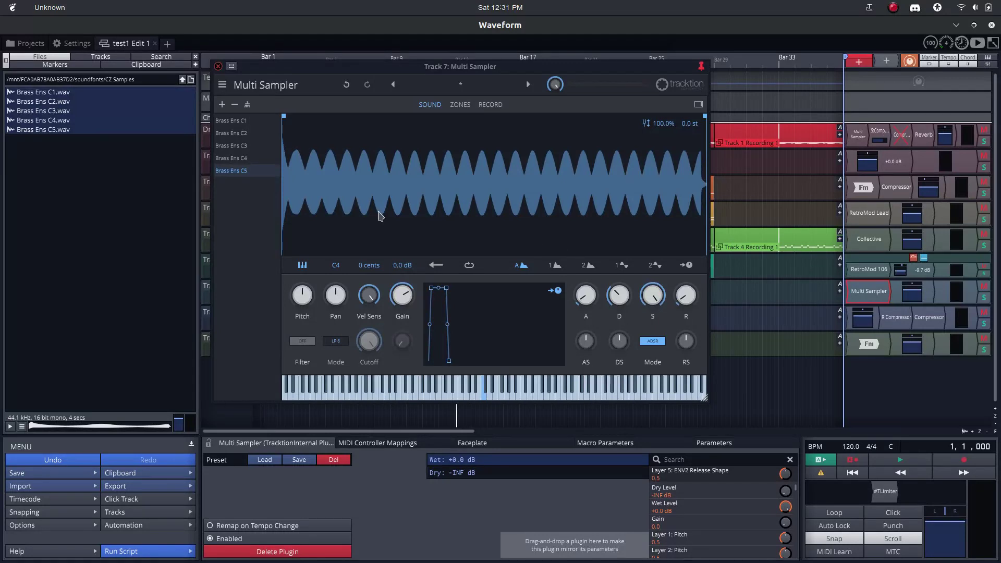
Review the waveforms of the Brass Ens layers one after another, finishing on Brass Ens C1
{"action": "left_click", "coordinate": [234, 121]}
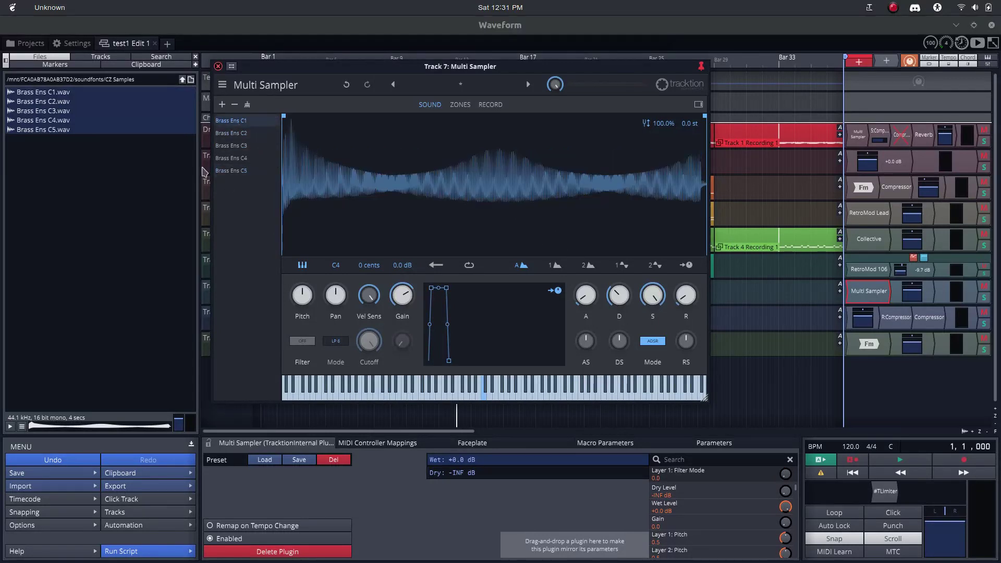
{"action": "left_click", "coordinate": [234, 136]}
{"action": "left_click", "coordinate": [234, 146]}
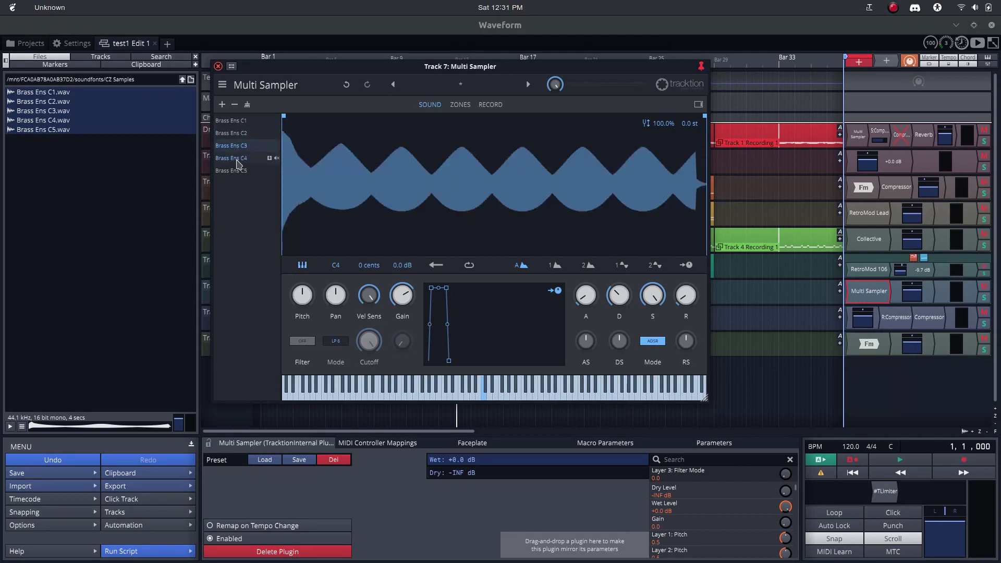
{"action": "left_click", "coordinate": [237, 162]}
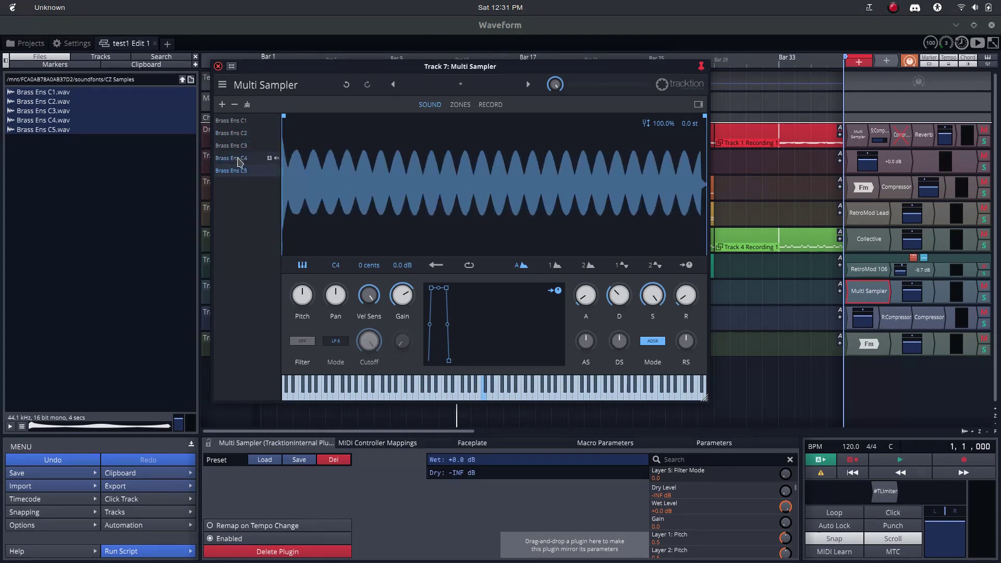
{"action": "left_click", "coordinate": [238, 147]}
{"action": "left_click", "coordinate": [236, 135]}
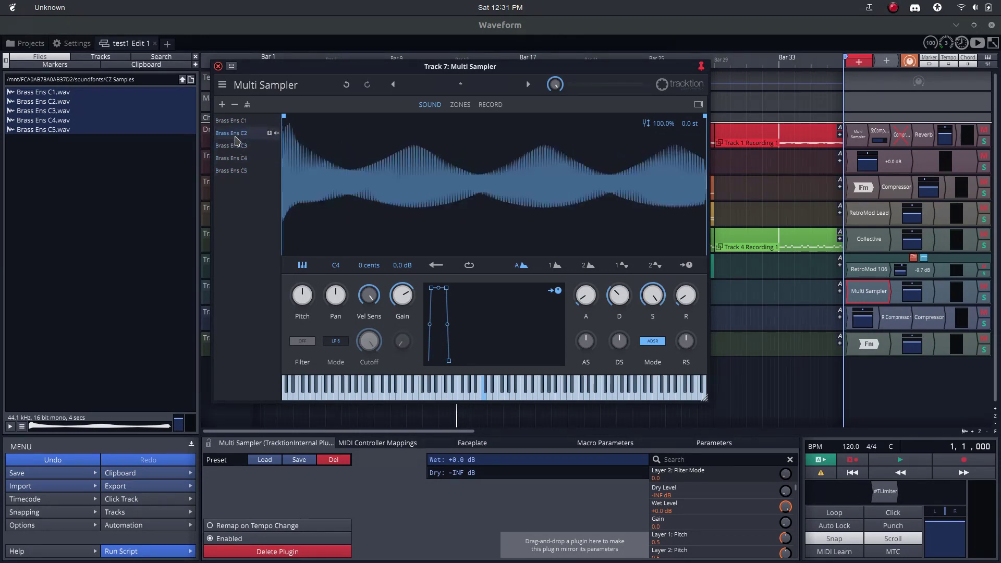
{"action": "left_click", "coordinate": [234, 123]}
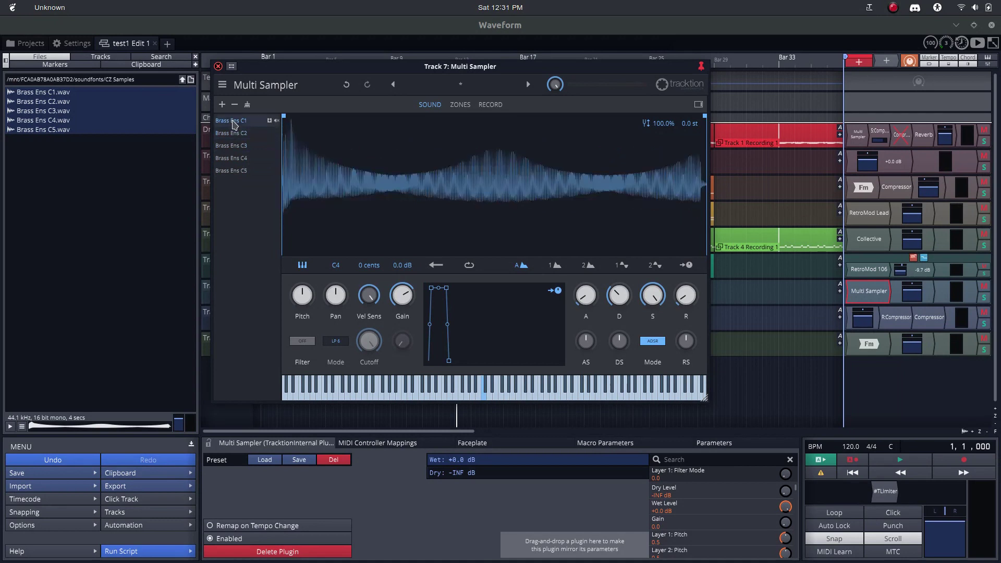
Show the key zones and limit the Brass Ens C1 layer to the range C-1 to C1
{"action": "left_click", "coordinate": [461, 105]}
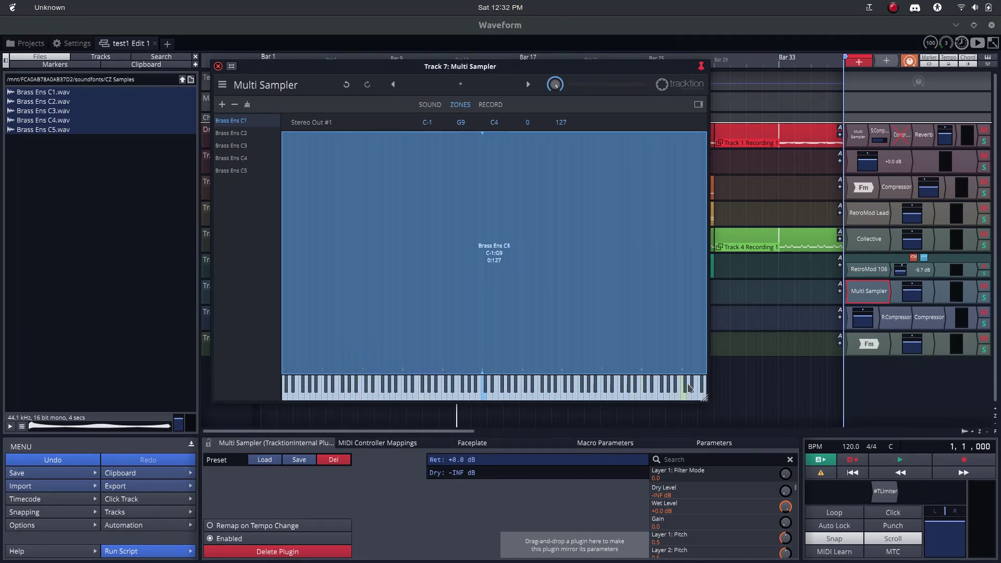
{"action": "left_click_drag", "start_coordinate": [704, 365], "coordinate": [363, 363]}
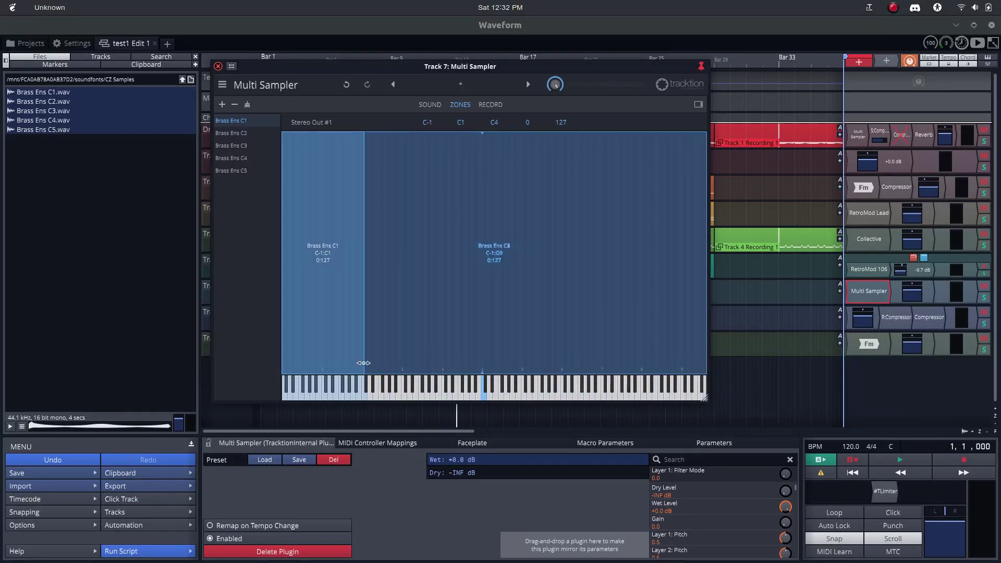
{"action": "left_click", "coordinate": [365, 399]}
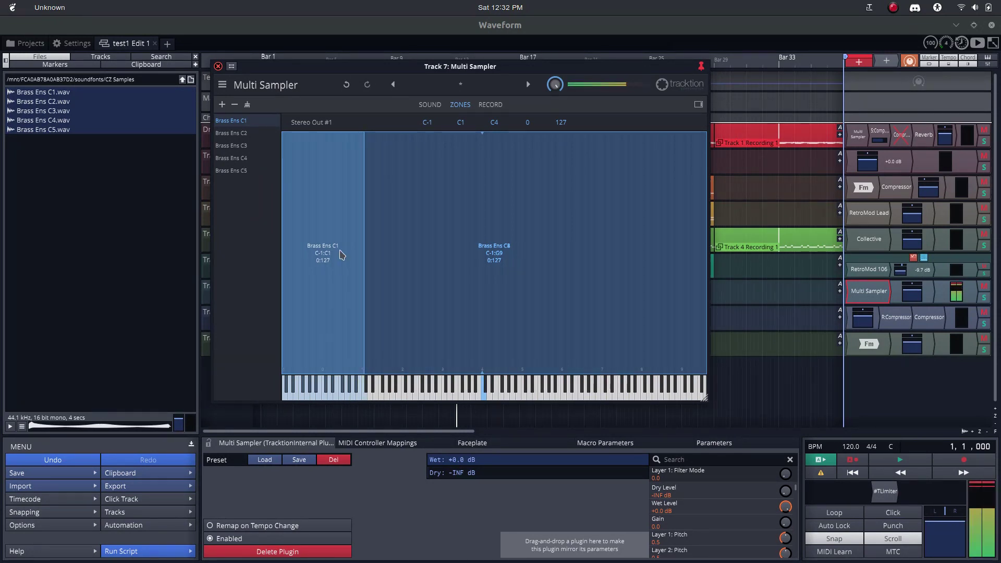
{"action": "left_click_drag", "start_coordinate": [283, 309], "coordinate": [364, 311]}
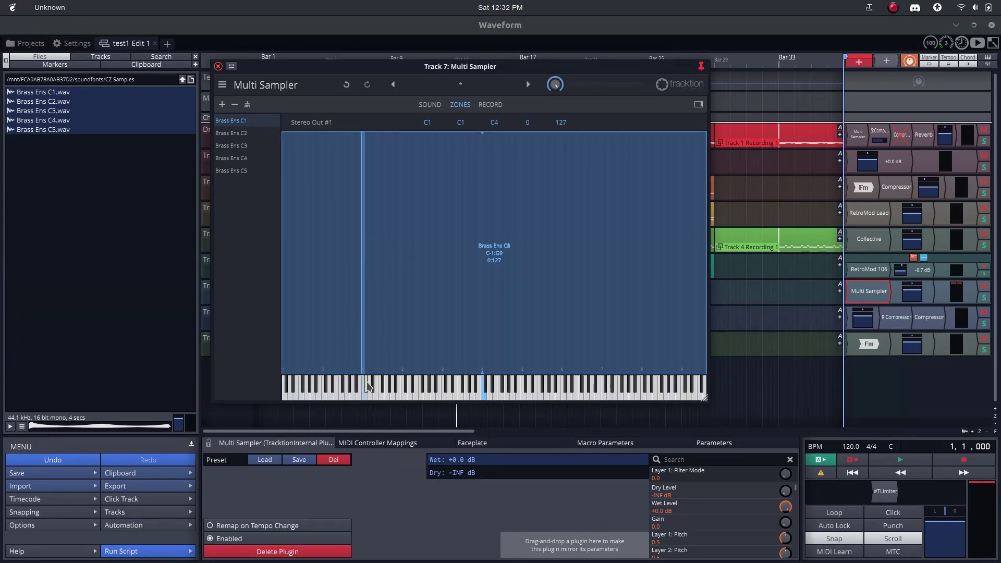
{"action": "left_click_drag", "start_coordinate": [362, 359], "coordinate": [261, 349]}
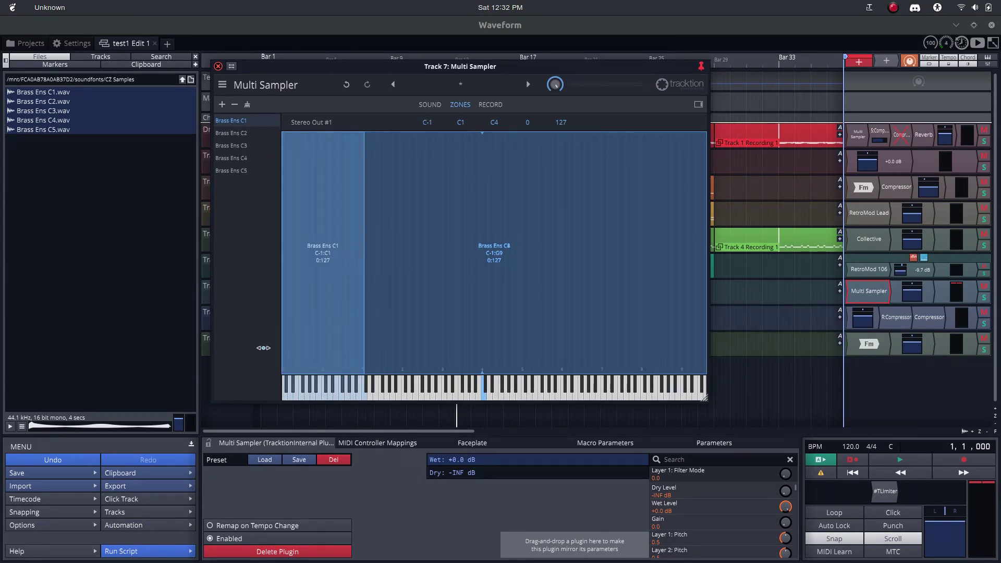
Set the lowest key of the Brass Ens C2 zone to C#2
{"action": "left_click", "coordinate": [236, 135]}
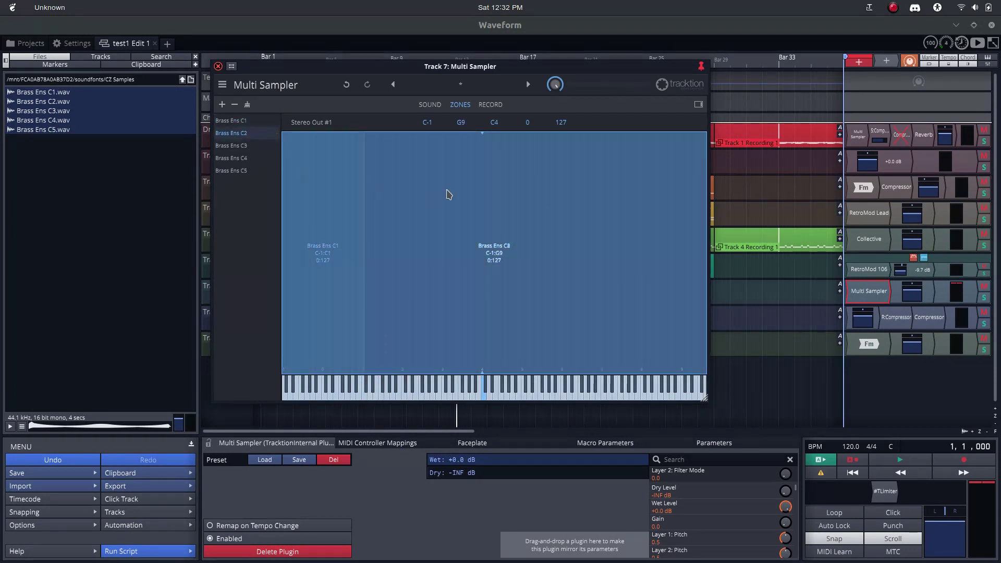
{"action": "left_click_drag", "start_coordinate": [282, 277], "coordinate": [405, 299]}
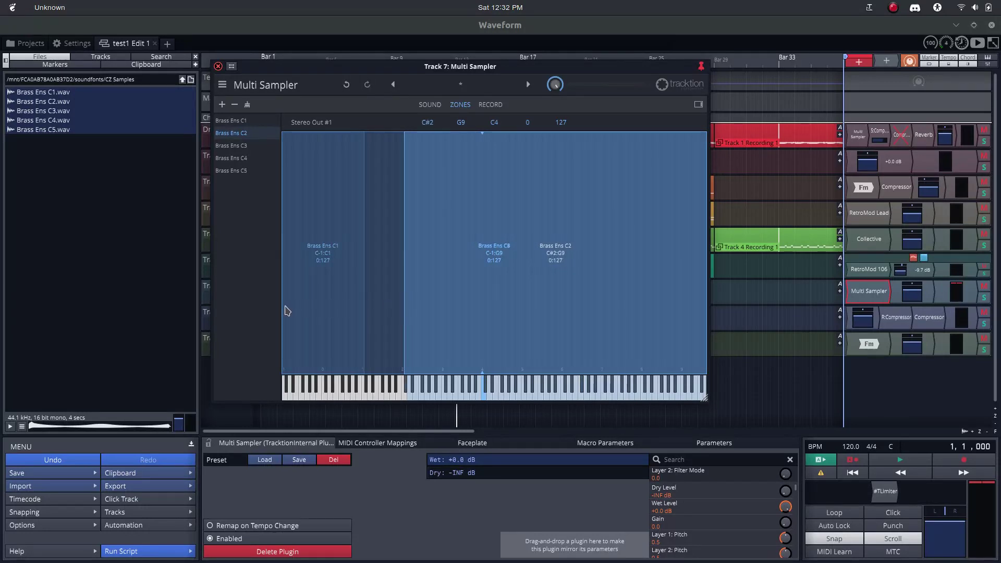
{"action": "left_click", "coordinate": [363, 318]}
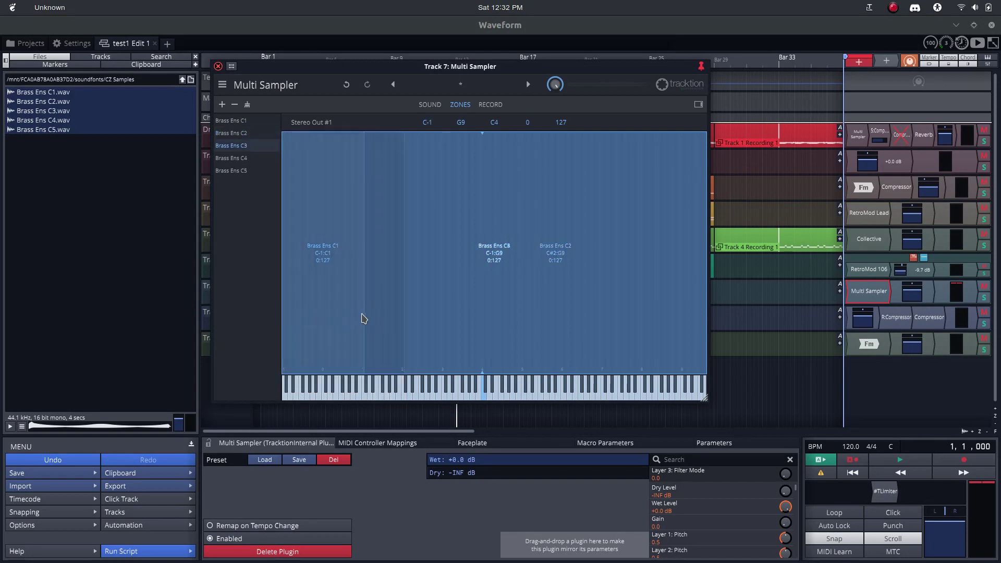
Extend the Brass Ens C1 zone up to B1 and start the Brass Ens C2 zone at C2
{"action": "left_click", "coordinate": [235, 121]}
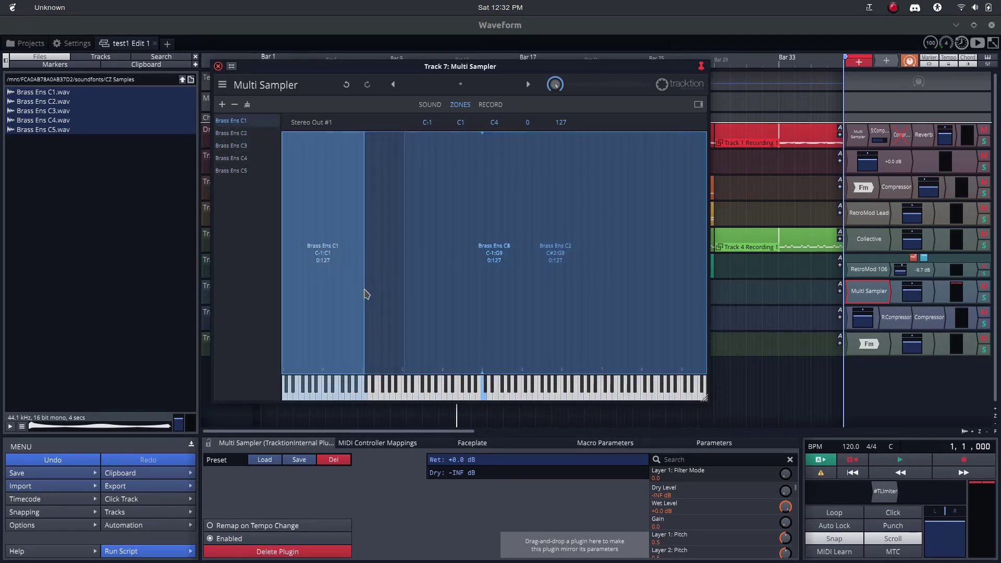
{"action": "left_click_drag", "start_coordinate": [362, 287], "coordinate": [400, 296]}
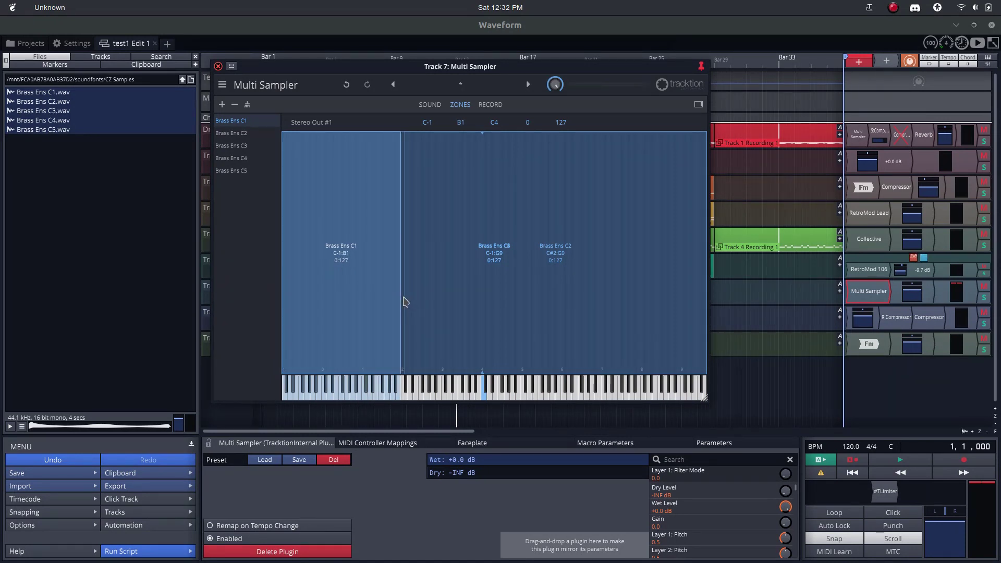
{"action": "left_click", "coordinate": [248, 135]}
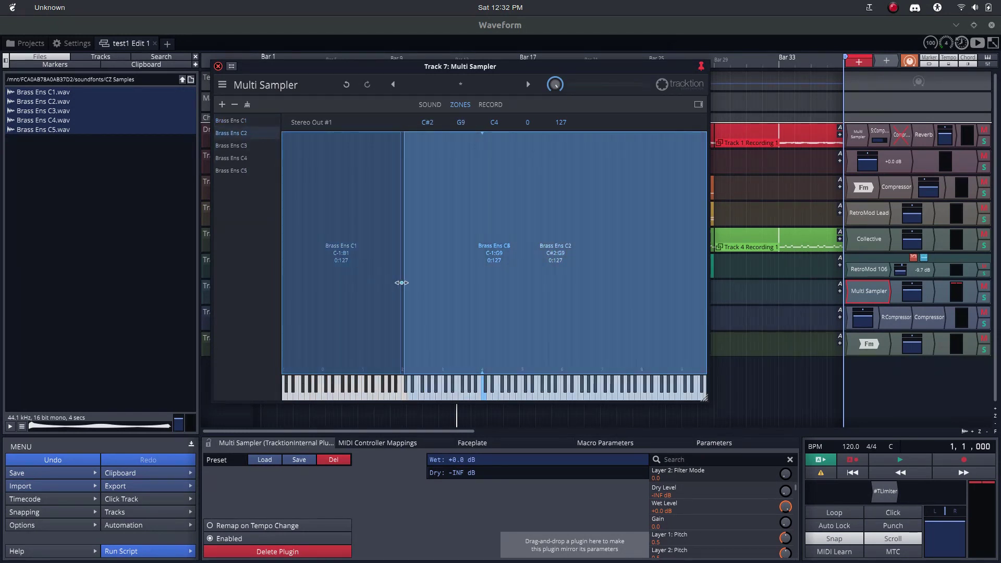
{"action": "left_click_drag", "start_coordinate": [401, 282], "coordinate": [404, 292]}
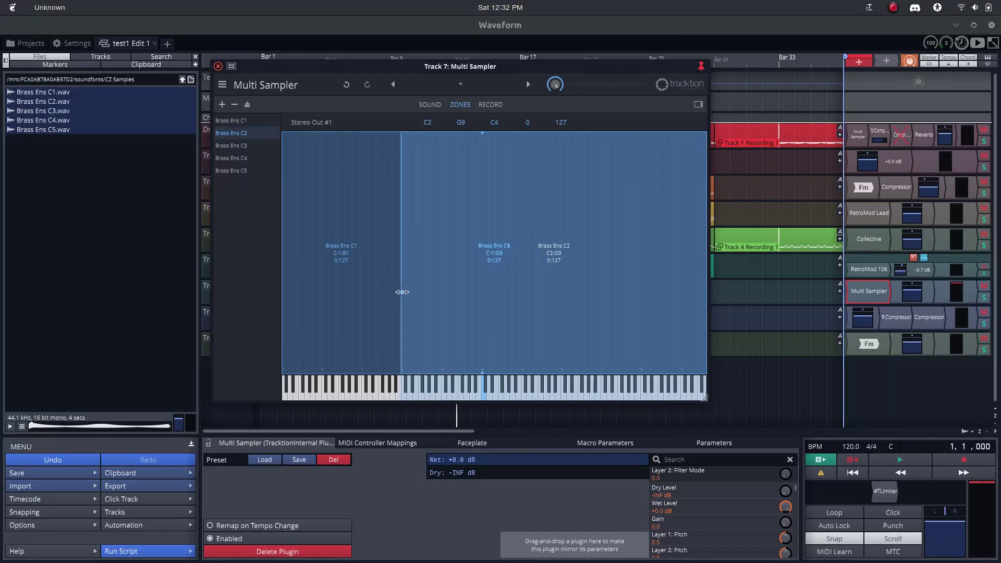
Set the lowest keys of the Brass Ens C3, C4 and C5 zones to C3, C4 and C5 respectively
{"action": "left_click", "coordinate": [244, 147]}
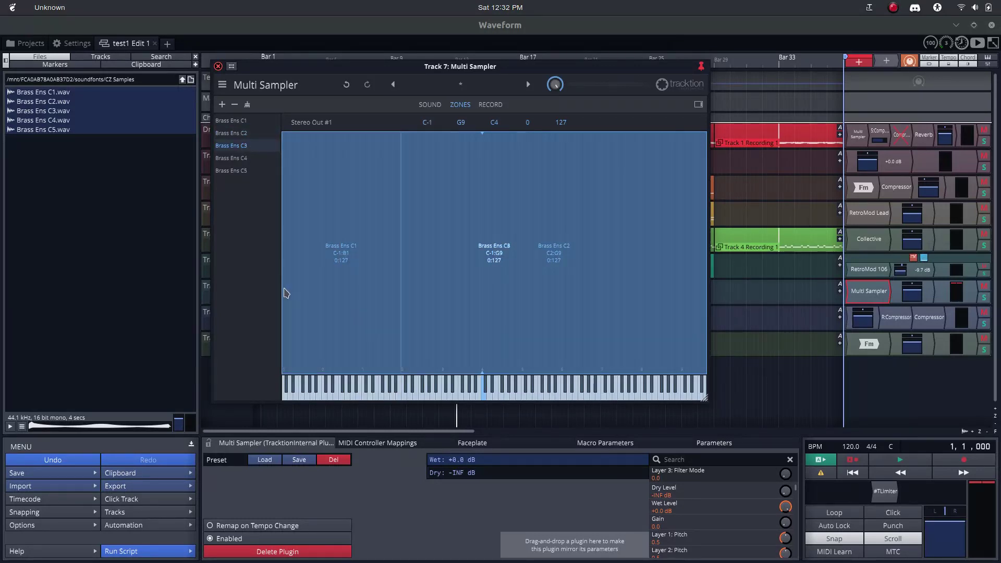
{"action": "left_click_drag", "start_coordinate": [283, 288], "coordinate": [444, 298]}
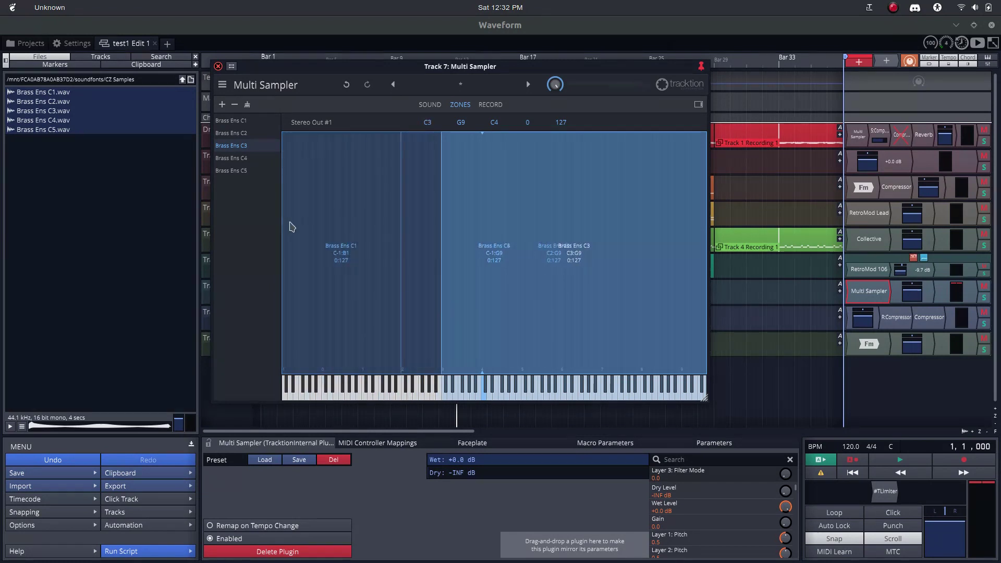
{"action": "left_click", "coordinate": [234, 160]}
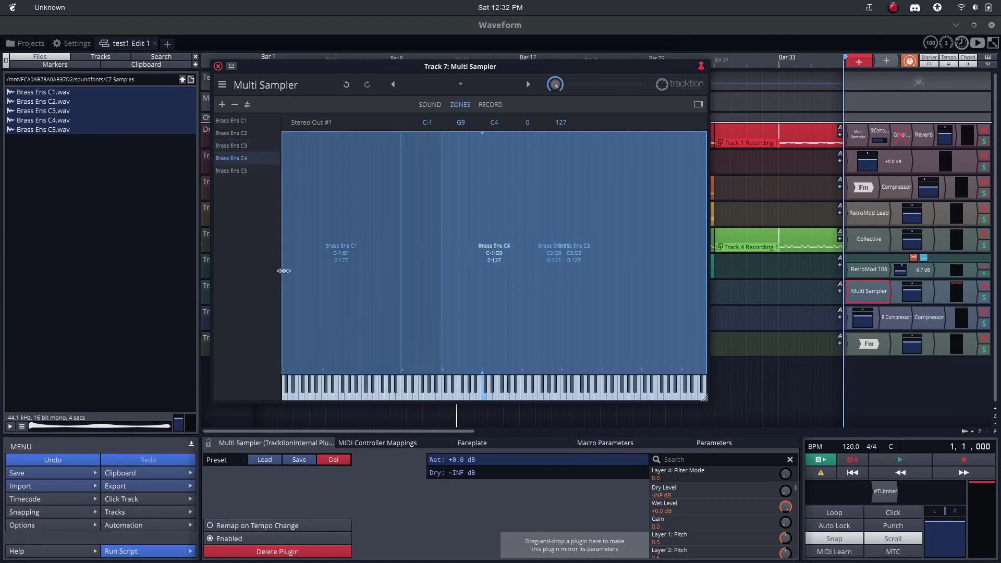
{"action": "left_click_drag", "start_coordinate": [283, 270], "coordinate": [483, 294]}
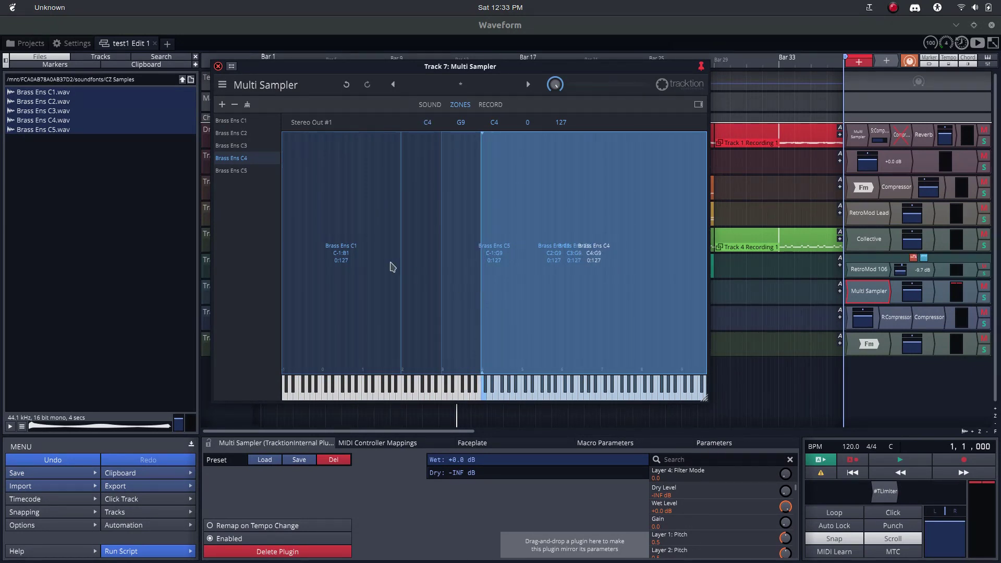
{"action": "left_click", "coordinate": [233, 171]}
{"action": "left_click_drag", "start_coordinate": [282, 211], "coordinate": [524, 235]}
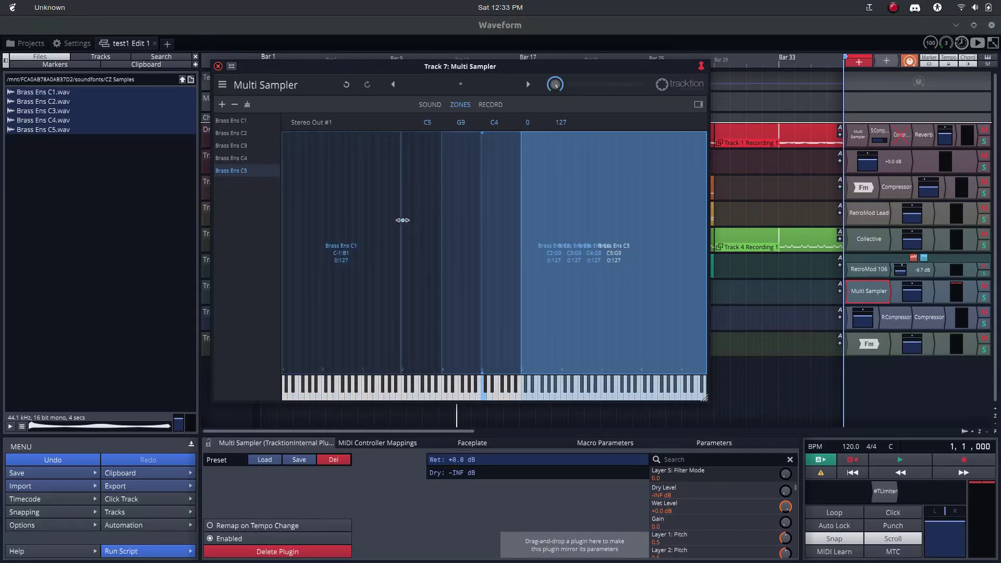
Set the highest keys of the Brass Ens C2, C3 and C4 zones to B2, B3 and B4 respectively
{"action": "left_click", "coordinate": [228, 134]}
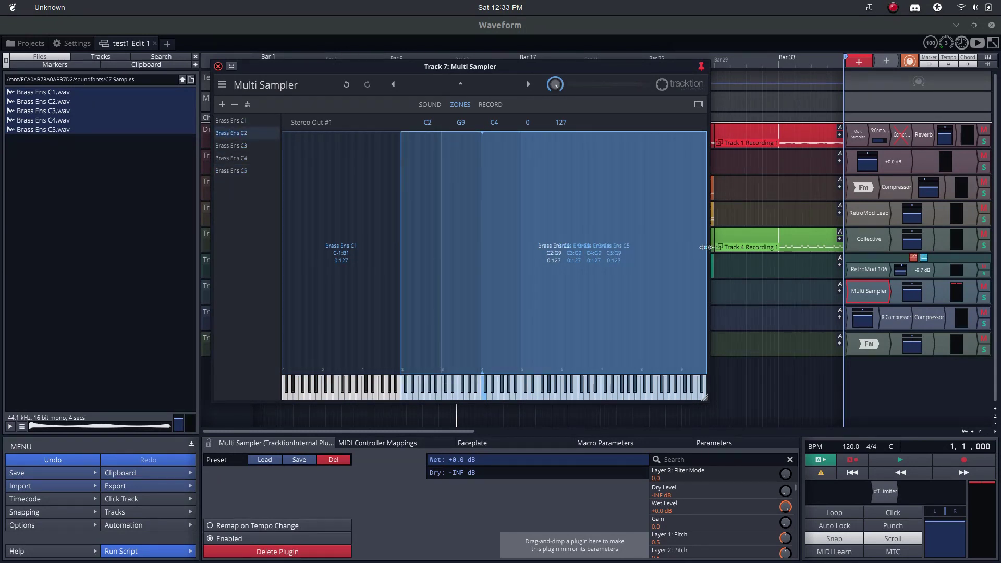
{"action": "left_click_drag", "start_coordinate": [703, 246], "coordinate": [440, 259]}
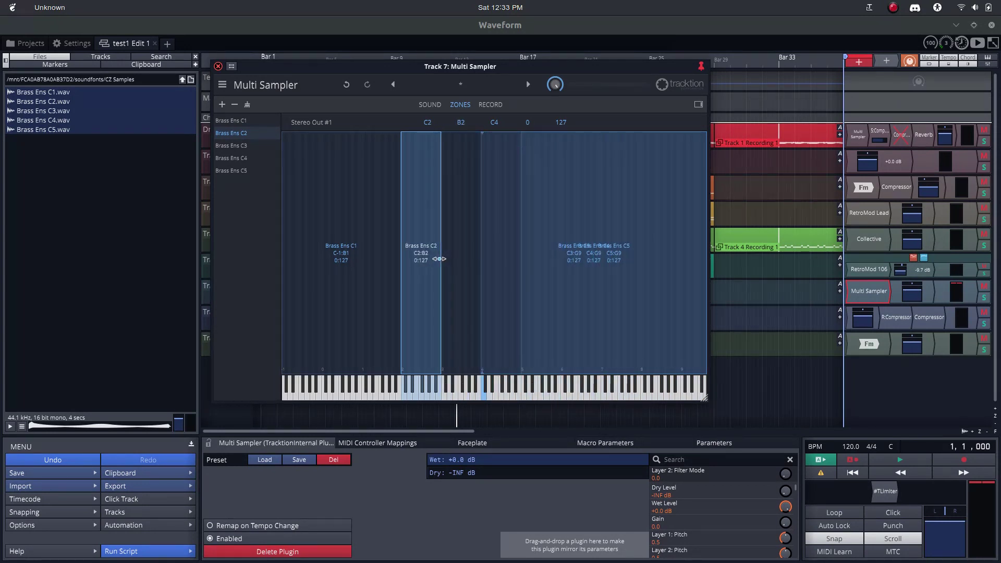
{"action": "left_click", "coordinate": [231, 145]}
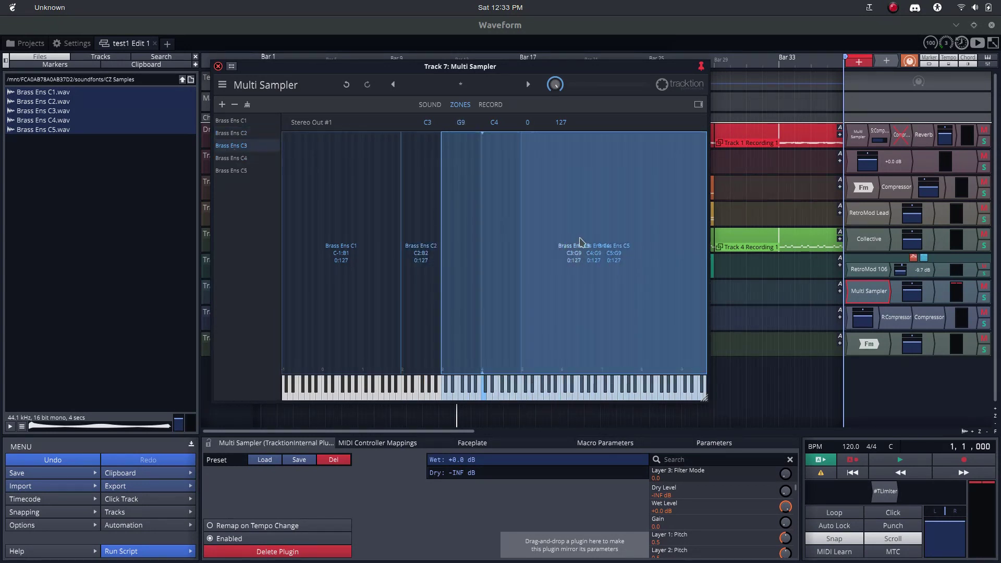
{"action": "left_click_drag", "start_coordinate": [705, 263], "coordinate": [479, 264]}
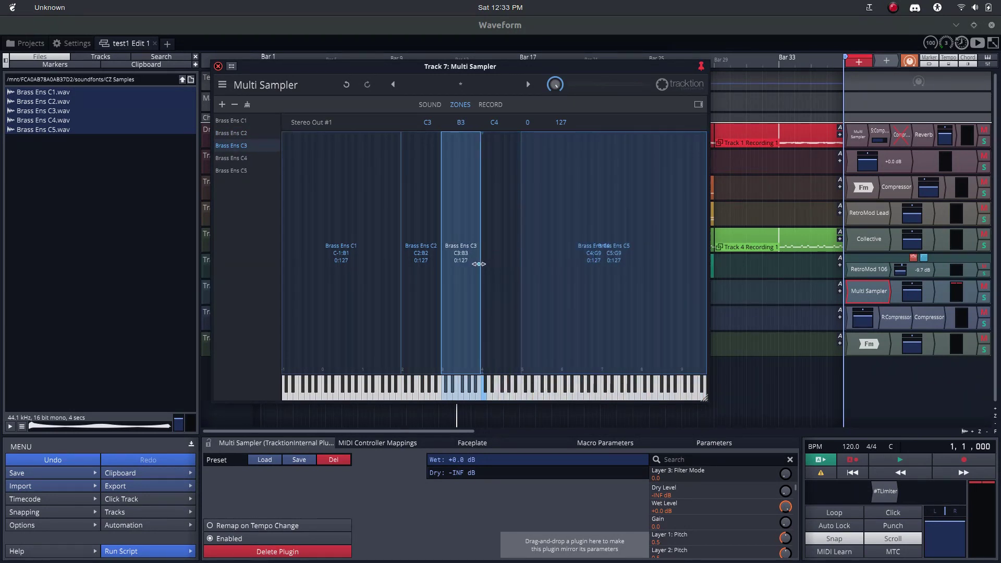
{"action": "left_click", "coordinate": [232, 159]}
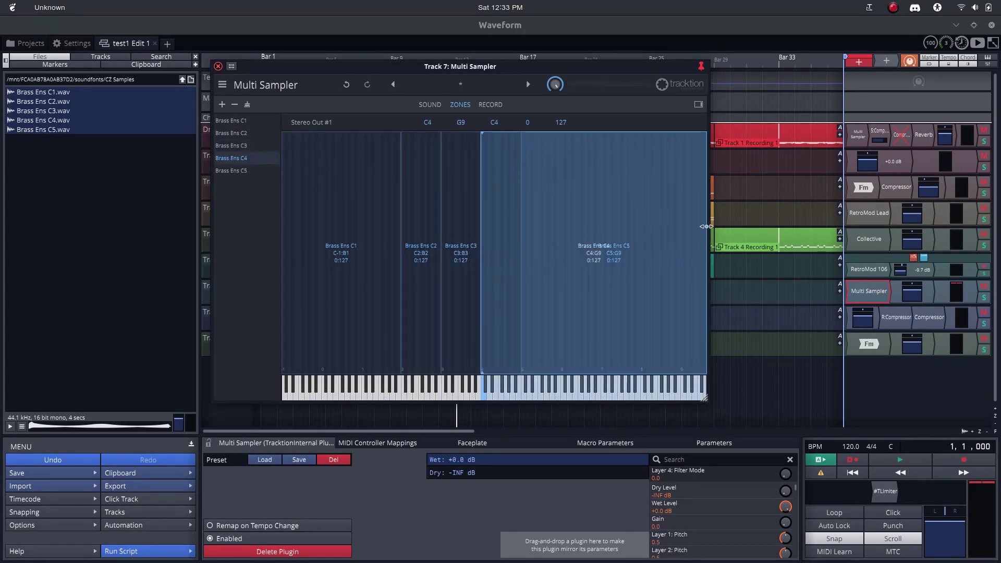
{"action": "left_click_drag", "start_coordinate": [706, 226], "coordinate": [520, 223]}
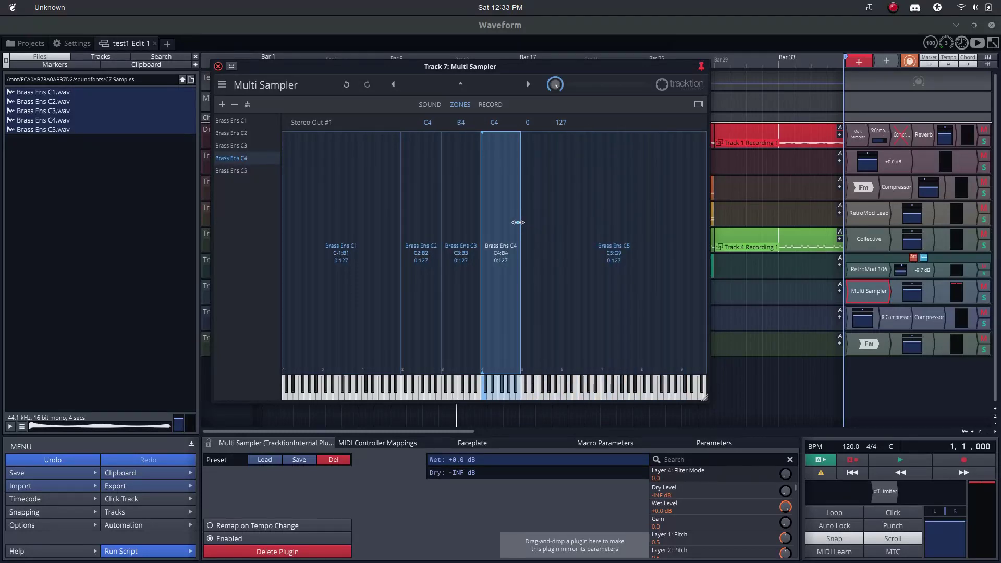
{"action": "left_click", "coordinate": [236, 170]}
Select the Brass Ens C1 layer and audition notes across the neighbouring zones on the sampler's keyboard
{"action": "left_click", "coordinate": [231, 120]}
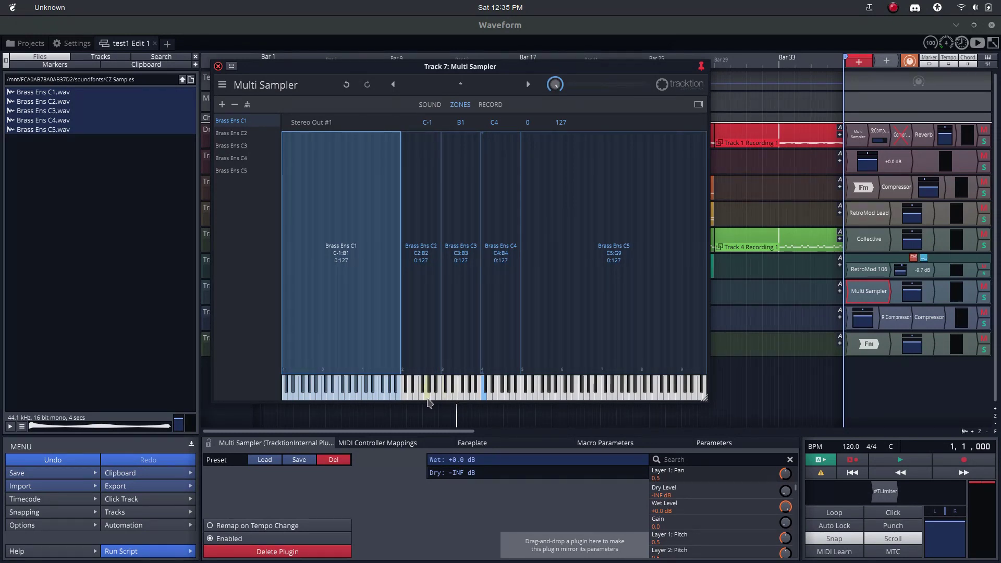
{"action": "mouse_move", "coordinate": [429, 402]}
{"action": "left_mouse_down"}
{"action": "mouse_move", "coordinate": [392, 402]}
{"action": "mouse_move", "coordinate": [470, 395]}
{"action": "left_mouse_up"}
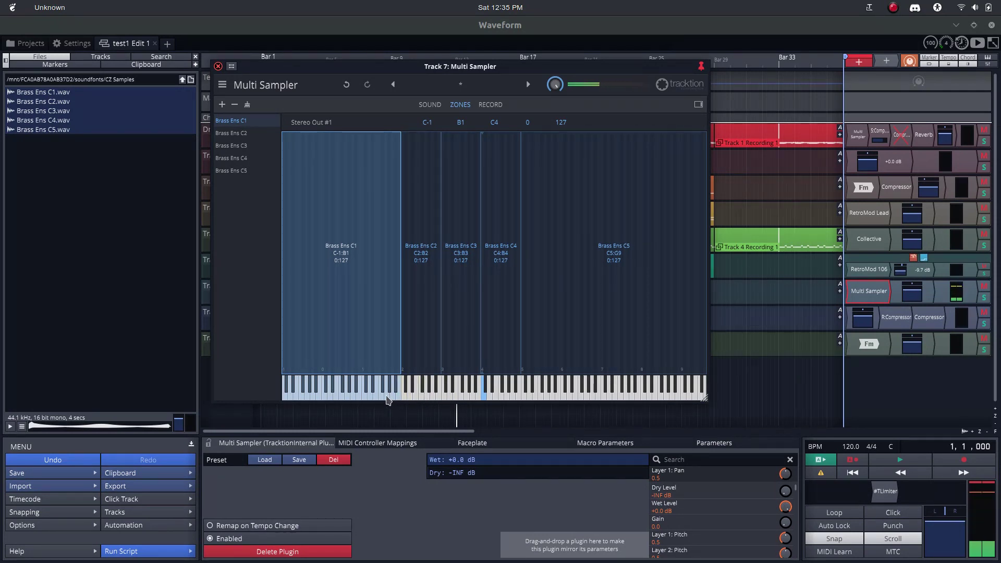
{"action": "mouse_move", "coordinate": [384, 398]}
{"action": "left_mouse_down"}
{"action": "mouse_move", "coordinate": [577, 393]}
{"action": "mouse_move", "coordinate": [444, 399]}
{"action": "left_mouse_up"}
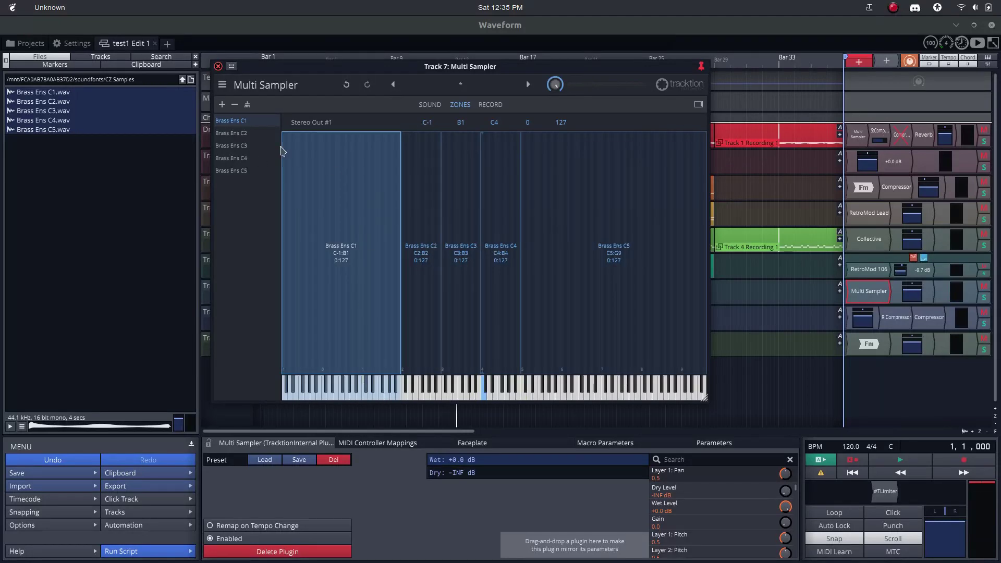
Return to the sound settings and set the root note of the Brass Ens C1 layer to C1
{"action": "left_click", "coordinate": [431, 105]}
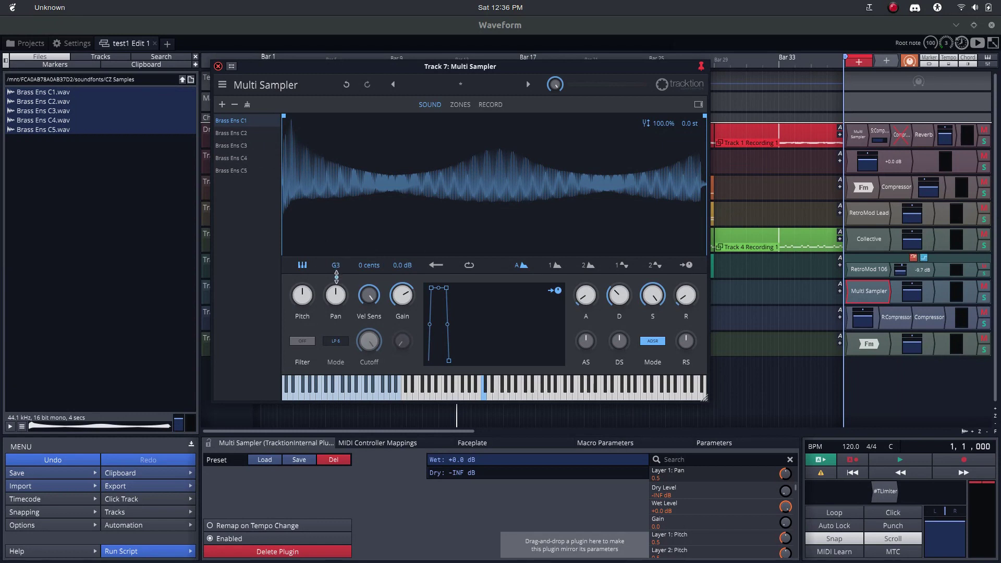
{"action": "left_click_drag", "start_coordinate": [336, 283], "coordinate": [336, 291]}
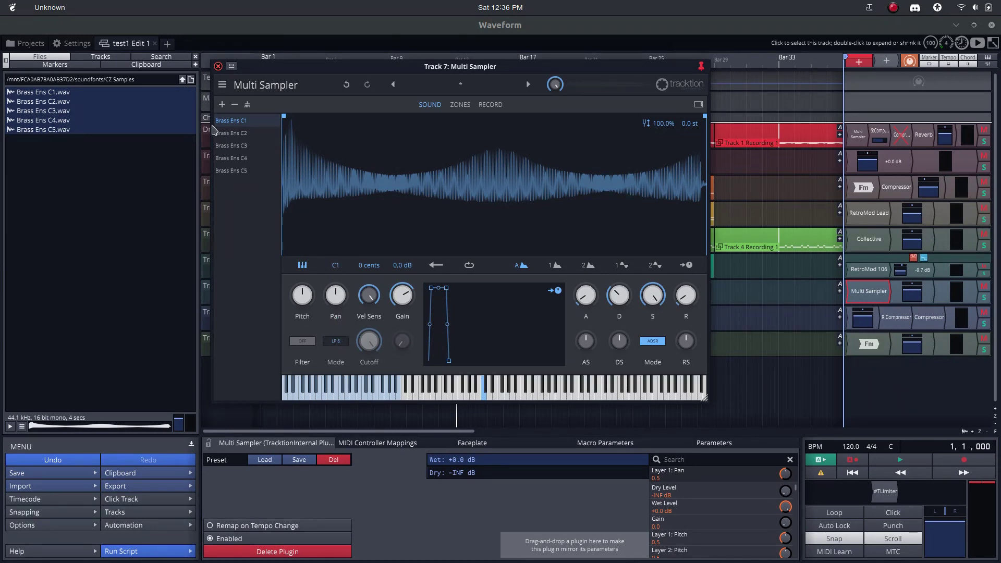
Set the root notes of the Brass Ens C2, C3, C4 and C5 layers to C2, C3, C4 and C5 respectively
{"action": "left_click", "coordinate": [232, 134]}
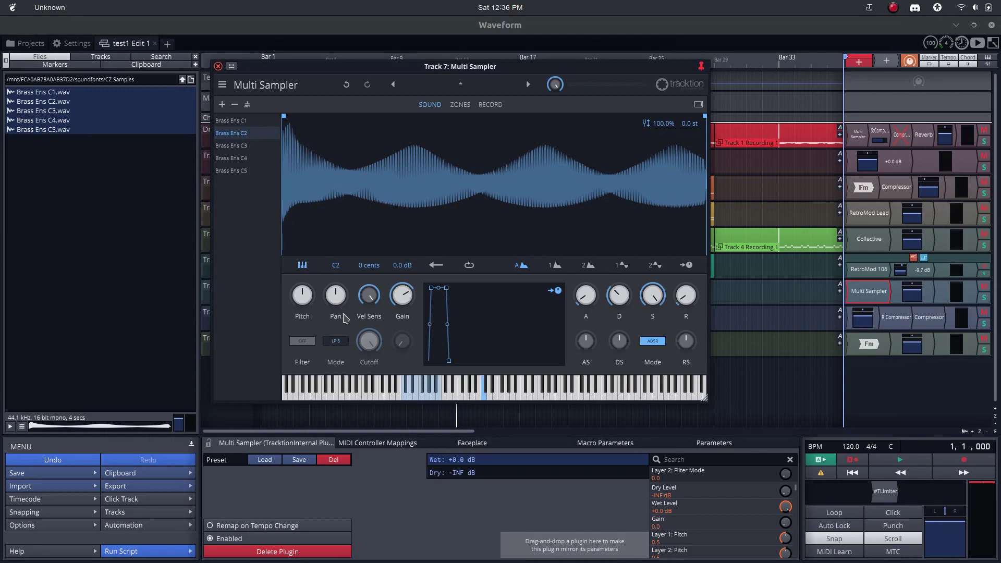
{"action": "left_click", "coordinate": [235, 146]}
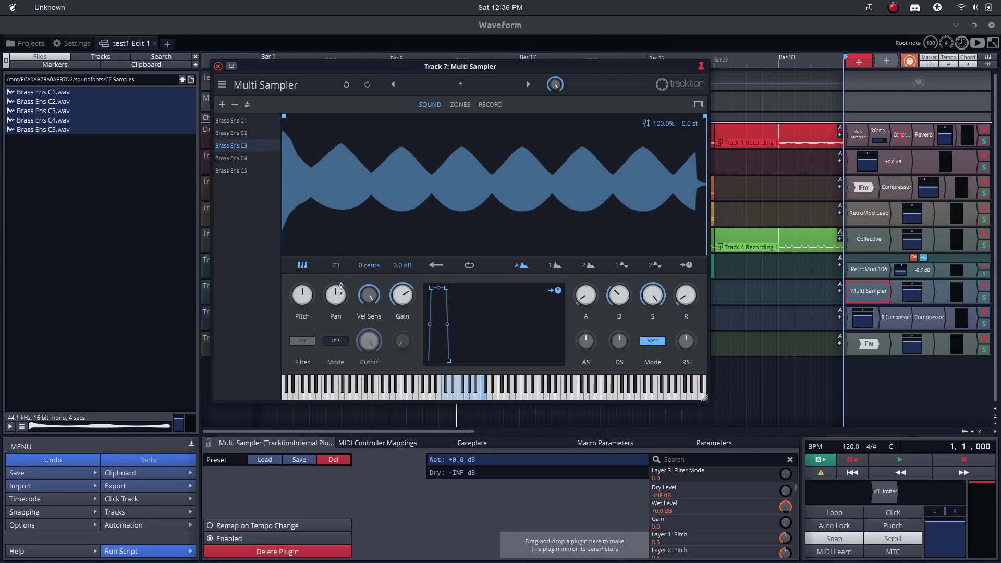
{"action": "left_click", "coordinate": [230, 158]}
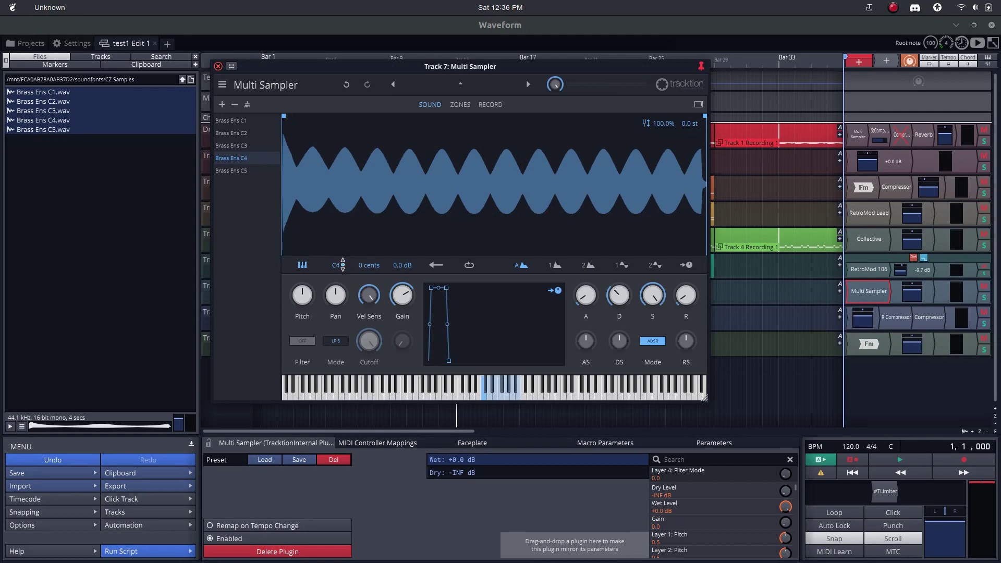
{"action": "left_click", "coordinate": [229, 171]}
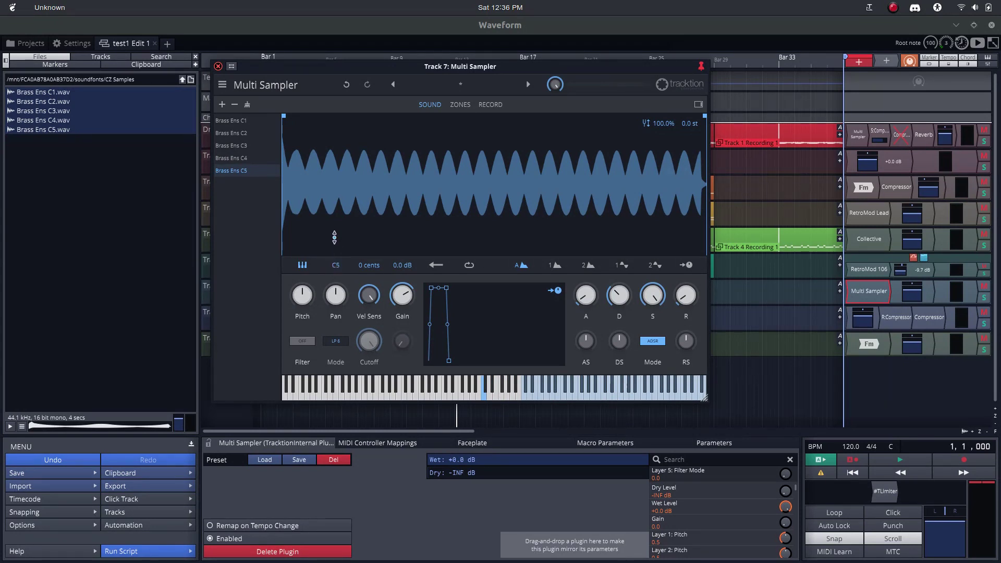
Audition notes across the layers' key zones on the sampler's keyboard
{"action": "left_click", "coordinate": [501, 396]}
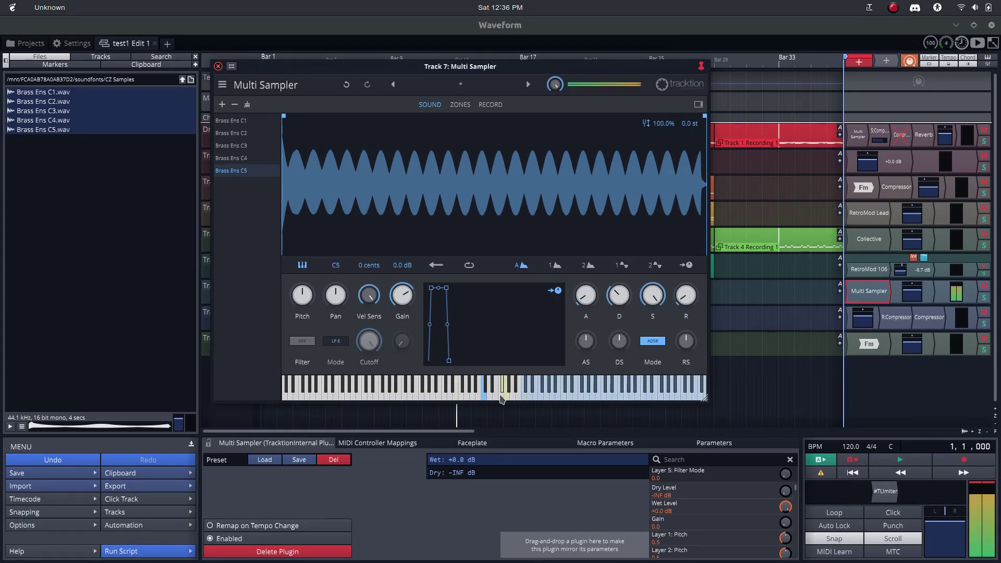
{"action": "left_click", "coordinate": [483, 398]}
{"action": "left_click", "coordinate": [459, 397]}
{"action": "left_click", "coordinate": [436, 397]}
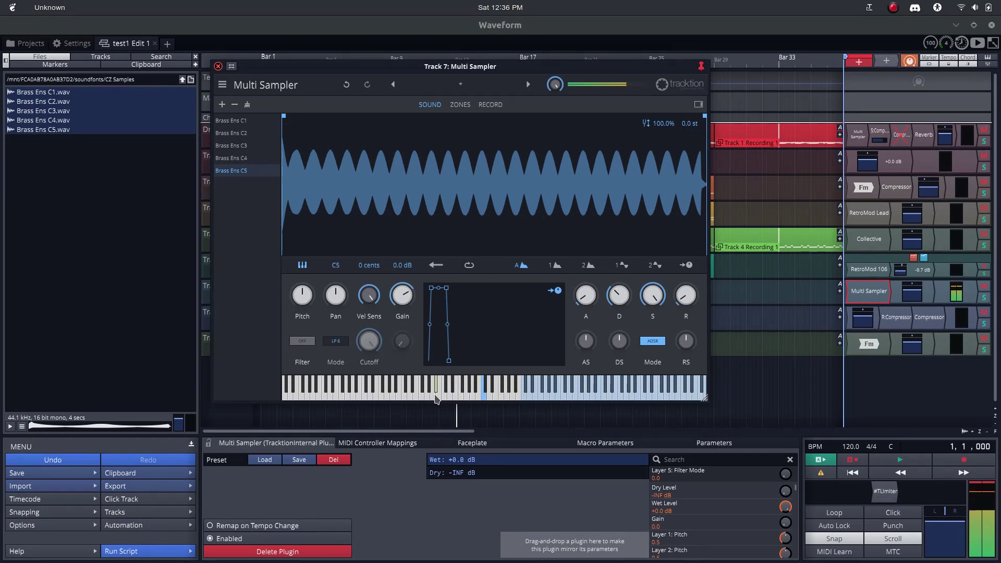
{"action": "left_click", "coordinate": [412, 399]}
{"action": "left_click", "coordinate": [389, 397]}
{"action": "left_click", "coordinate": [376, 397]}
{"action": "left_click", "coordinate": [364, 398]}
{"action": "left_click", "coordinate": [406, 402]}
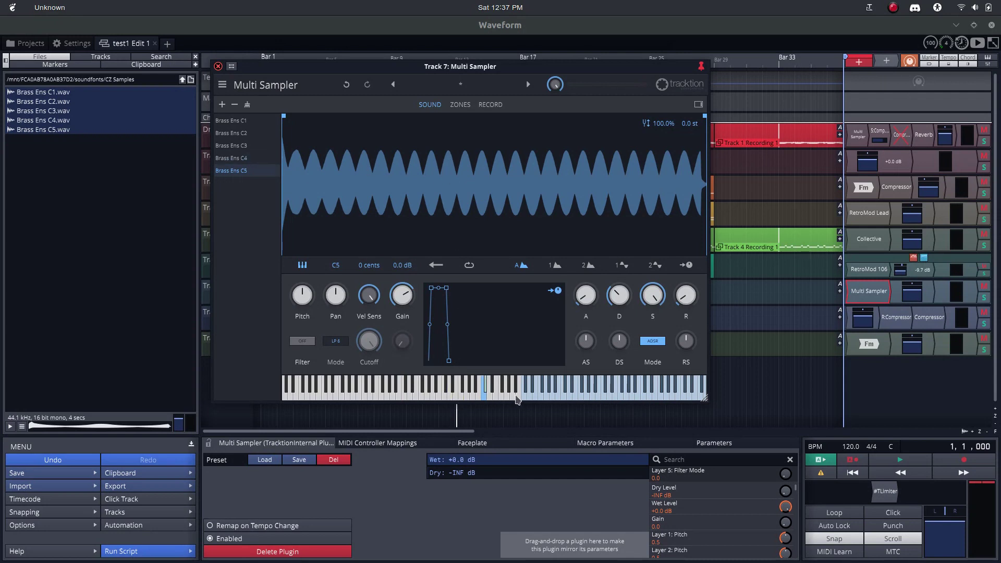
{"action": "left_click", "coordinate": [506, 395]}
Enable looping on the Brass Ens C5 layer, set its loop from after the attack to just before the tail, and audition it
{"action": "left_click", "coordinate": [468, 266]}
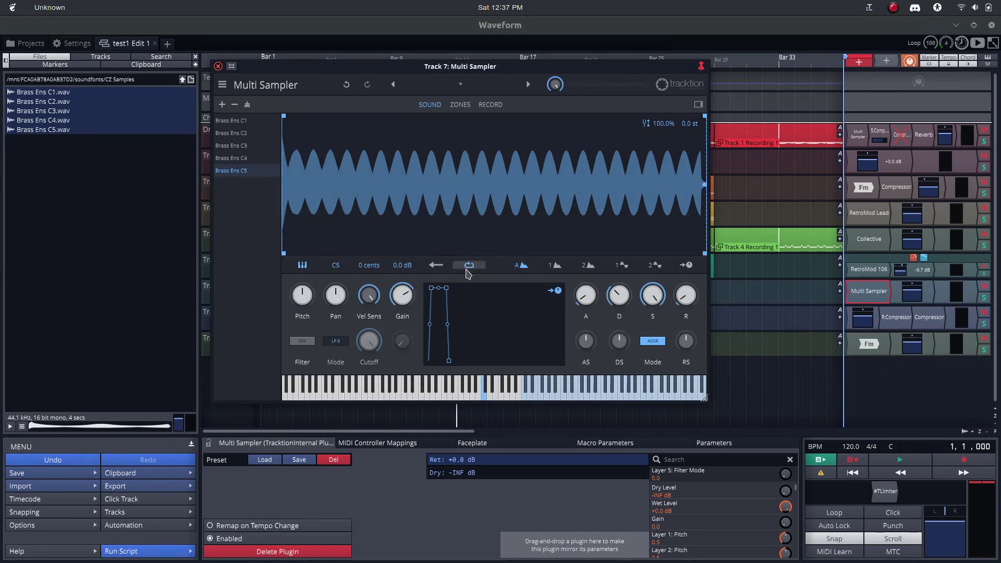
{"action": "left_click_drag", "start_coordinate": [285, 256], "coordinate": [373, 259]}
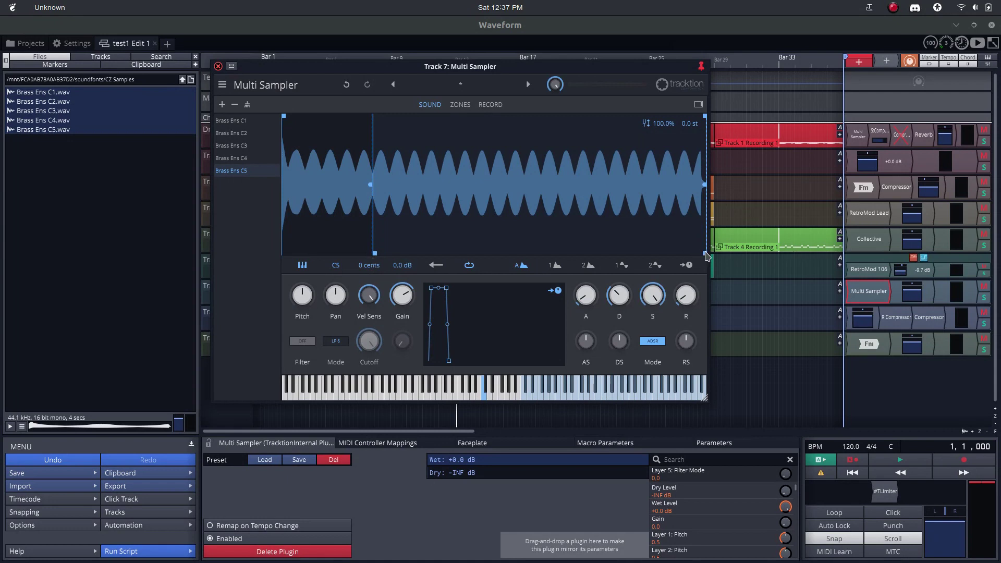
{"action": "left_click_drag", "start_coordinate": [706, 255], "coordinate": [696, 254]}
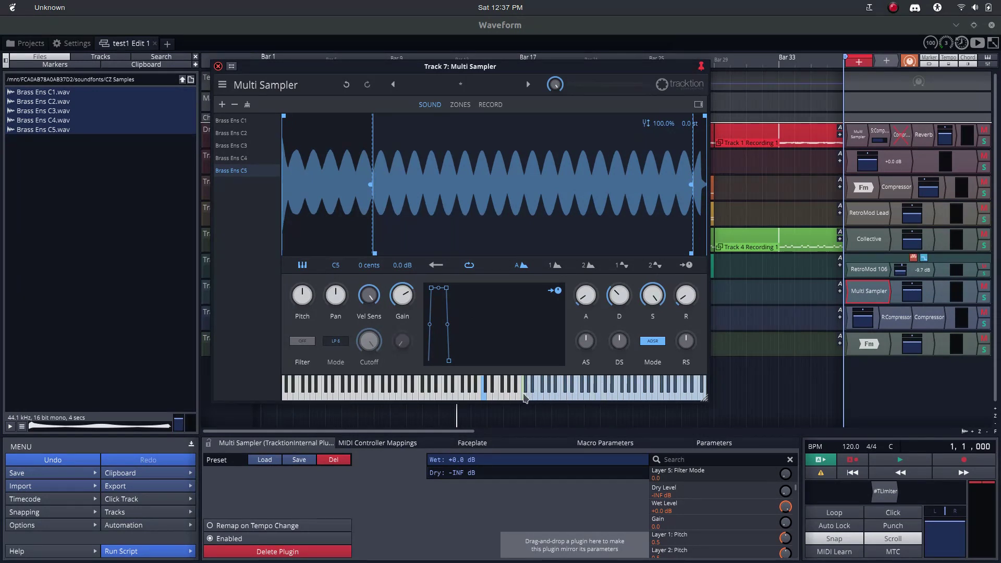
{"action": "left_click", "coordinate": [525, 397]}
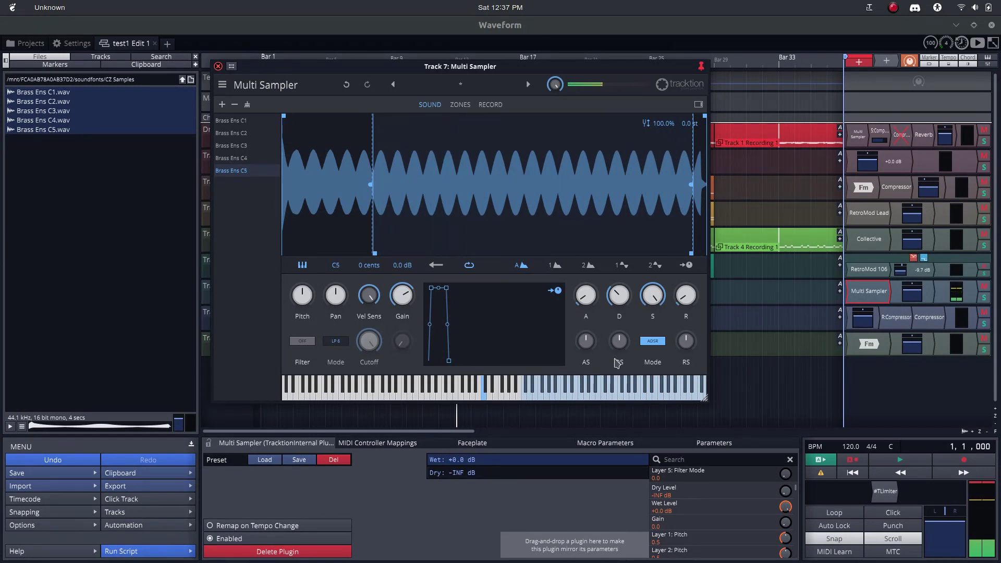
Narrow the Brass Ens C5 loop by moving its end slightly earlier and its start slightly later onto waveform peaks, and audition it
{"action": "left_click_drag", "start_coordinate": [690, 257], "coordinate": [684, 258]}
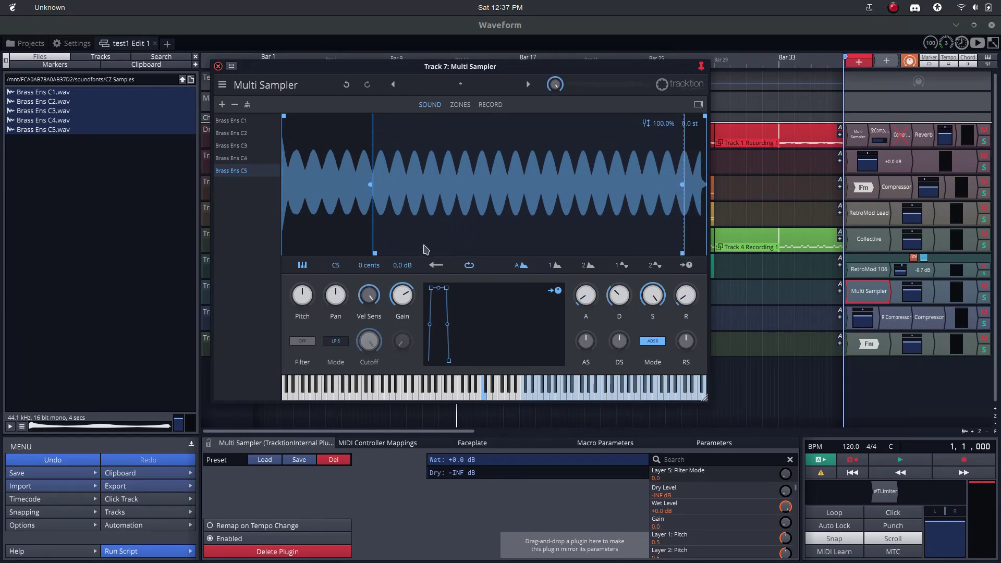
{"action": "left_click_drag", "start_coordinate": [375, 255], "coordinate": [383, 257]}
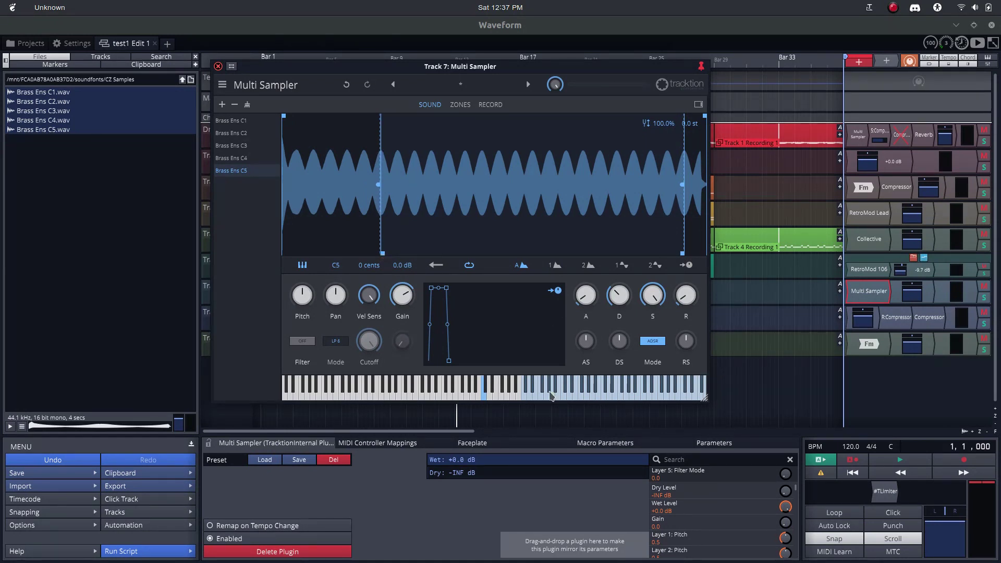
{"action": "left_click", "coordinate": [526, 399]}
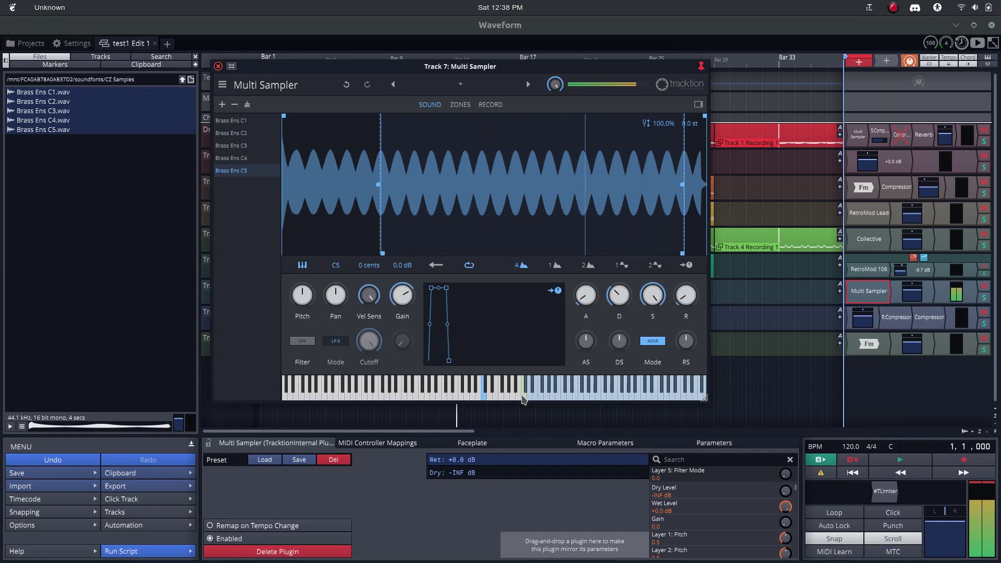
Loop the Brass Ens C4 layer from its first rounded waveform peak to the second-to-last peak, and audition it
{"action": "left_click", "coordinate": [245, 160]}
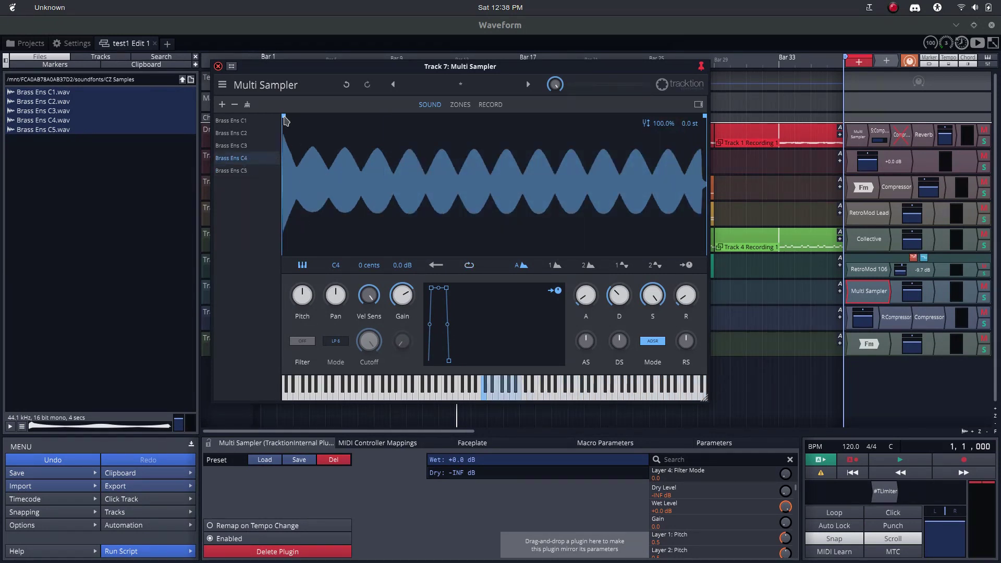
{"action": "mouse_move", "coordinate": [286, 121]}
{"action": "left_mouse_down"}
{"action": "mouse_move", "coordinate": [351, 125]}
{"action": "mouse_move", "coordinate": [284, 125]}
{"action": "left_mouse_up"}
{"action": "mouse_move", "coordinate": [285, 257]}
{"action": "left_mouse_down"}
{"action": "mouse_move", "coordinate": [377, 259]}
{"action": "mouse_move", "coordinate": [313, 263]}
{"action": "left_mouse_up"}
{"action": "left_click_drag", "start_coordinate": [705, 253], "coordinate": [670, 254]}
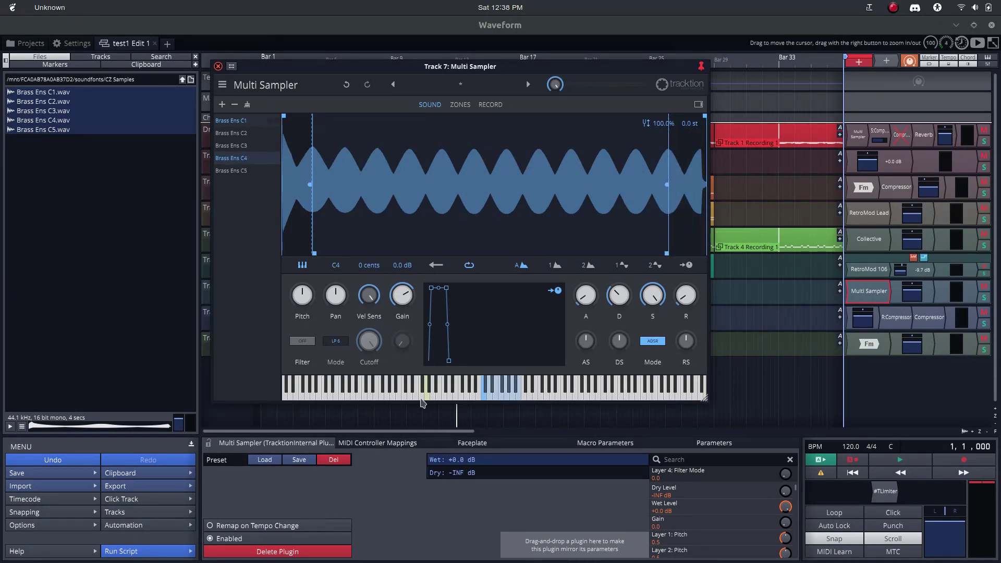
{"action": "left_click", "coordinate": [484, 396]}
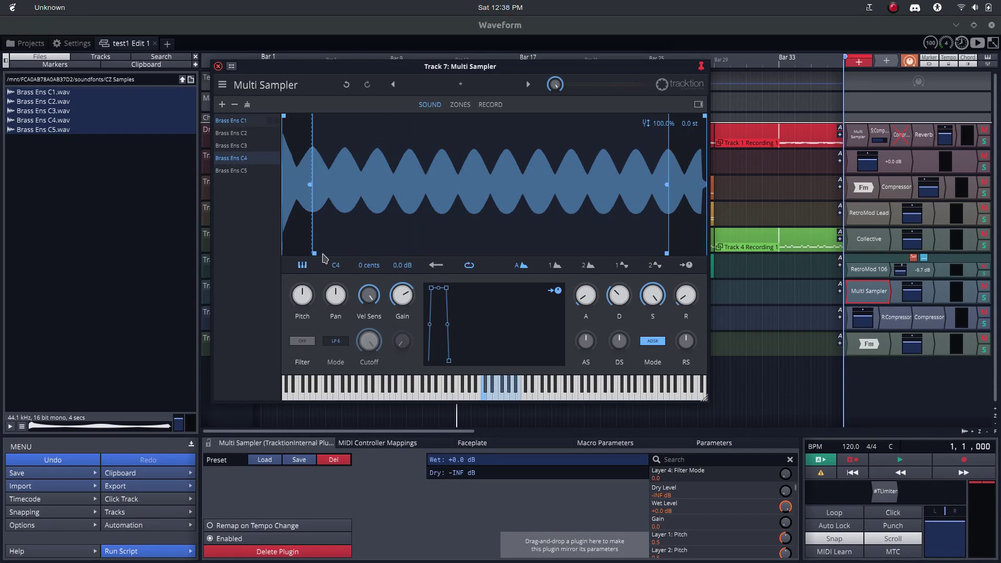
Shift the Brass Ens C4 loop start later and its end earlier onto waveform troughs, and audition it
{"action": "left_click_drag", "start_coordinate": [315, 255], "coordinate": [331, 256]}
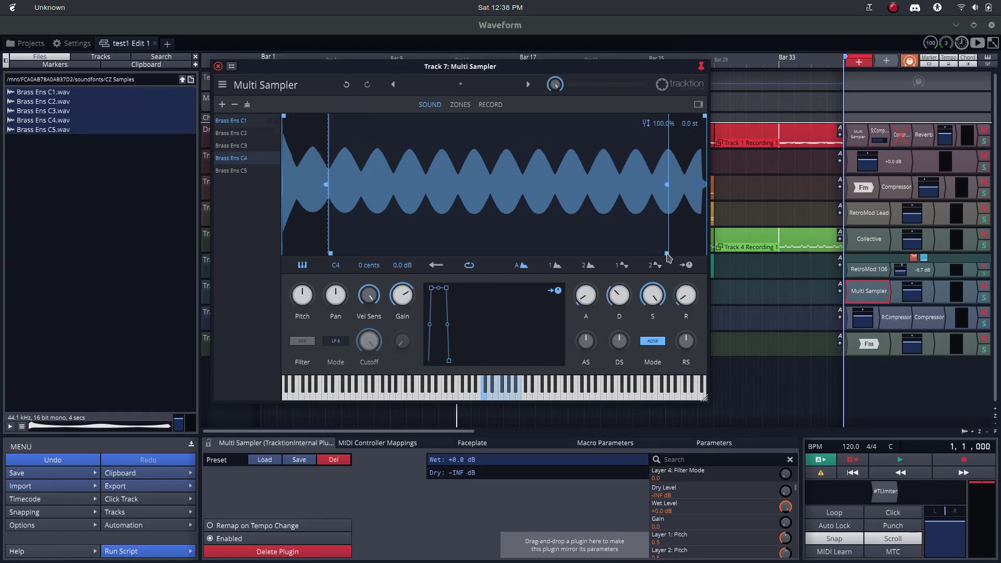
{"action": "left_click_drag", "start_coordinate": [668, 256], "coordinate": [654, 254]}
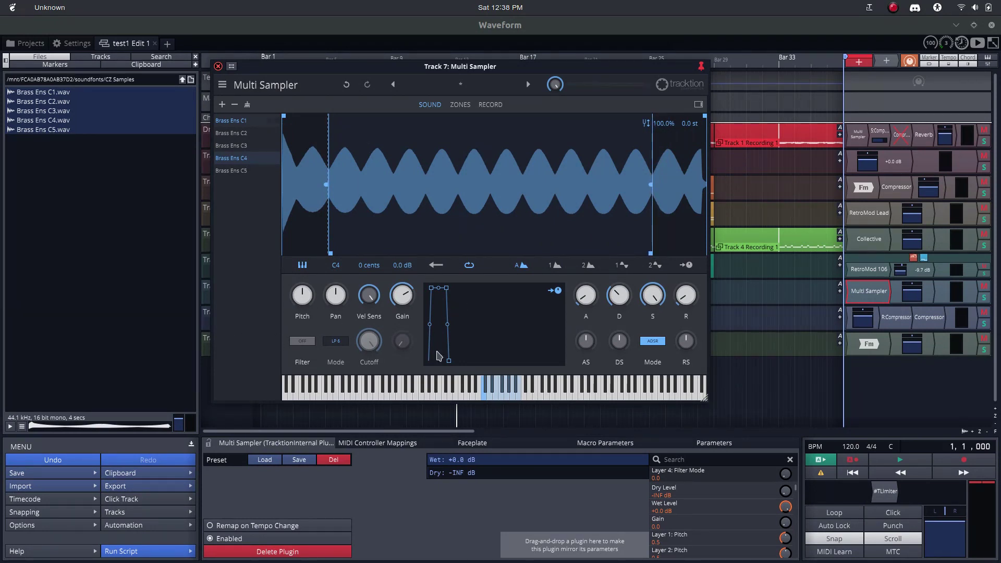
{"action": "left_click", "coordinate": [487, 400]}
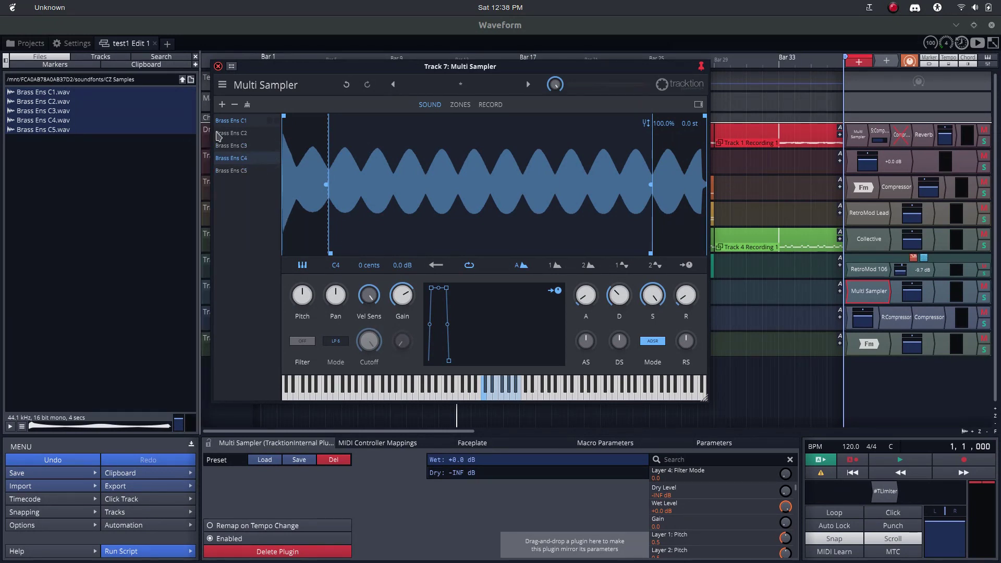
Loop the Brass Ens C2 layer between the first and last troughs of its waveform, and audition it
{"action": "left_click", "coordinate": [236, 135]}
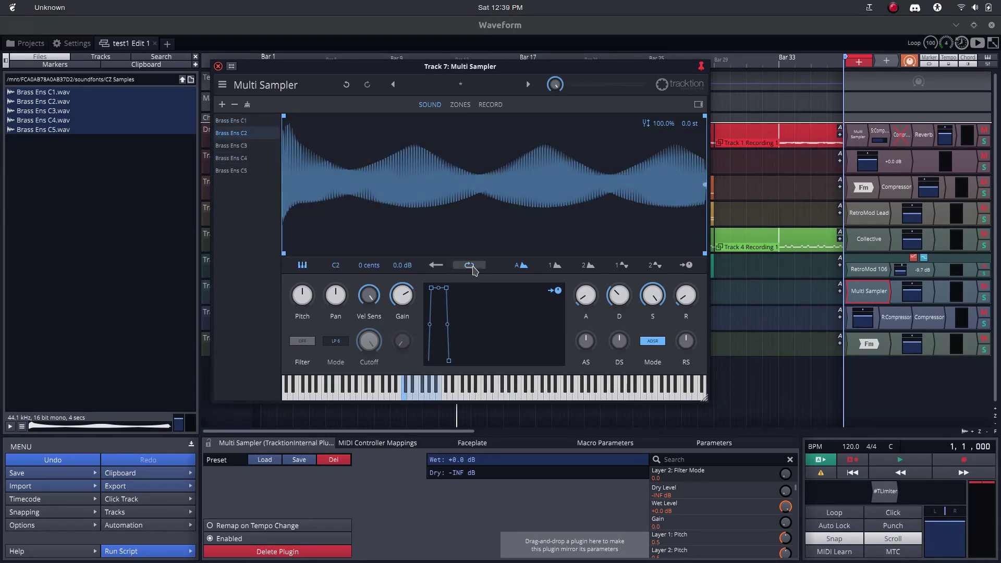
{"action": "left_click_drag", "start_coordinate": [285, 256], "coordinate": [350, 260]}
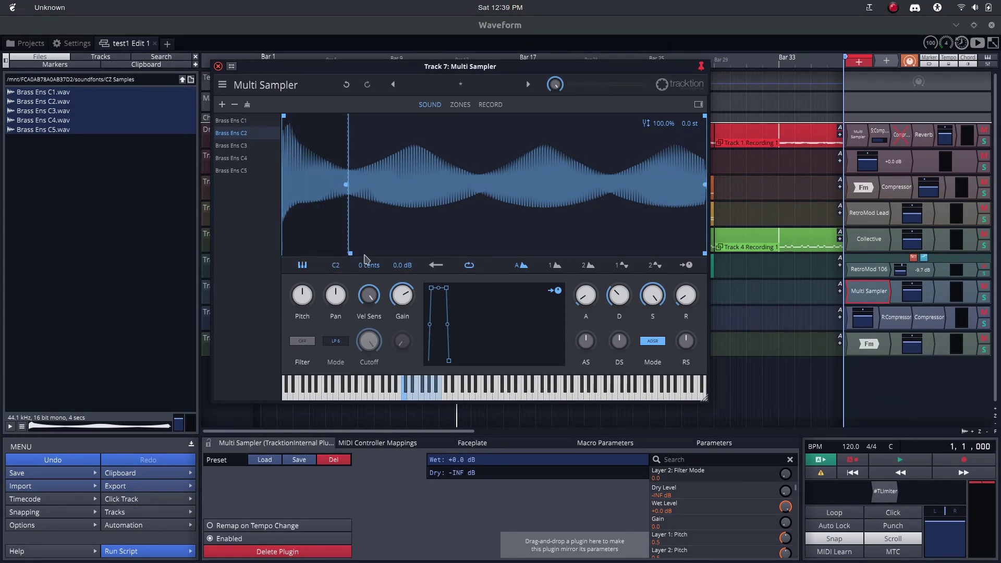
{"action": "left_click_drag", "start_coordinate": [705, 253], "coordinate": [613, 252]}
{"action": "left_click", "coordinate": [432, 400]}
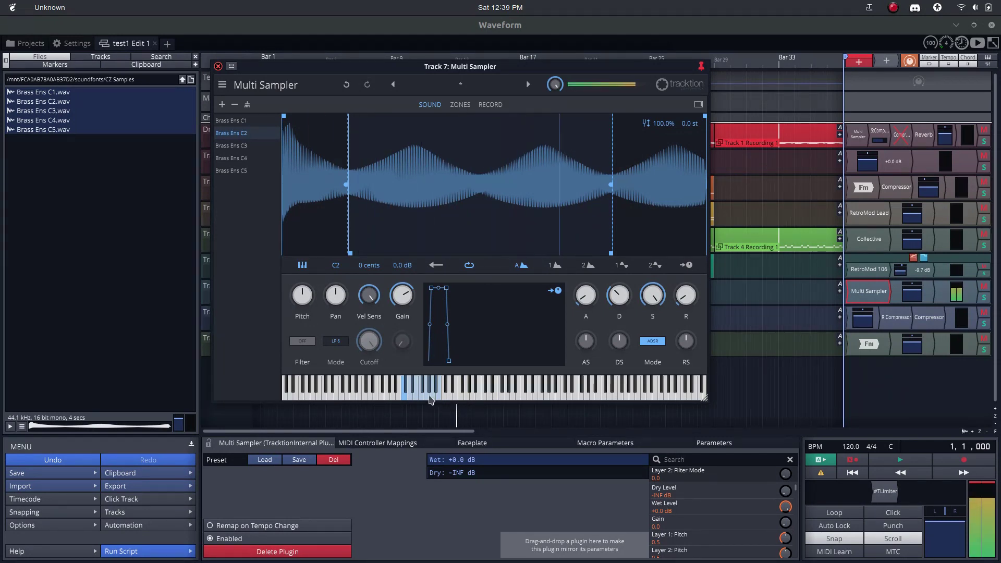
Loop the Brass Ens C1 layer between the two troughs of its waveform, and audition the C1 and C2 layers
{"action": "left_click", "coordinate": [235, 146]}
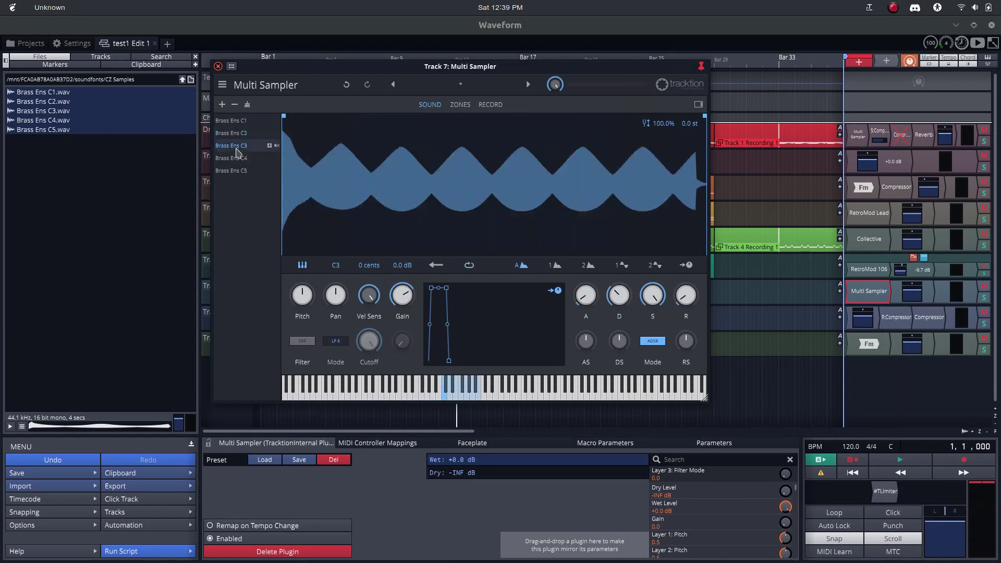
{"action": "left_click", "coordinate": [240, 122]}
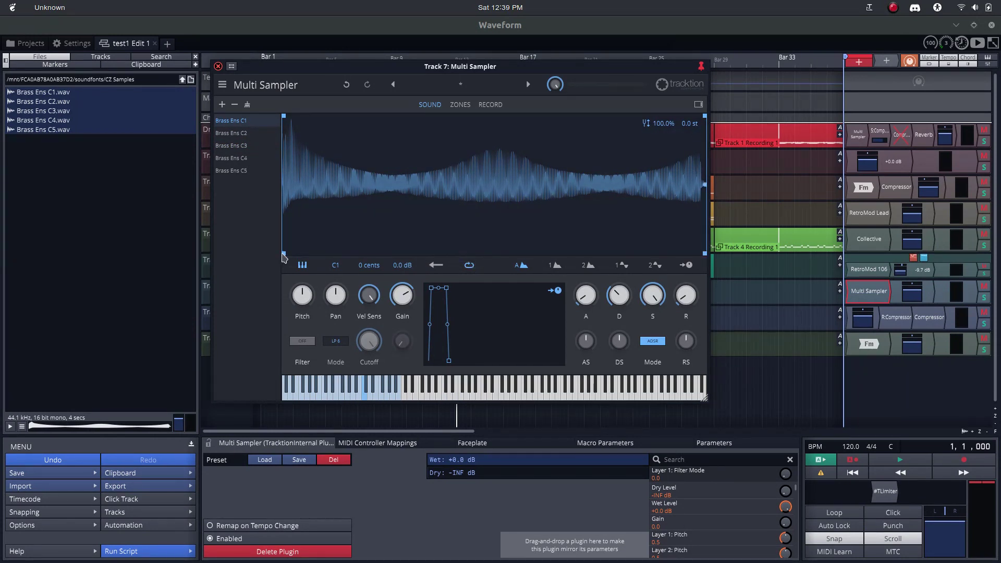
{"action": "left_click_drag", "start_coordinate": [285, 256], "coordinate": [395, 257]}
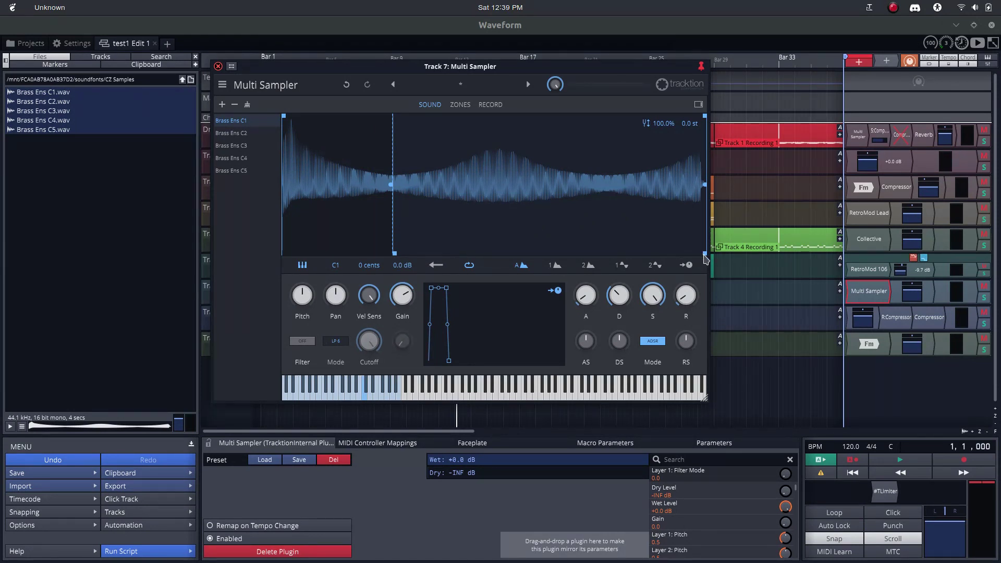
{"action": "left_click_drag", "start_coordinate": [704, 256], "coordinate": [613, 248]}
{"action": "left_click", "coordinate": [383, 395]}
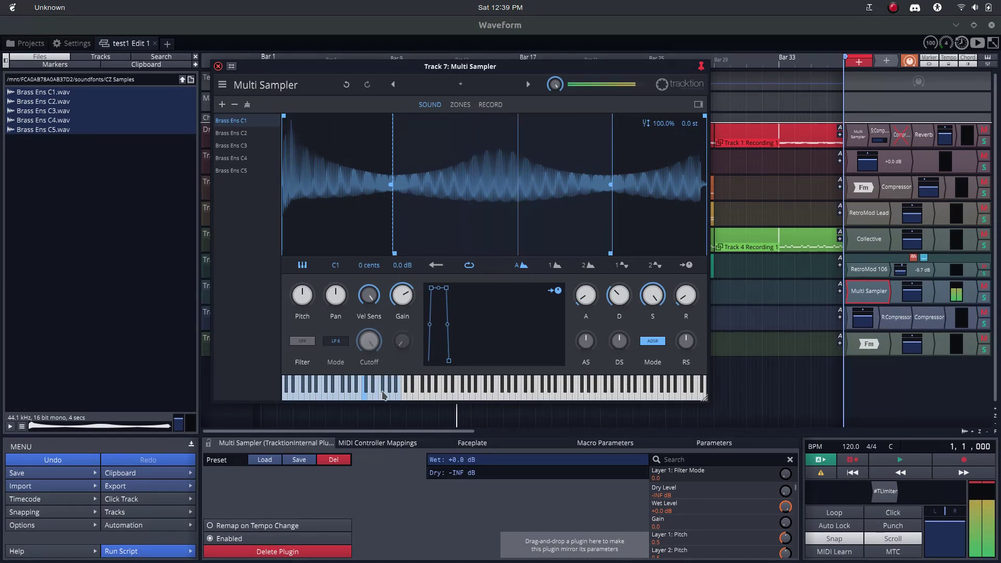
{"action": "left_click", "coordinate": [254, 134]}
{"action": "left_click", "coordinate": [413, 396]}
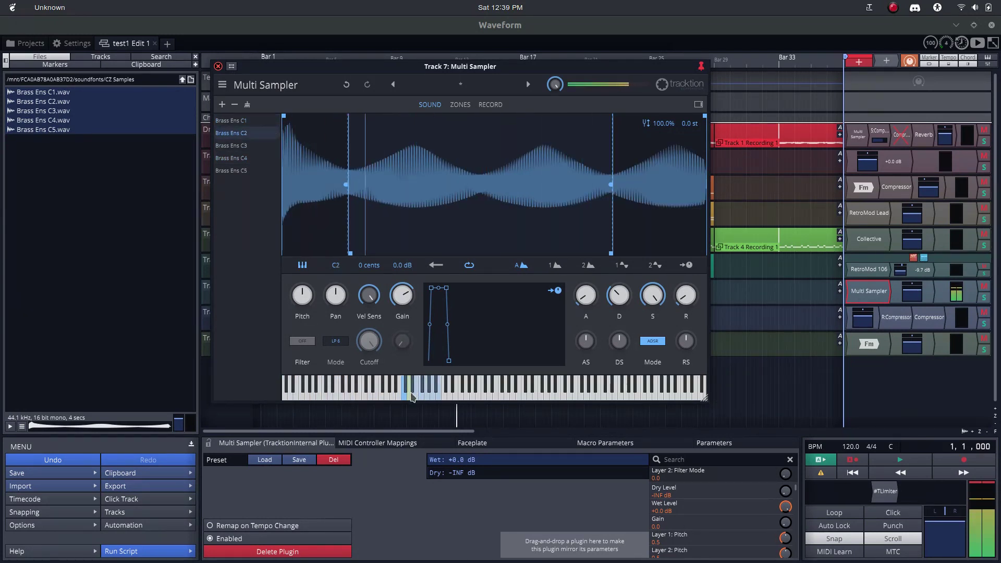
Loop the Brass Ens C3 layer from its first rounded waveform peak to the fifth peak, and audition it
{"action": "left_click", "coordinate": [231, 146]}
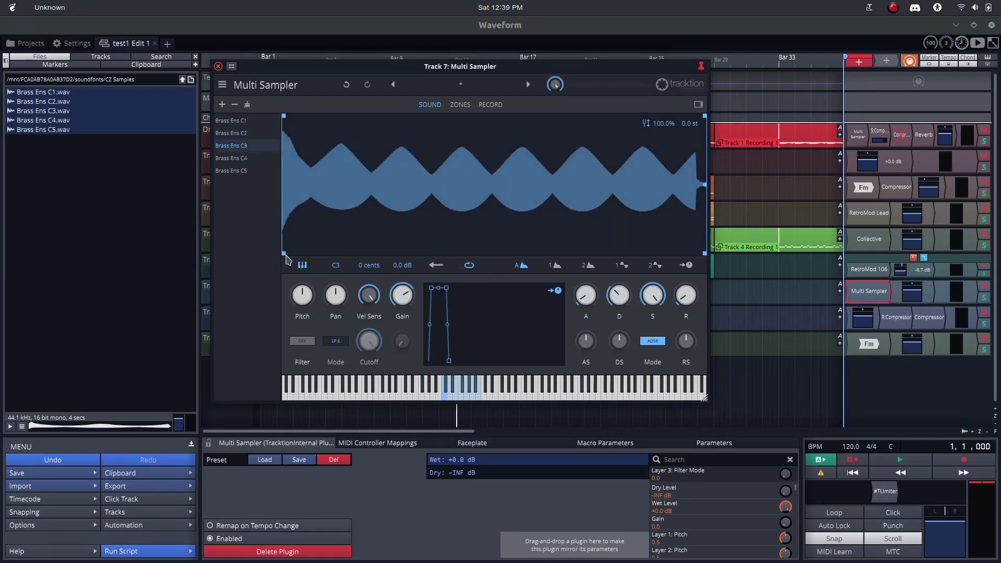
{"action": "left_click_drag", "start_coordinate": [284, 254], "coordinate": [341, 254]}
{"action": "mouse_move", "coordinate": [705, 254]}
{"action": "left_mouse_down"}
{"action": "mouse_move", "coordinate": [543, 250]}
{"action": "mouse_move", "coordinate": [583, 253]}
{"action": "left_mouse_up"}
{"action": "left_click", "coordinate": [447, 394]}
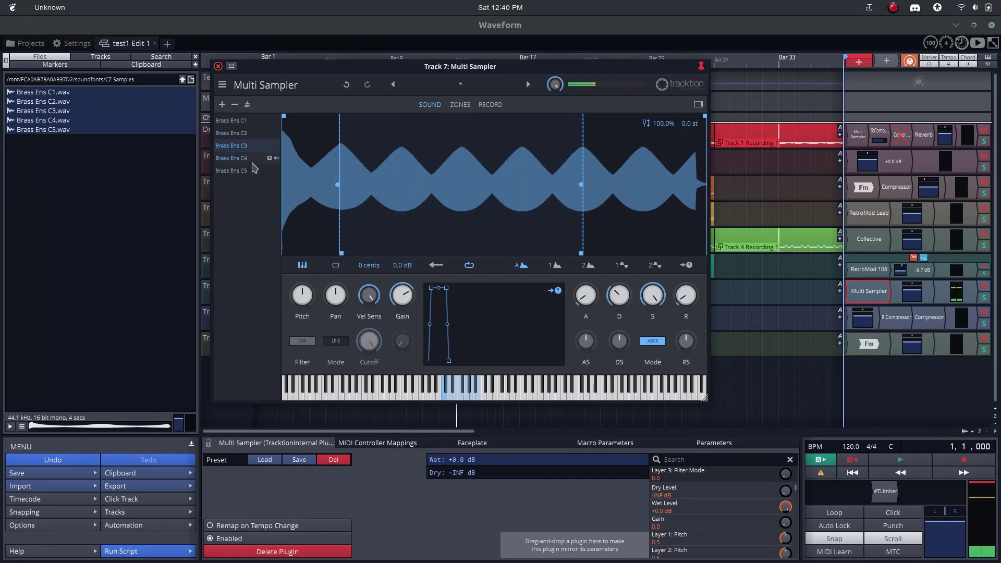
Check the loops of the Brass Ens C4 and C5 layers and audition notes across the key zones
{"action": "left_click", "coordinate": [231, 158]}
{"action": "left_click", "coordinate": [234, 172]}
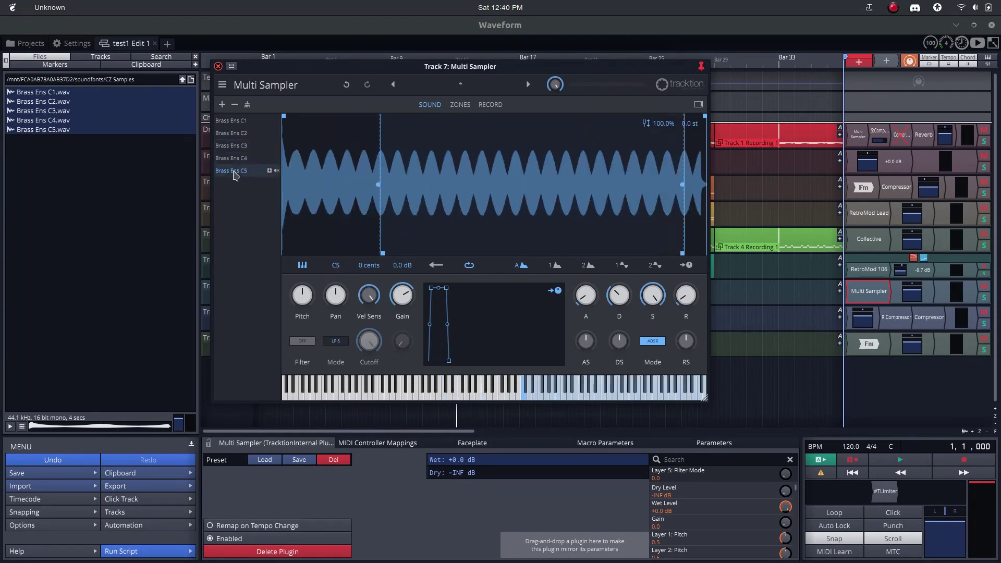
{"action": "left_click", "coordinate": [429, 391]}
{"action": "left_click", "coordinate": [494, 396]}
{"action": "left_click_drag", "start_coordinate": [405, 67], "coordinate": [438, 103]}
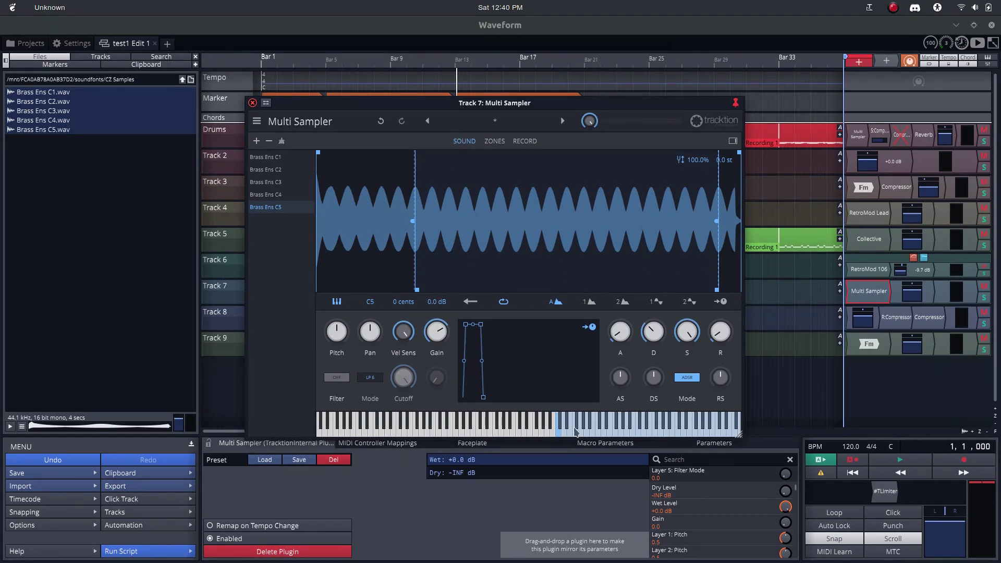
{"action": "left_click", "coordinate": [575, 431]}
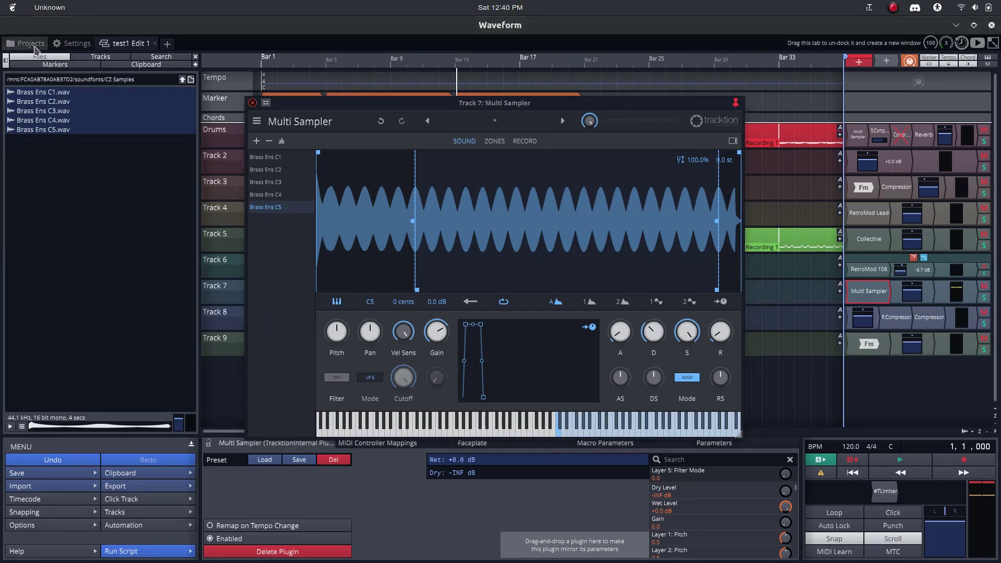
Go to the project overview and open test1 Edit 1 from the test1 project
{"action": "left_click", "coordinate": [35, 48]}
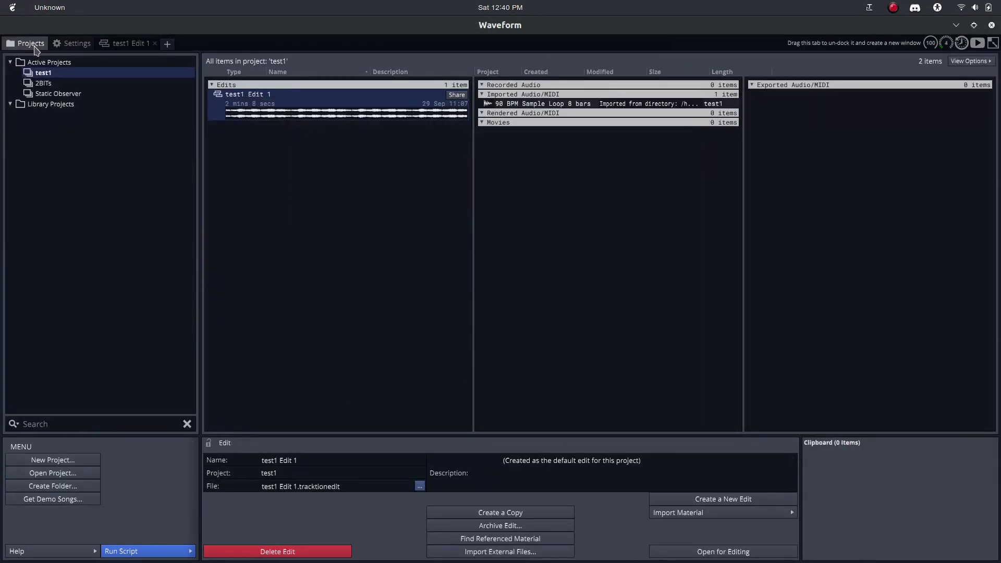
{"action": "double_click", "coordinate": [297, 93]}
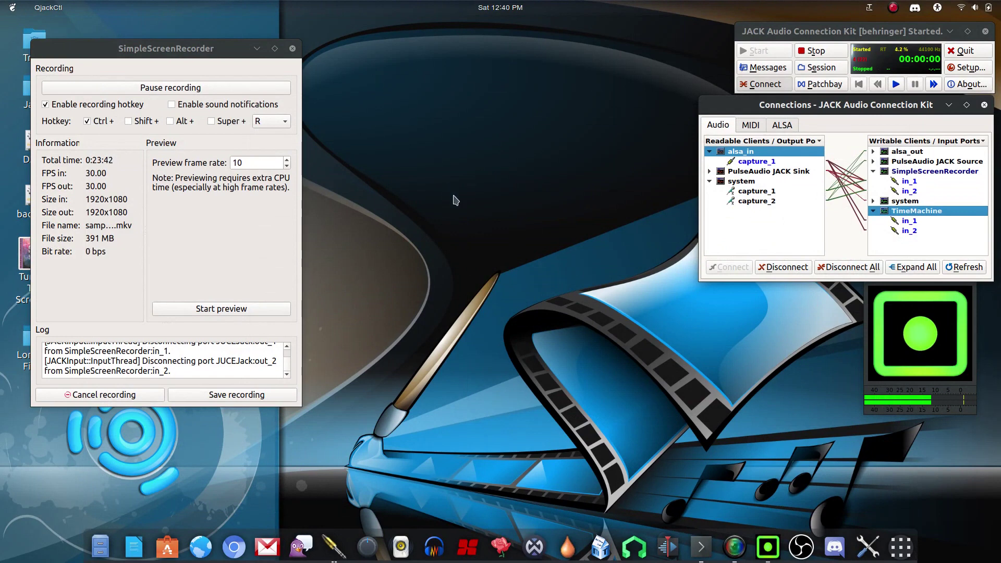
Launch MilkyTracker and reposition its window higher on the desktop
{"action": "left_click", "coordinate": [605, 551]}
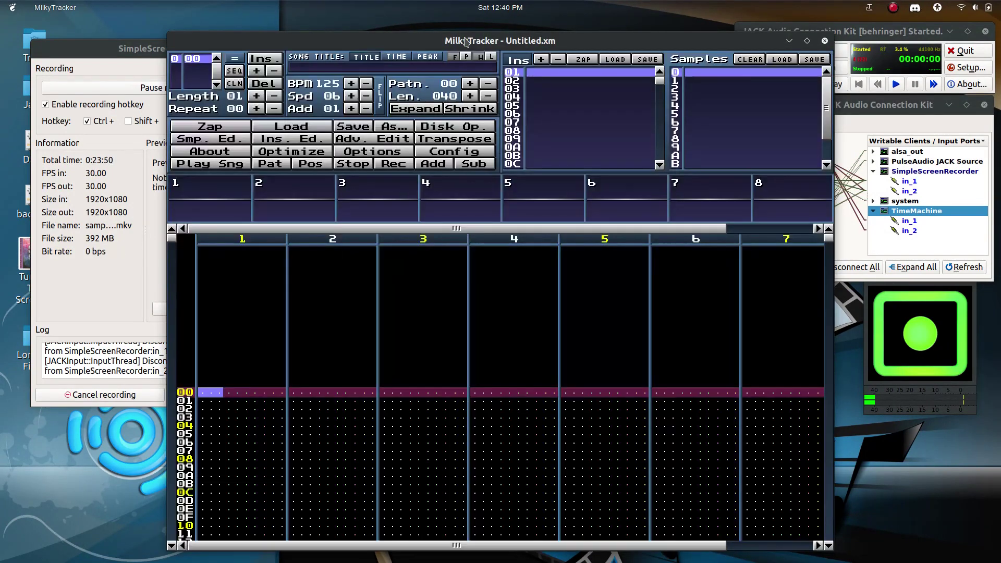
{"action": "left_click_drag", "start_coordinate": [466, 42], "coordinate": [451, 26]}
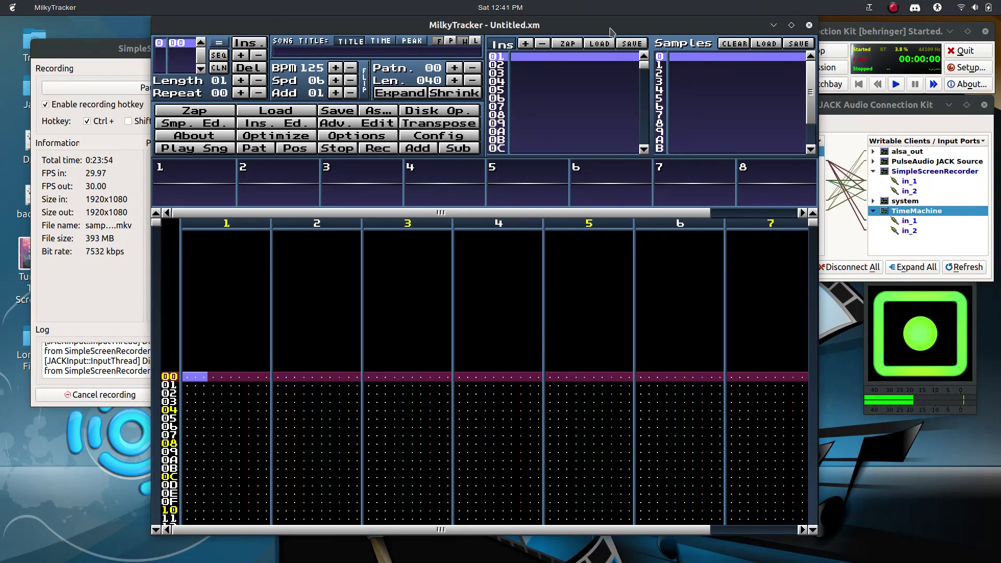
{"action": "mouse_move", "coordinate": [607, 28]}
{"action": "left_mouse_down"}
{"action": "mouse_move", "coordinate": [487, 52]}
{"action": "mouse_move", "coordinate": [584, 44]}
{"action": "mouse_move", "coordinate": [519, 24]}
{"action": "mouse_move", "coordinate": [504, 27]}
{"action": "mouse_move", "coordinate": [572, 30]}
{"action": "mouse_move", "coordinate": [527, 37]}
{"action": "mouse_move", "coordinate": [605, 34]}
{"action": "left_mouse_up"}
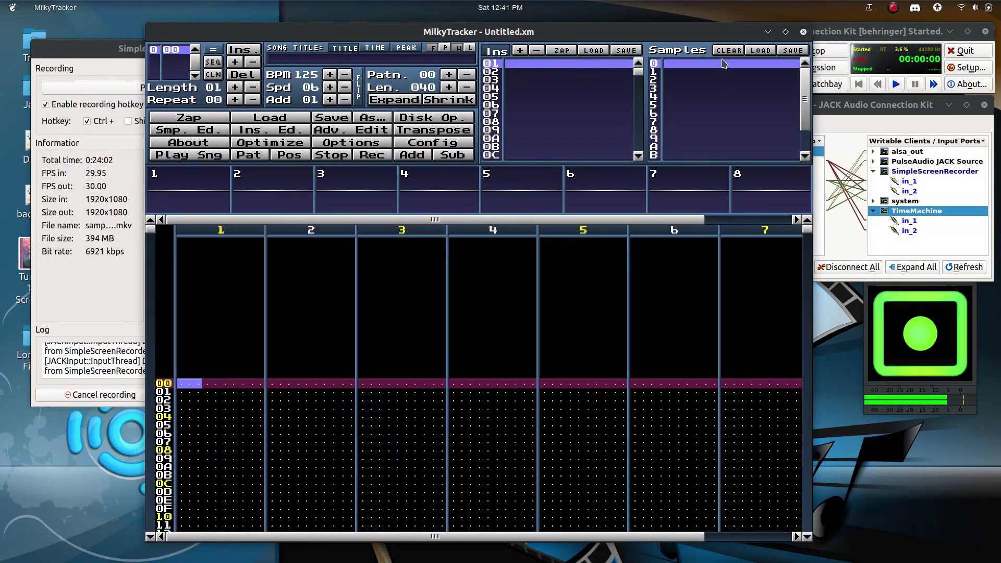
Start loading a sample into MilkyTracker's first sample slot and browse up to the file system's root directory
{"action": "left_click", "coordinate": [763, 50]}
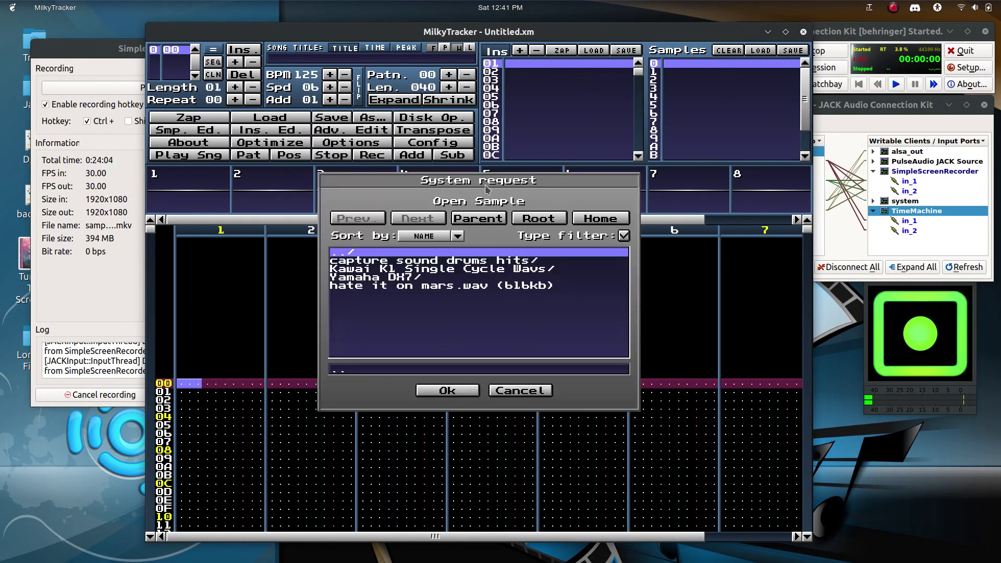
{"action": "left_click", "coordinate": [489, 220]}
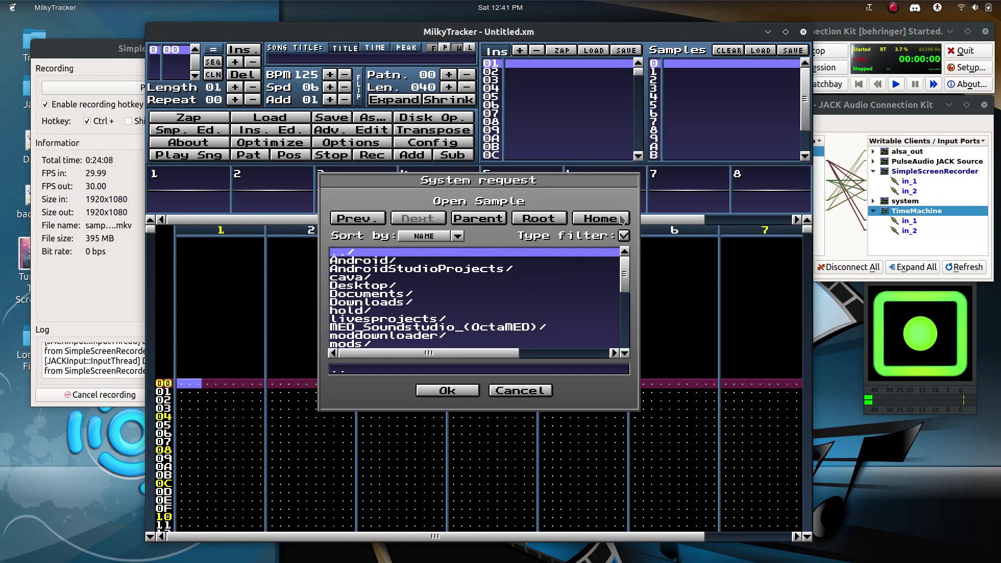
{"action": "mouse_move", "coordinate": [624, 290]}
{"action": "left_mouse_down"}
{"action": "mouse_move", "coordinate": [625, 349]}
{"action": "mouse_move", "coordinate": [615, 279]}
{"action": "left_mouse_up"}
{"action": "left_click", "coordinate": [461, 219]}
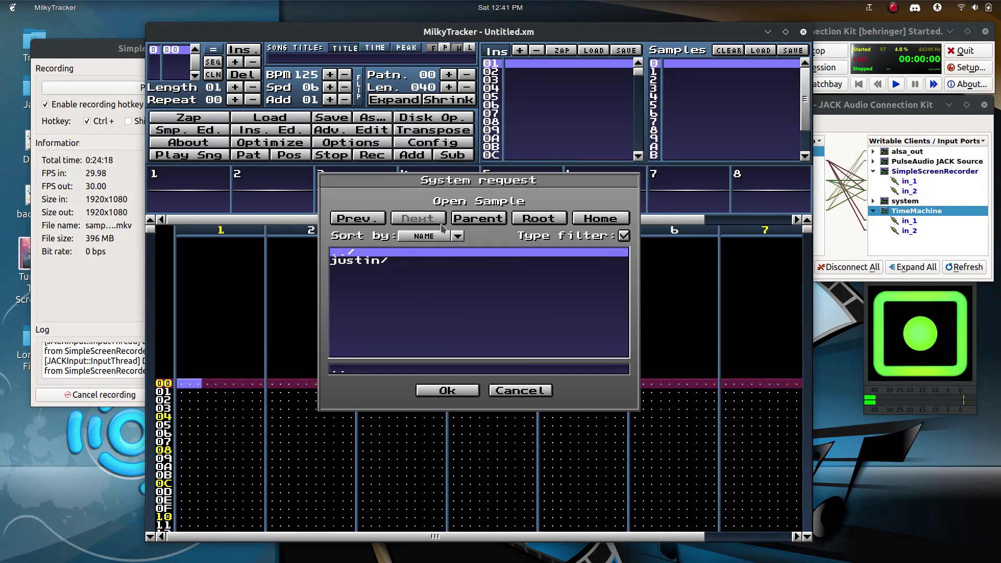
{"action": "left_click", "coordinate": [468, 221]}
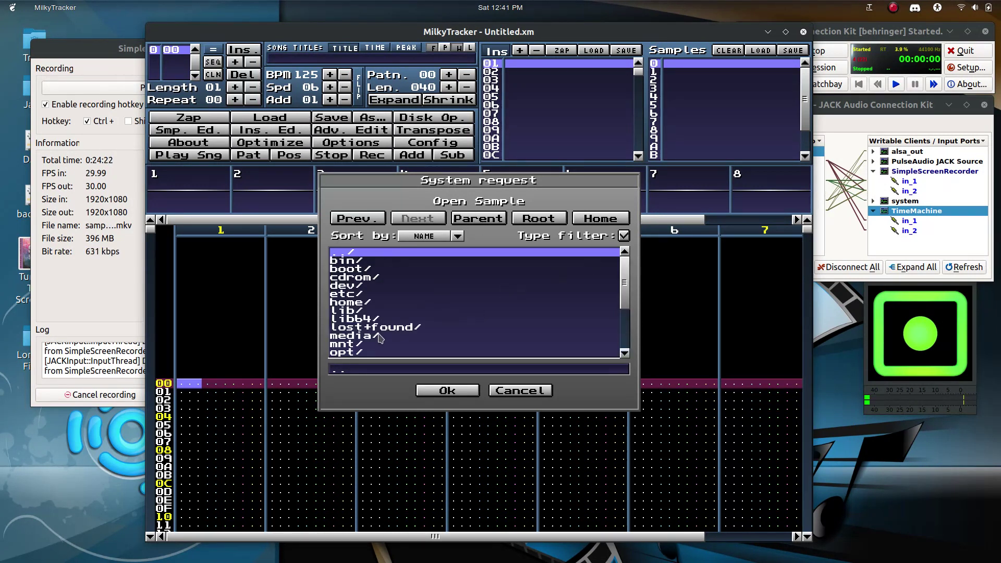
{"action": "double_click", "coordinate": [360, 336]}
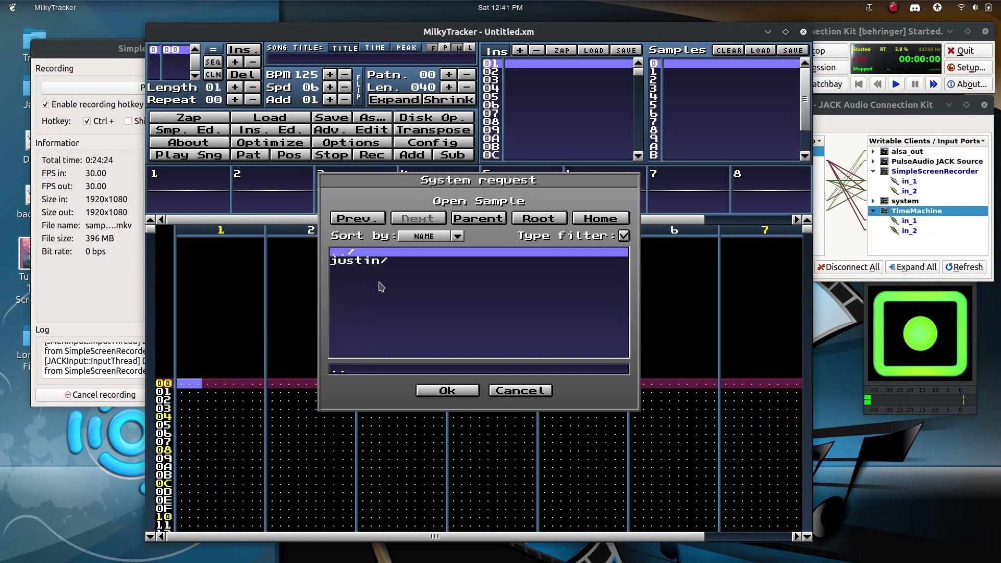
{"action": "double_click", "coordinate": [365, 262]}
{"action": "double_click", "coordinate": [362, 253]}
{"action": "double_click", "coordinate": [362, 253]}
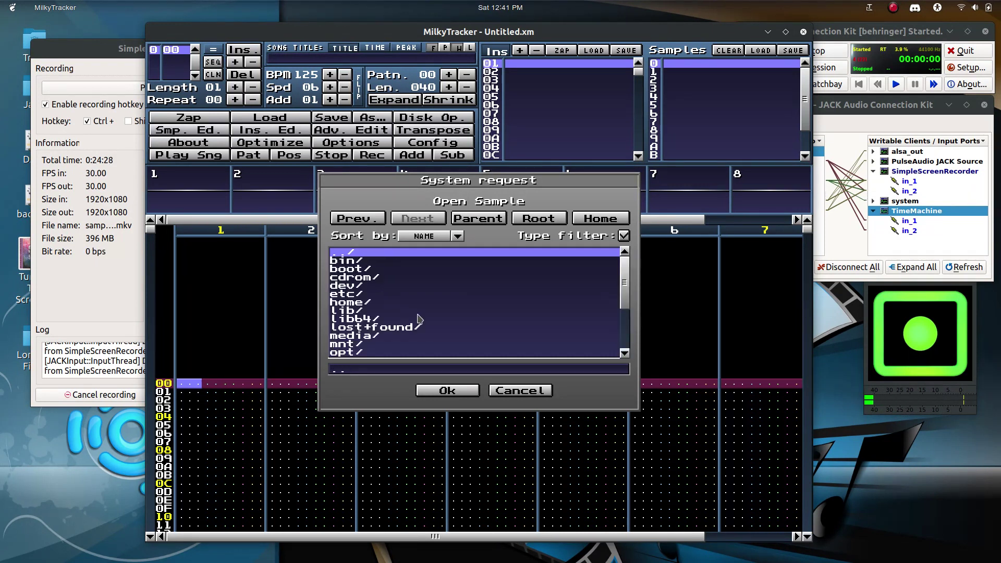
Load Brass Ens C2.wav from the CZ Samples folder inside soundfonts on the drive mounted under mnt
{"action": "double_click", "coordinate": [362, 345]}
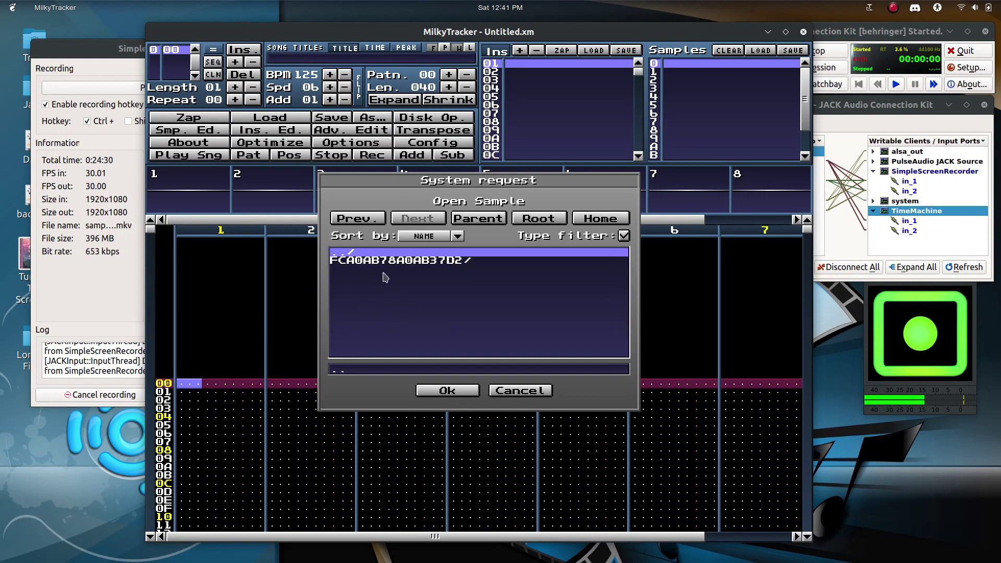
{"action": "double_click", "coordinate": [390, 265]}
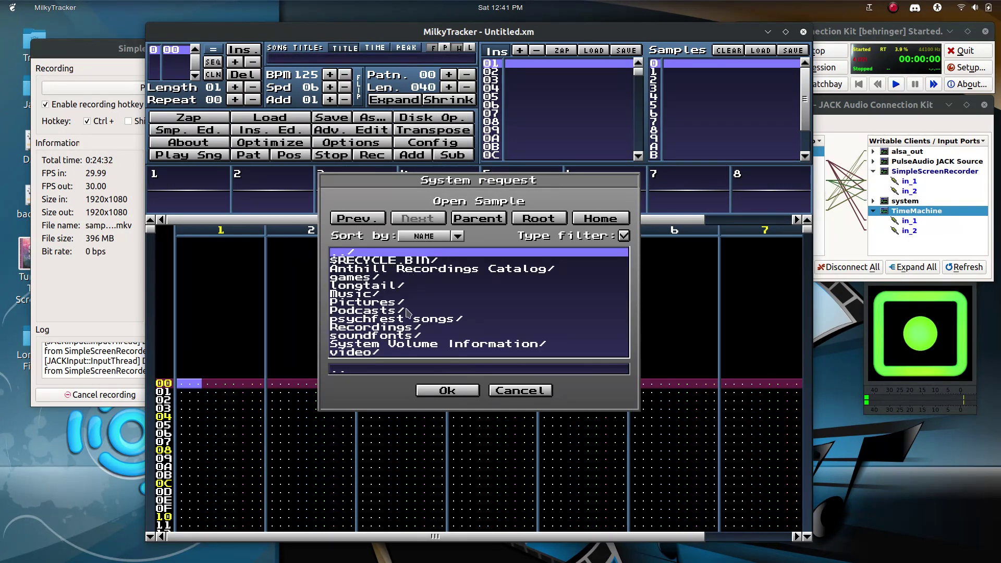
{"action": "double_click", "coordinate": [384, 338]}
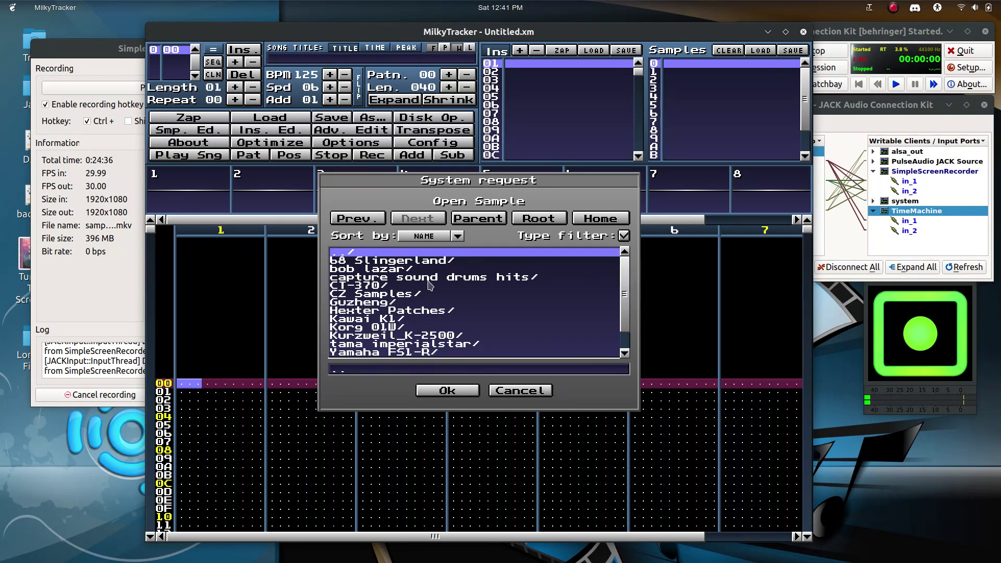
{"action": "double_click", "coordinate": [387, 297]}
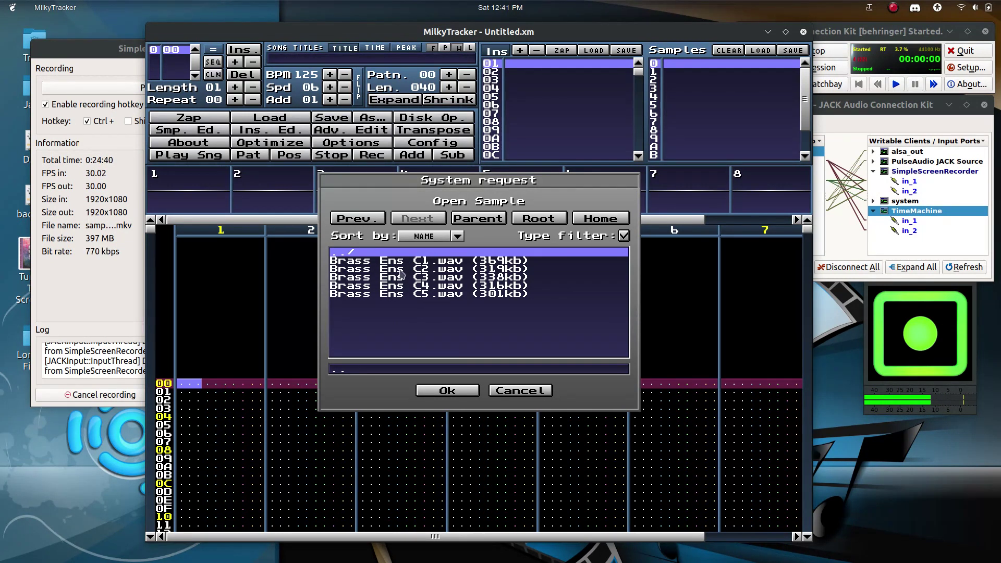
{"action": "left_click", "coordinate": [366, 272]}
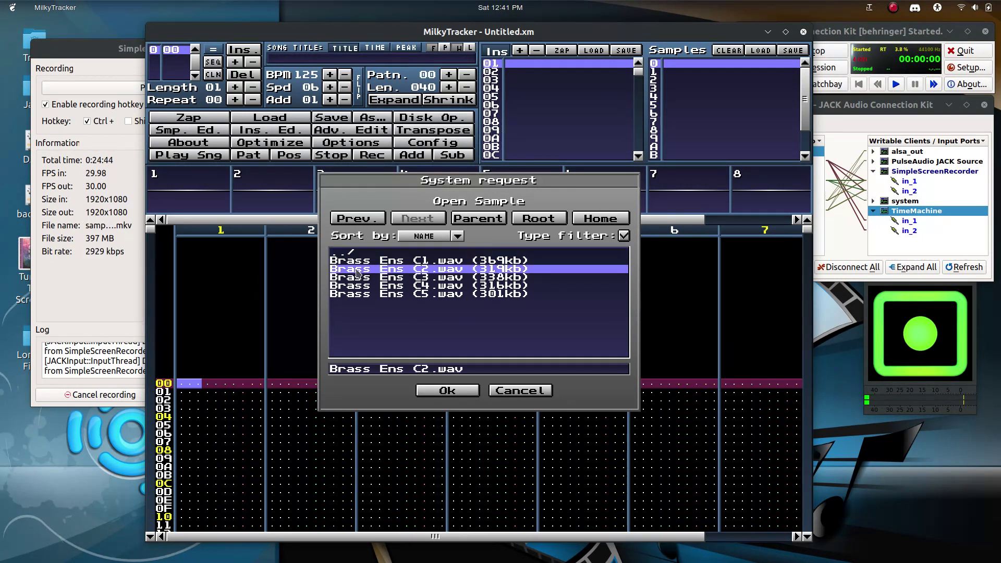
{"action": "left_click", "coordinate": [448, 391]}
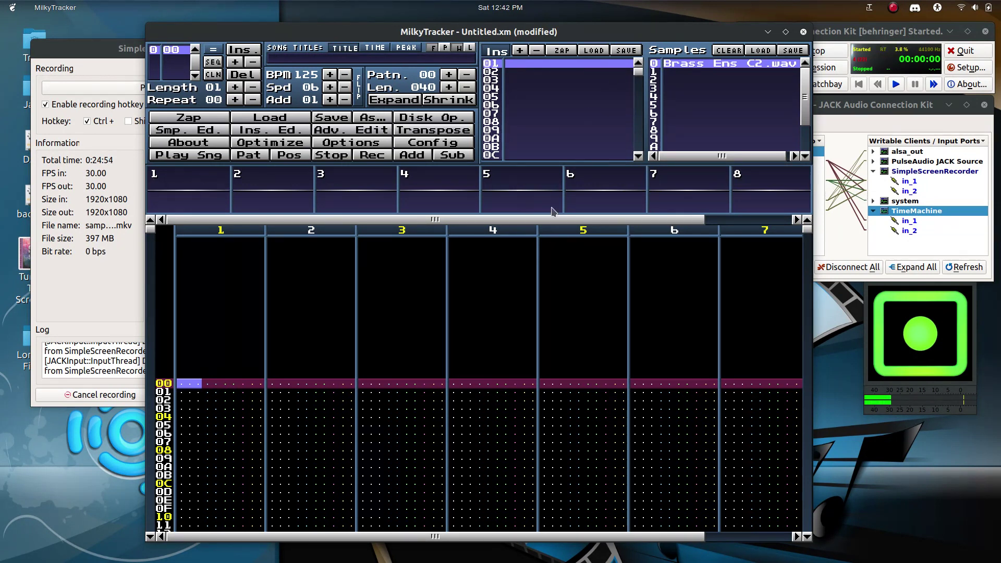
Connect the Milkytracker output to alsa_out and SimpleScreenRecorder in the JACK audio connections
{"action": "left_click", "coordinate": [850, 104]}
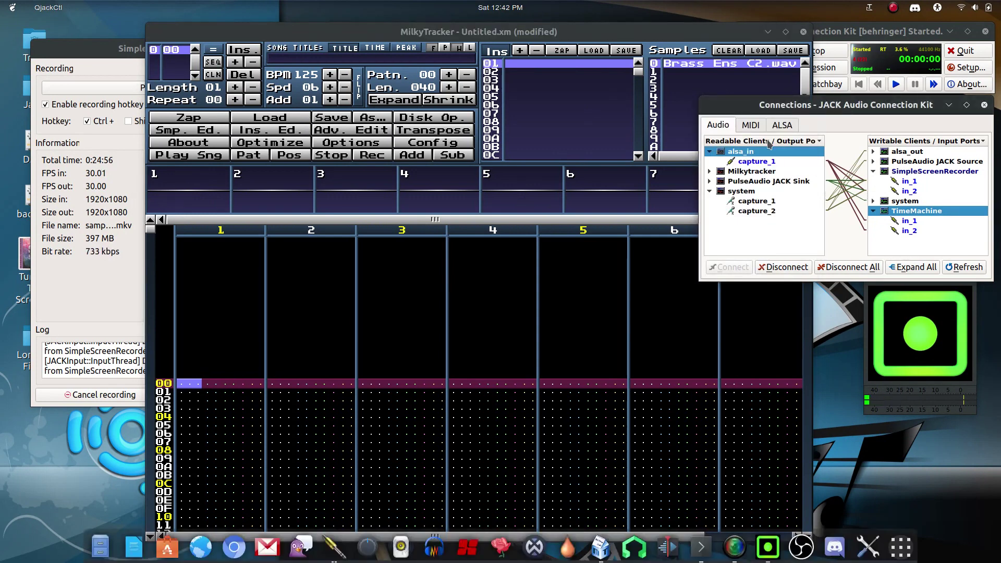
{"action": "left_click", "coordinate": [756, 173]}
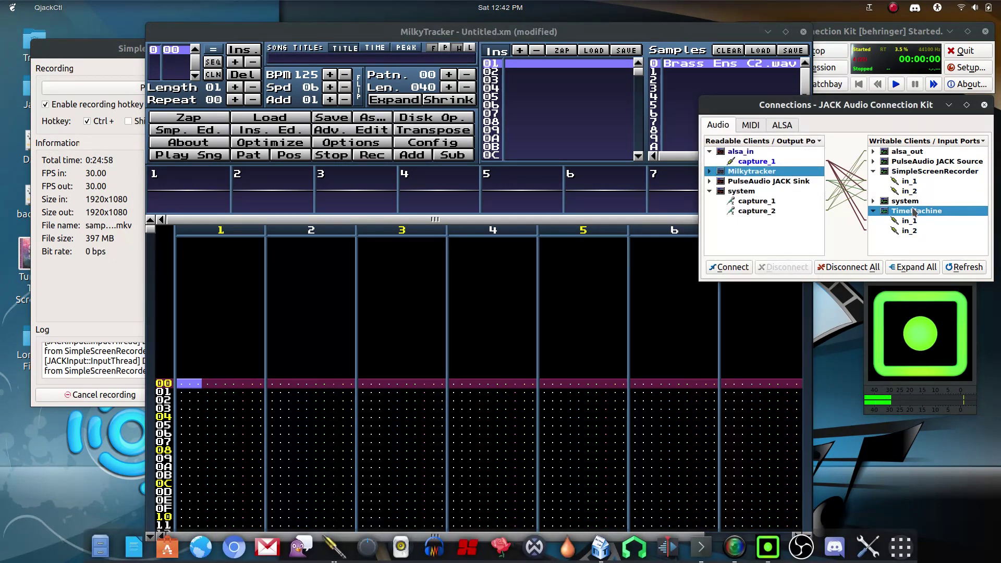
{"action": "left_click", "coordinate": [905, 152]}
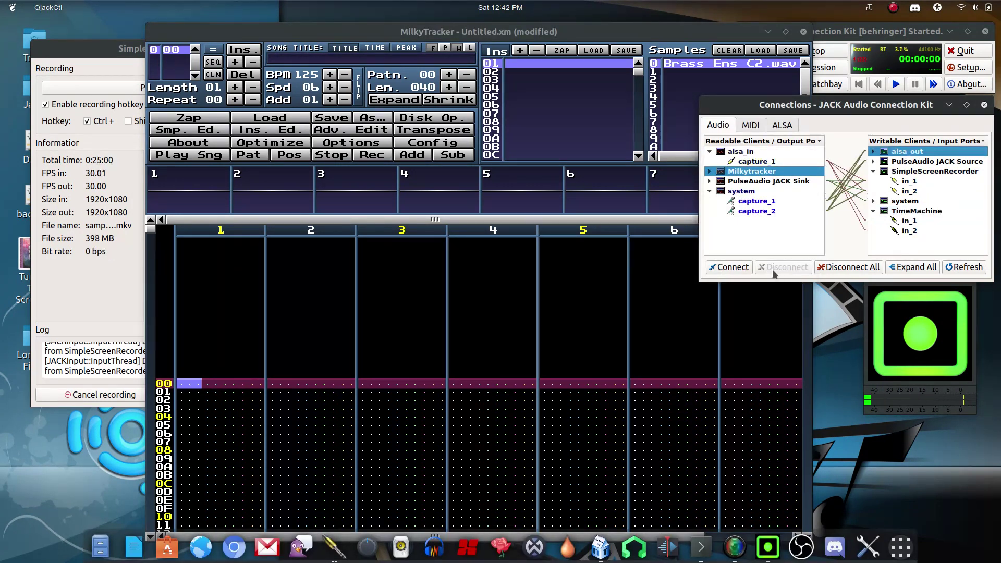
{"action": "left_click", "coordinate": [738, 270]}
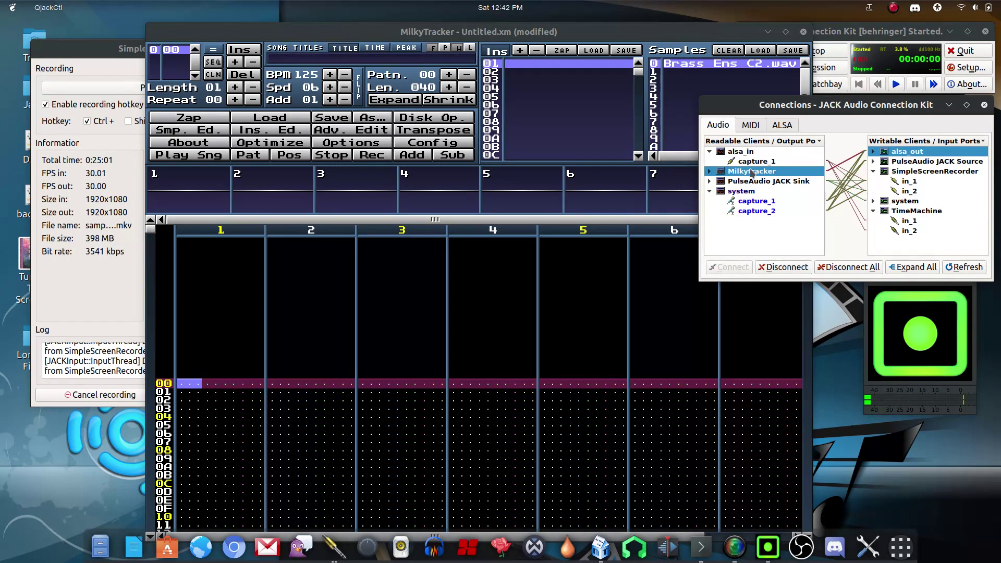
{"action": "left_click", "coordinate": [929, 173]}
{"action": "left_click", "coordinate": [738, 268]}
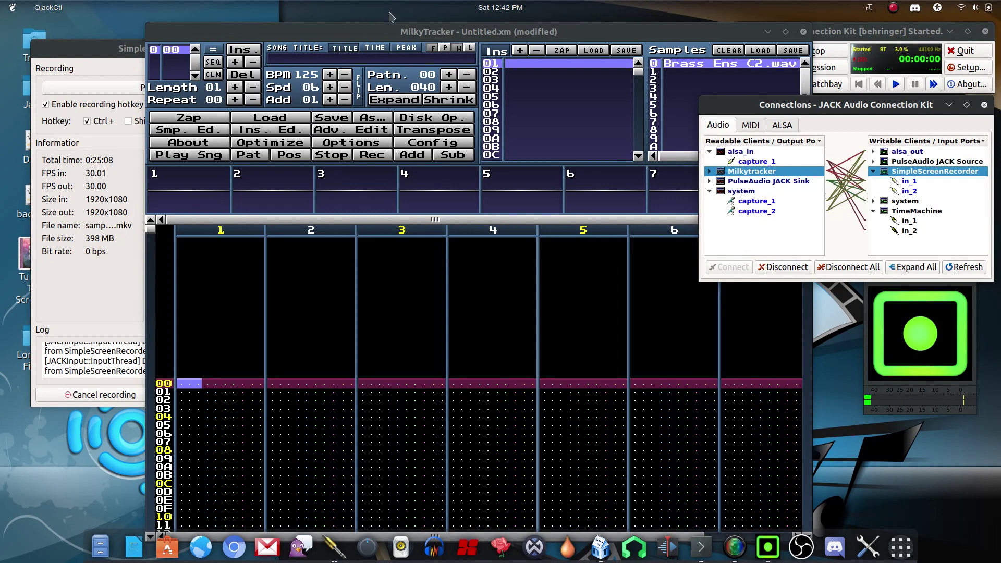
Return to MilkyTracker, audition Brass Ens C2.wav and open it in the sample editor
{"action": "left_click", "coordinate": [382, 33]}
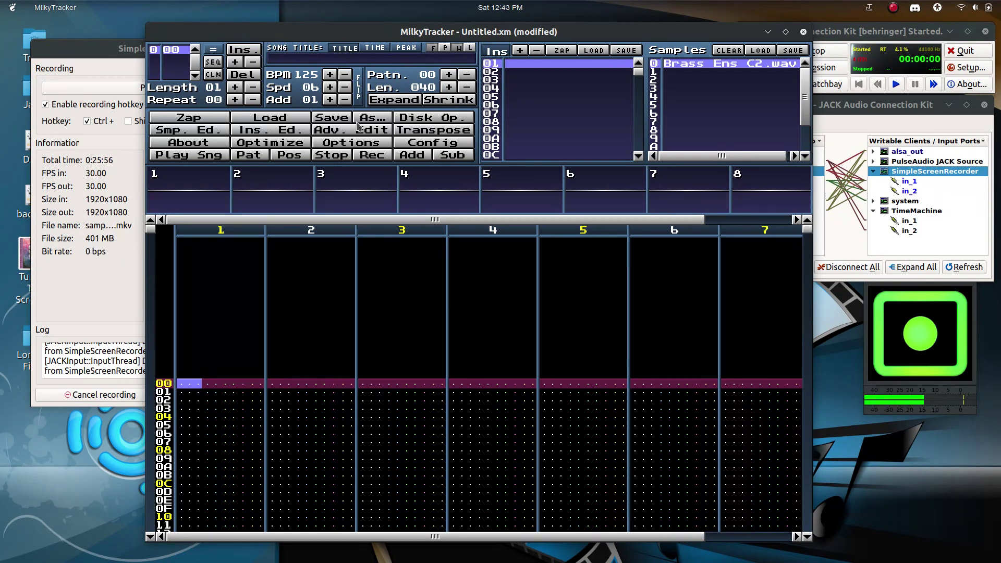
{"action": "key", "text": "q"}
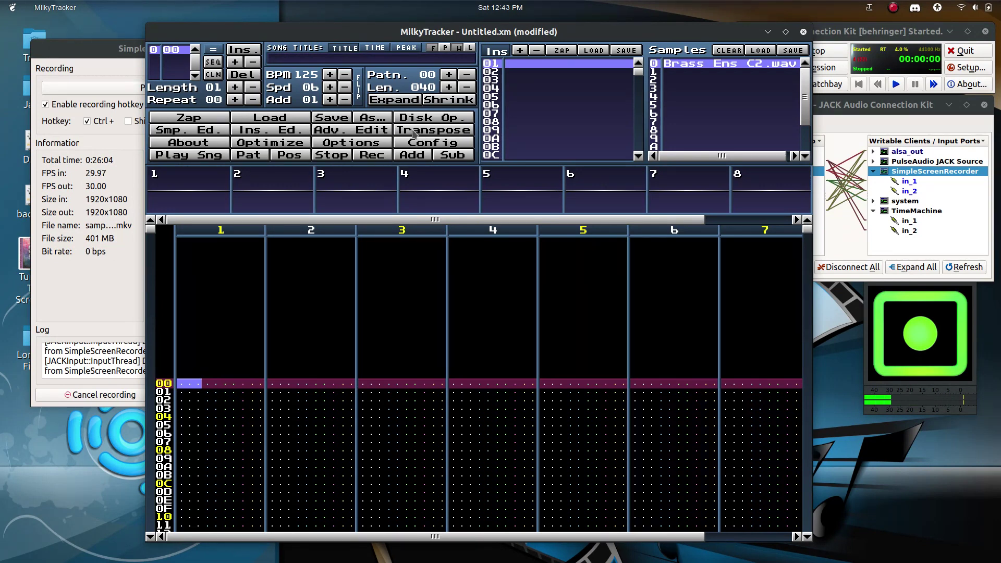
{"action": "left_click", "coordinate": [177, 135]}
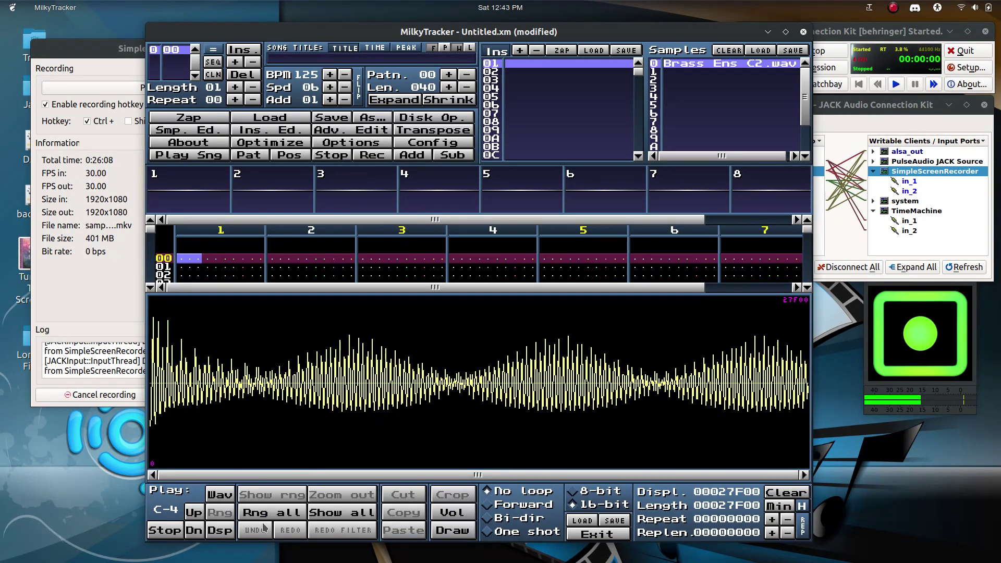
Try a bi-directional loop on Brass Ens C2.wav, running from the waveform's first trough to its last trough
{"action": "left_click", "coordinate": [487, 505]}
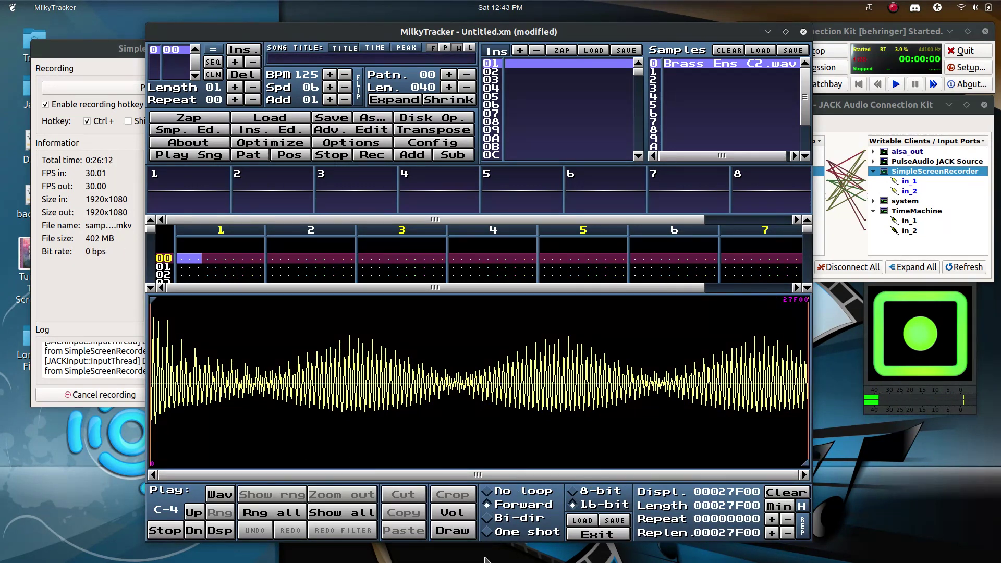
{"action": "left_click", "coordinate": [488, 519]}
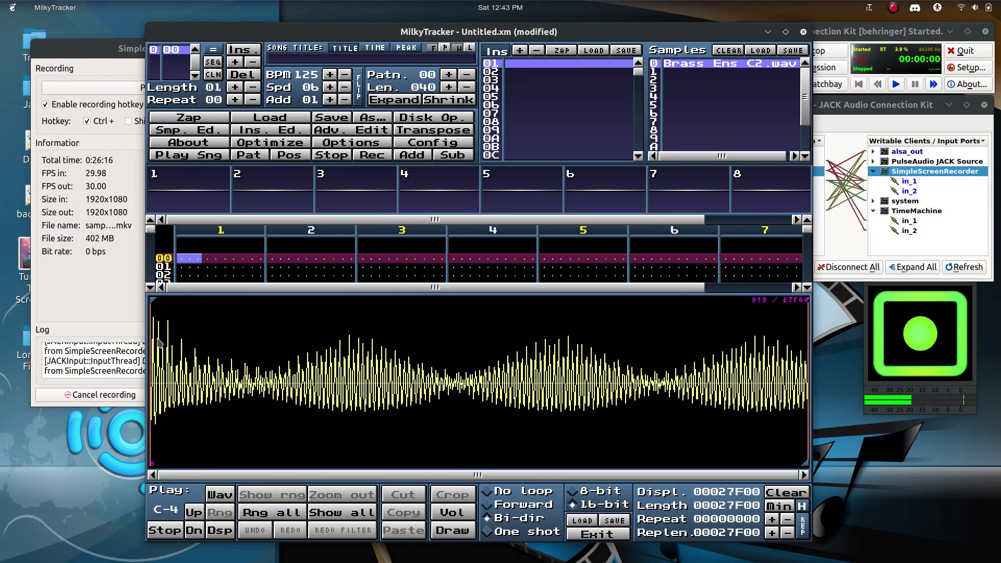
{"action": "left_click_drag", "start_coordinate": [152, 301], "coordinate": [236, 303]}
{"action": "left_click_drag", "start_coordinate": [268, 311], "coordinate": [265, 311]}
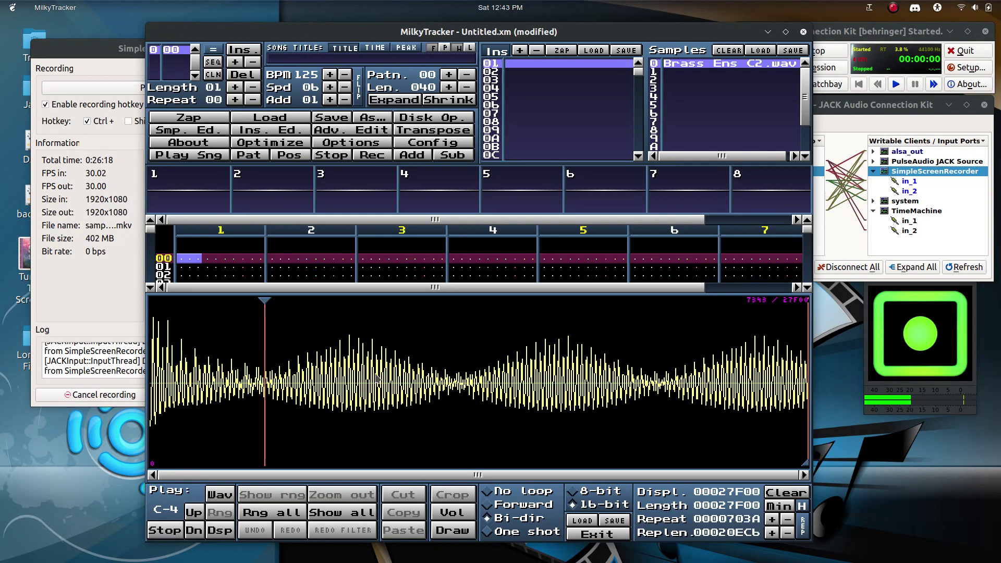
{"action": "left_click_drag", "start_coordinate": [788, 463], "coordinate": [663, 459]}
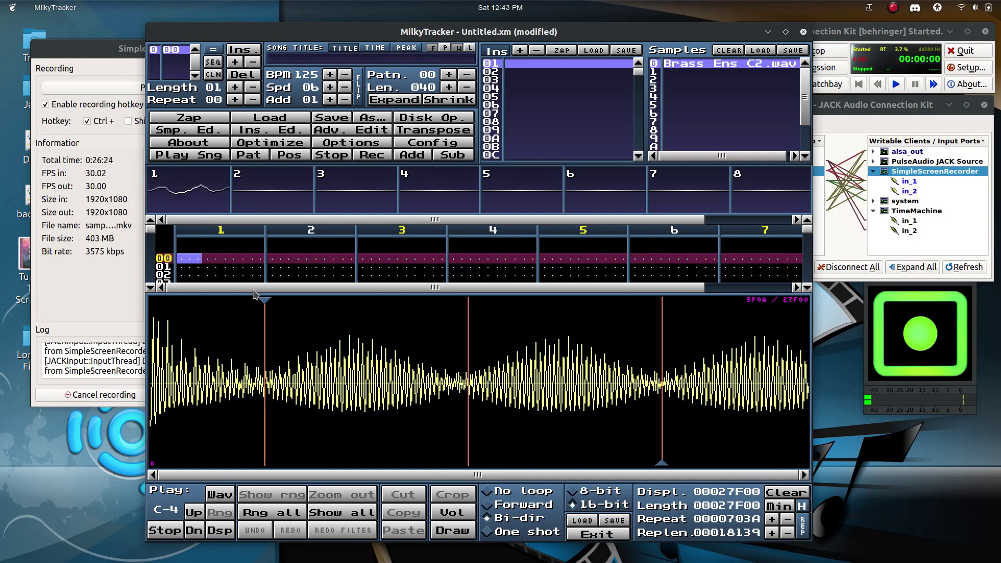
Make the sample's loop Forward, running from the first rounded peak of the waveform to its last rounded peak, and audition it
{"action": "left_click", "coordinate": [490, 505]}
{"action": "key", "text": "z"}
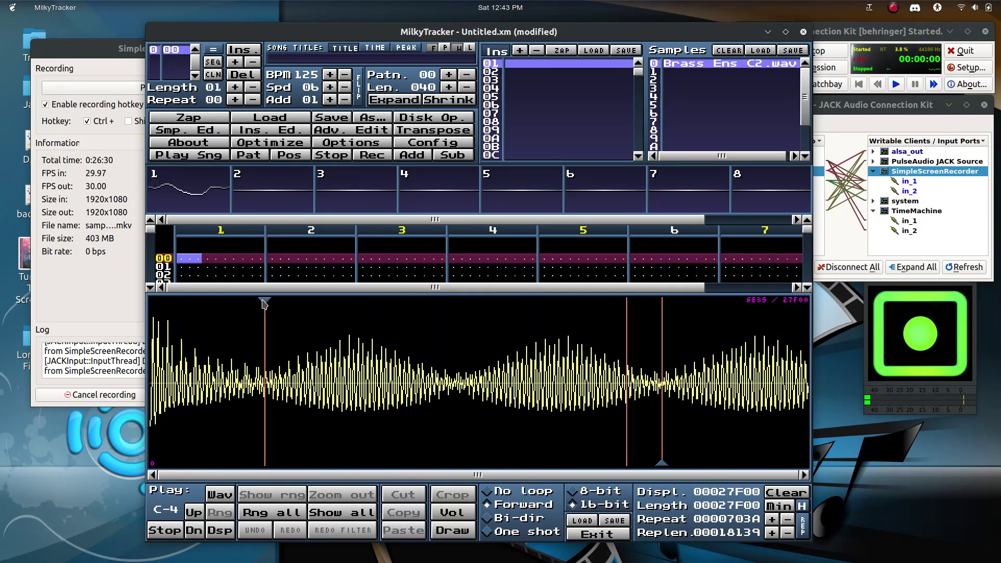
{"action": "left_click_drag", "start_coordinate": [264, 314], "coordinate": [181, 313]}
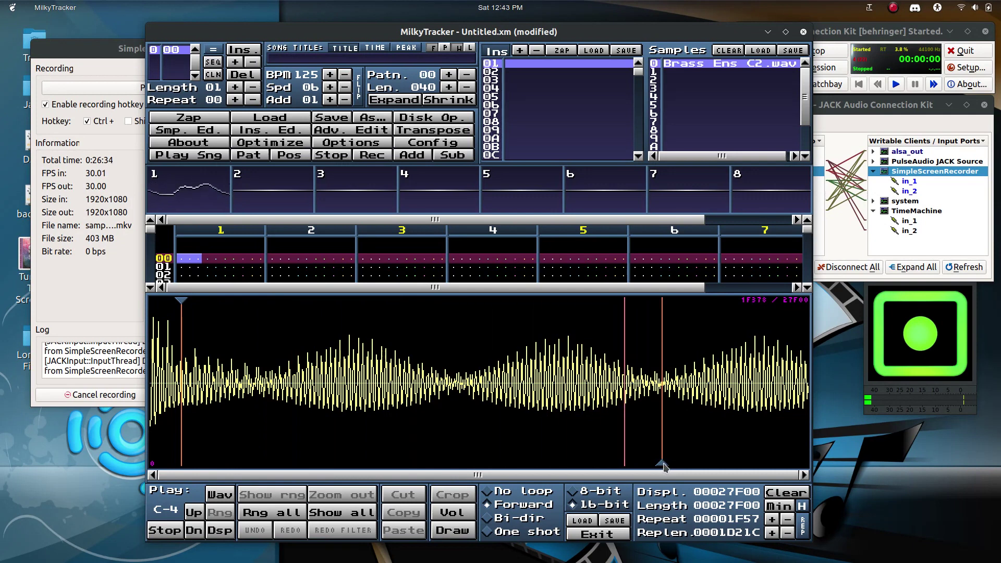
{"action": "left_click_drag", "start_coordinate": [183, 307], "coordinate": [350, 306]}
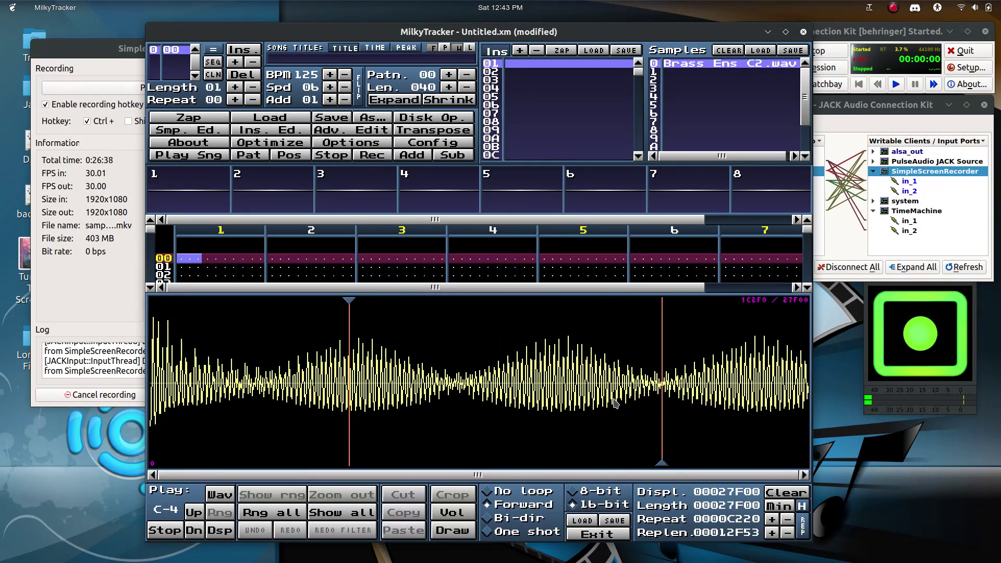
{"action": "left_click_drag", "start_coordinate": [662, 467], "coordinate": [764, 470]}
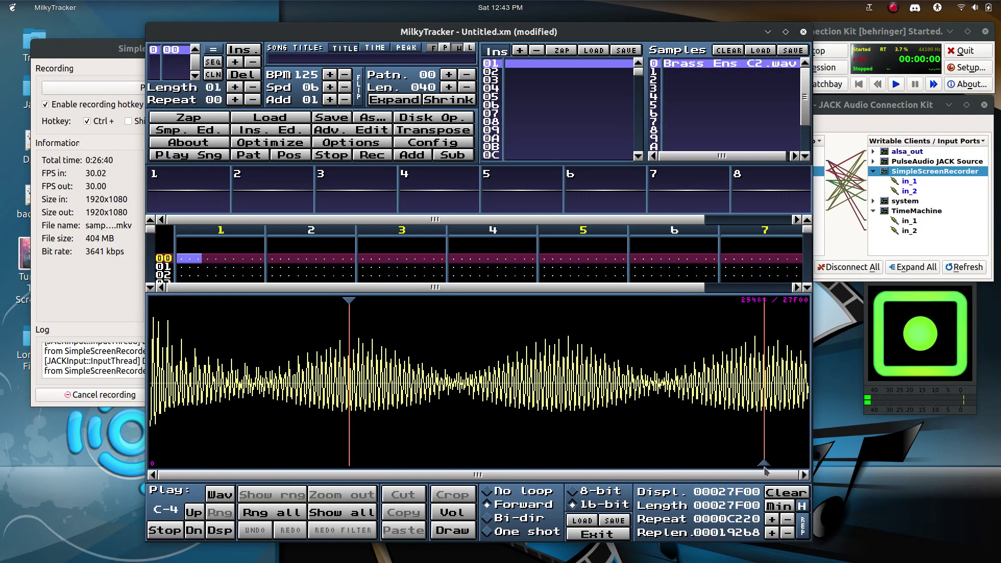
{"action": "key", "text": "z"}
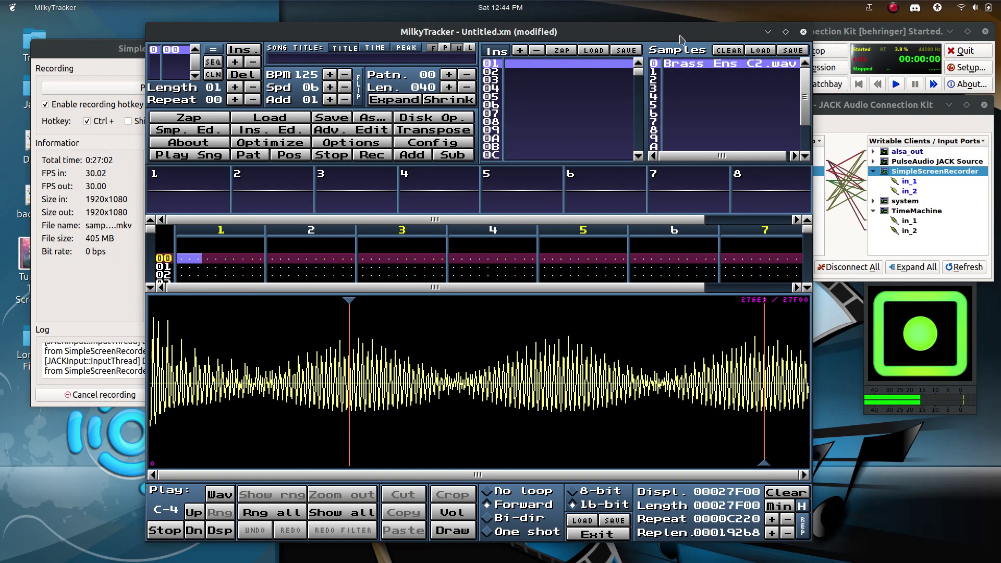
Close MilkyTracker without saving the module, launch LMMS and let it create its working directory
{"action": "left_click", "coordinate": [802, 33]}
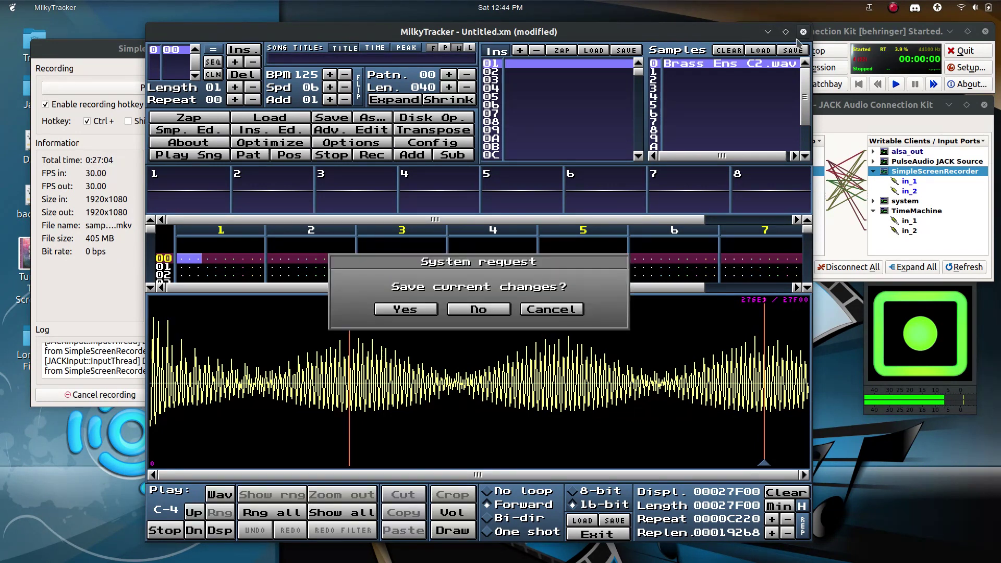
{"action": "left_click", "coordinate": [477, 309]}
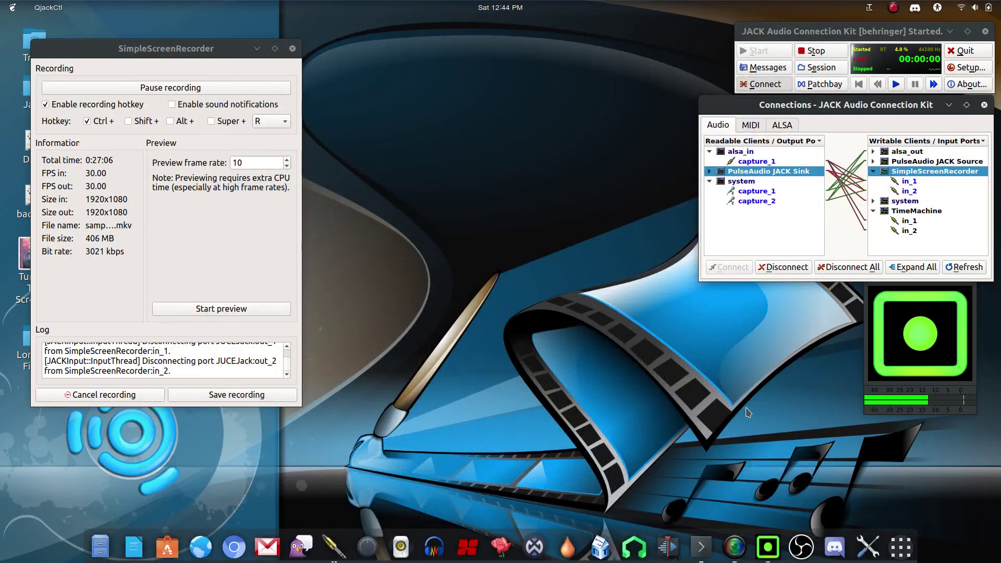
{"action": "left_click", "coordinate": [639, 550]}
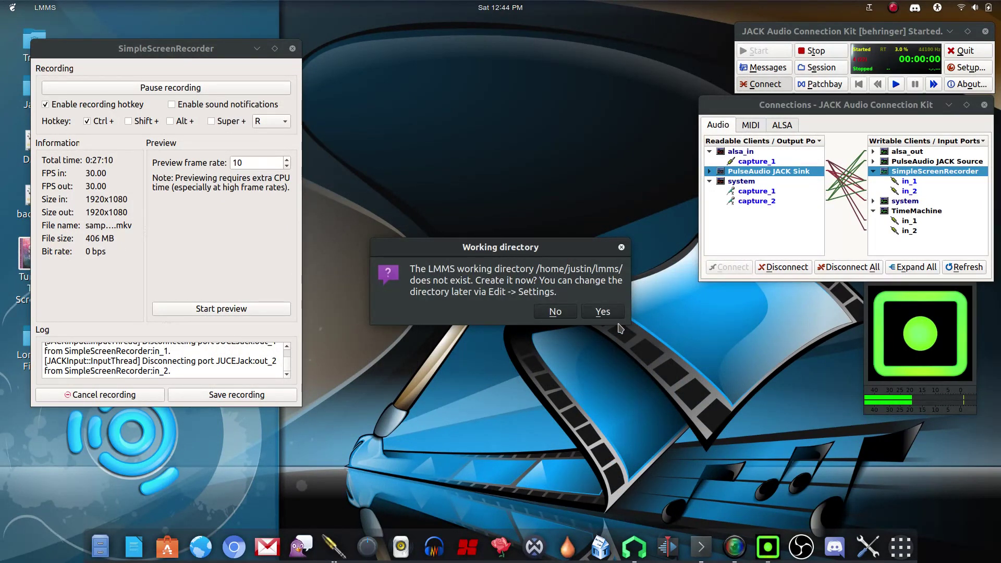
{"action": "left_click", "coordinate": [605, 314]}
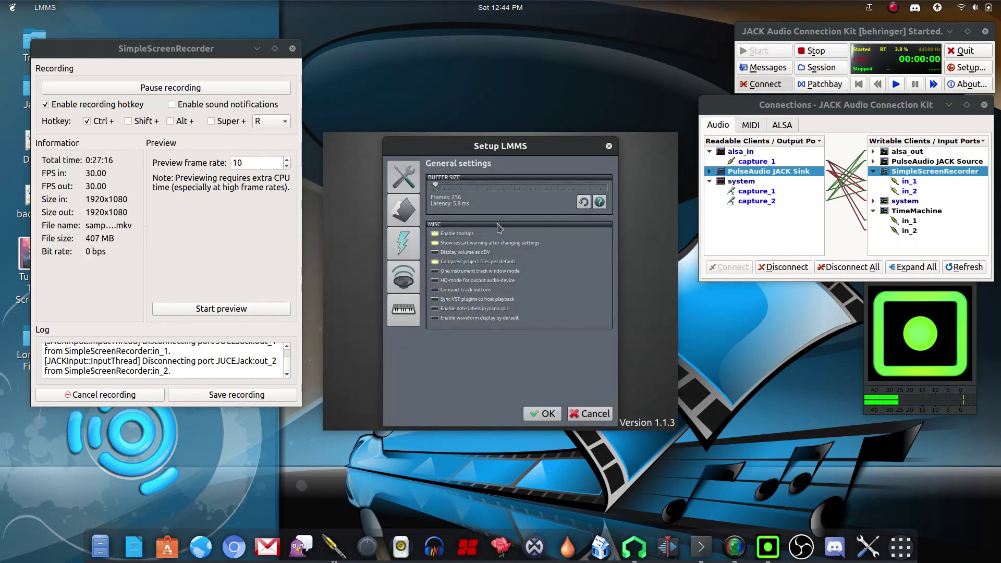
Set the LMMS audio interface to JACK (JACK Audio Connection Kit) and accept the setup
{"action": "left_click", "coordinate": [402, 277]}
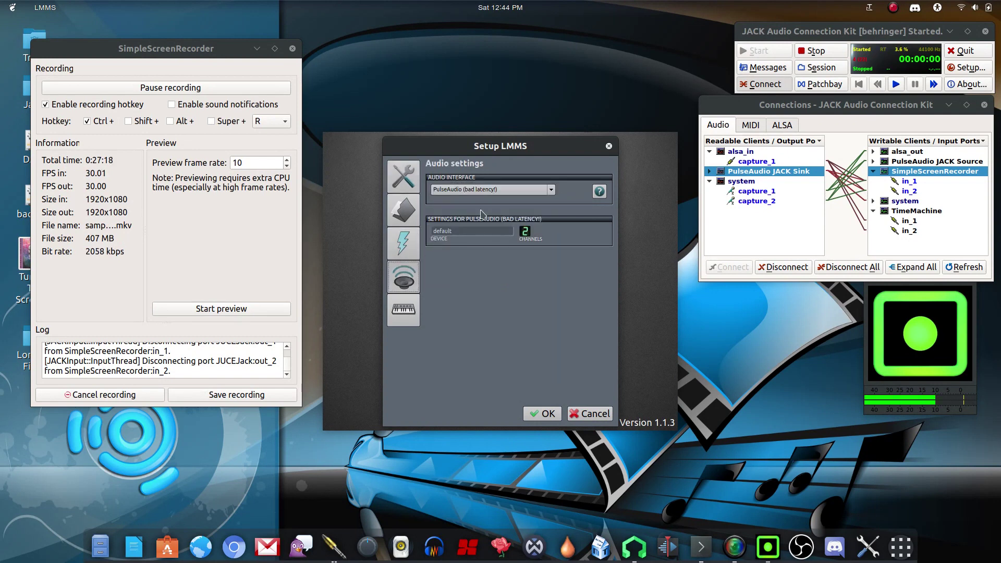
{"action": "left_click", "coordinate": [498, 189]}
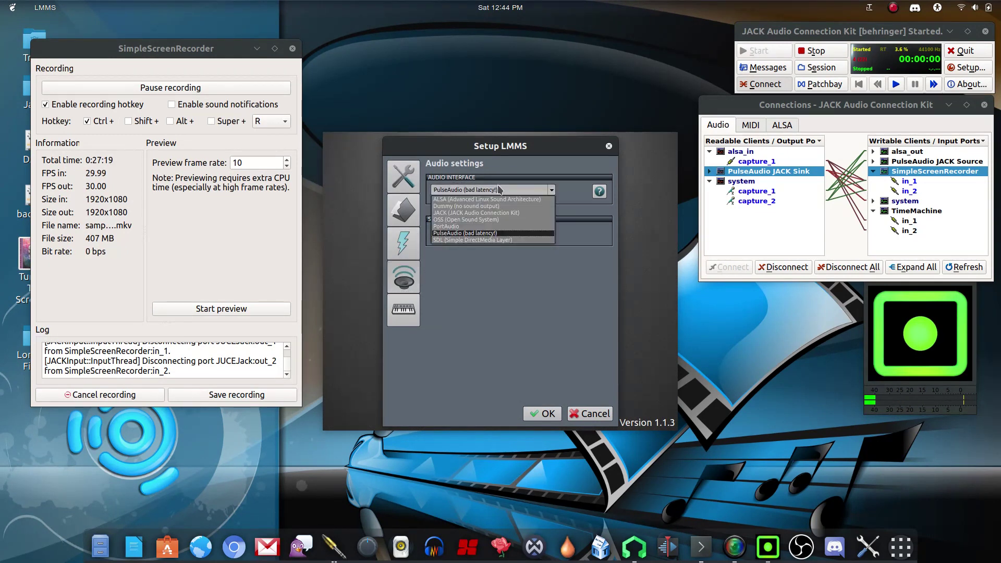
{"action": "left_click", "coordinate": [473, 214]}
{"action": "left_click", "coordinate": [542, 414]}
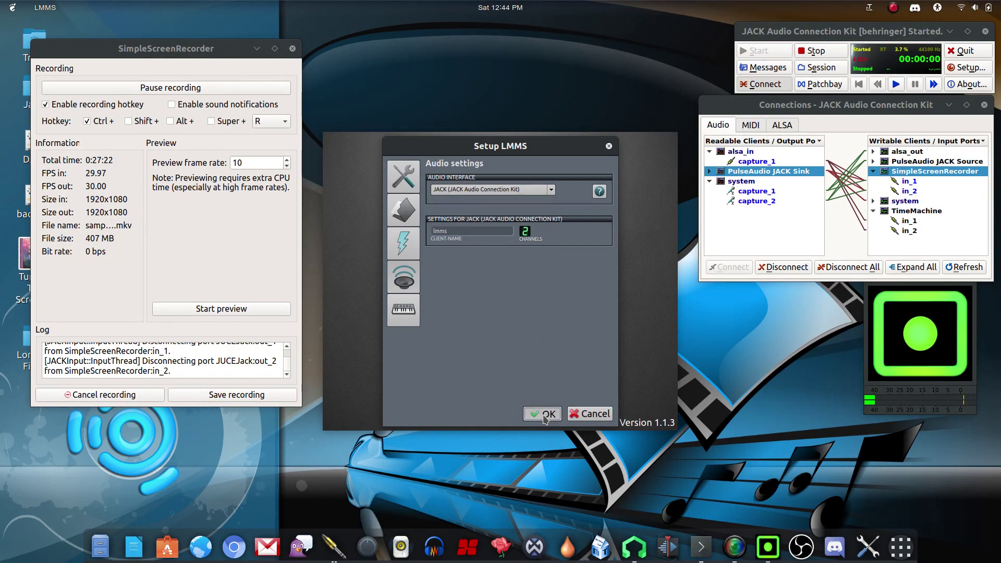
{"action": "left_click", "coordinate": [502, 308]}
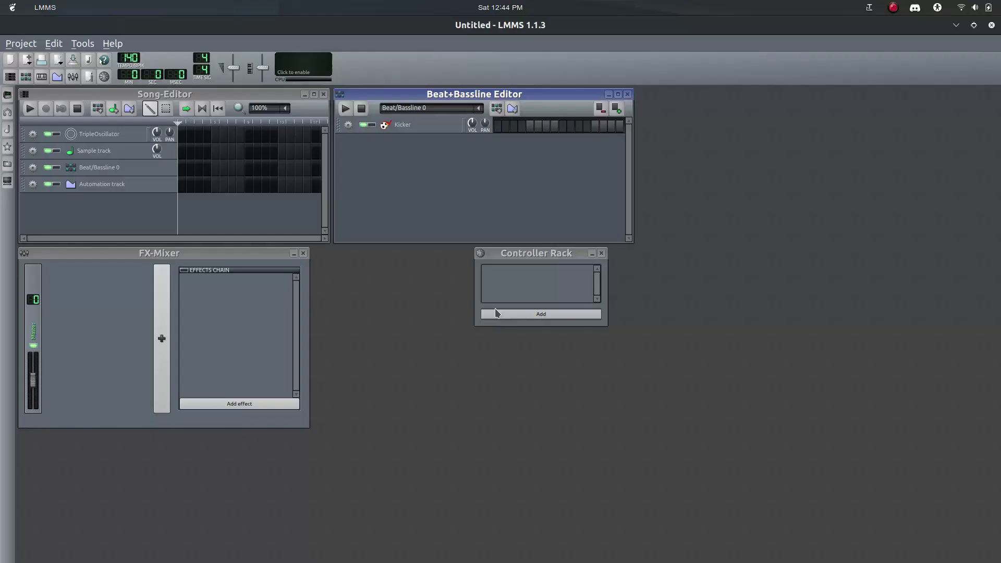
Restart LMMS and restore its window to a smaller size beside the JACK connections
{"action": "left_click", "coordinate": [992, 25]}
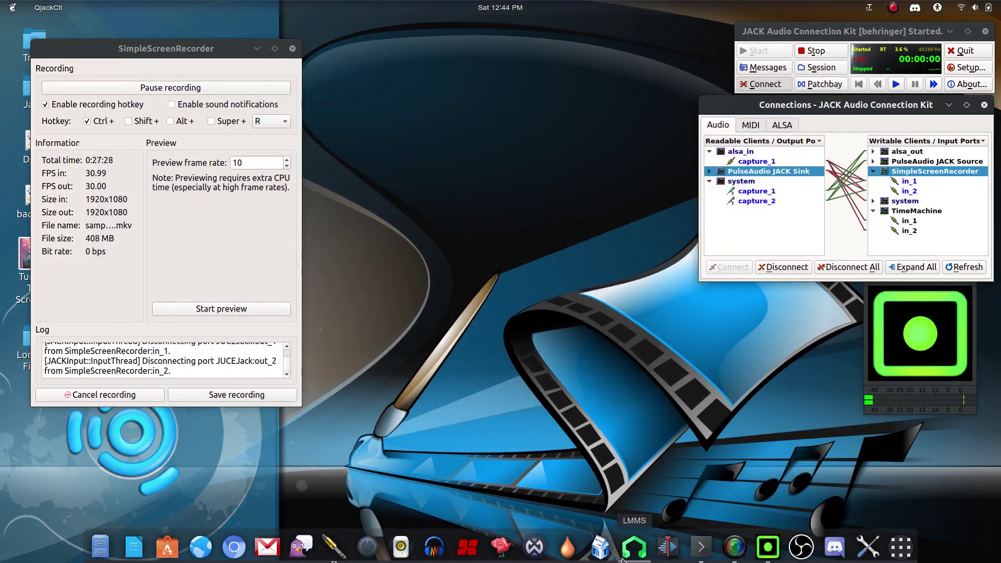
{"action": "left_click", "coordinate": [624, 559]}
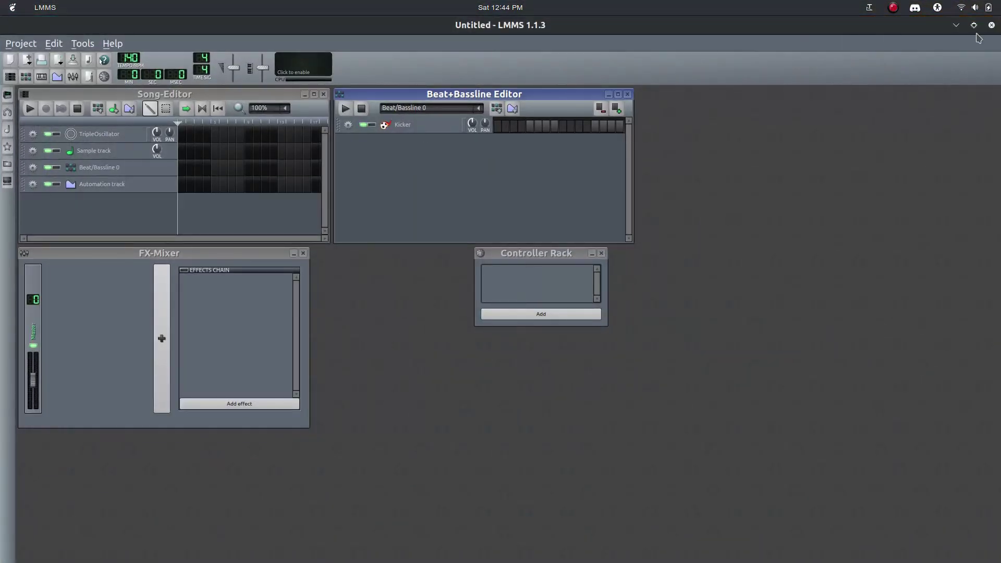
{"action": "left_click", "coordinate": [974, 25]}
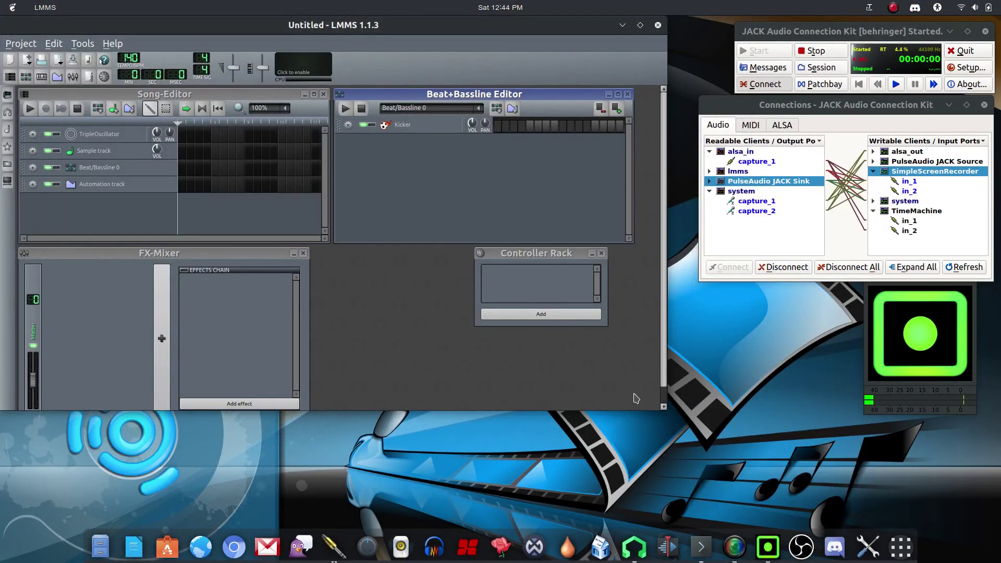
Select the lmms client in the JACK connections, enlarge the LMMS window and shift the Beat+Bassline Editor within it
{"action": "scroll", "coordinate": [665, 327], "scroll_direction": "down", "scroll_amount": 2}
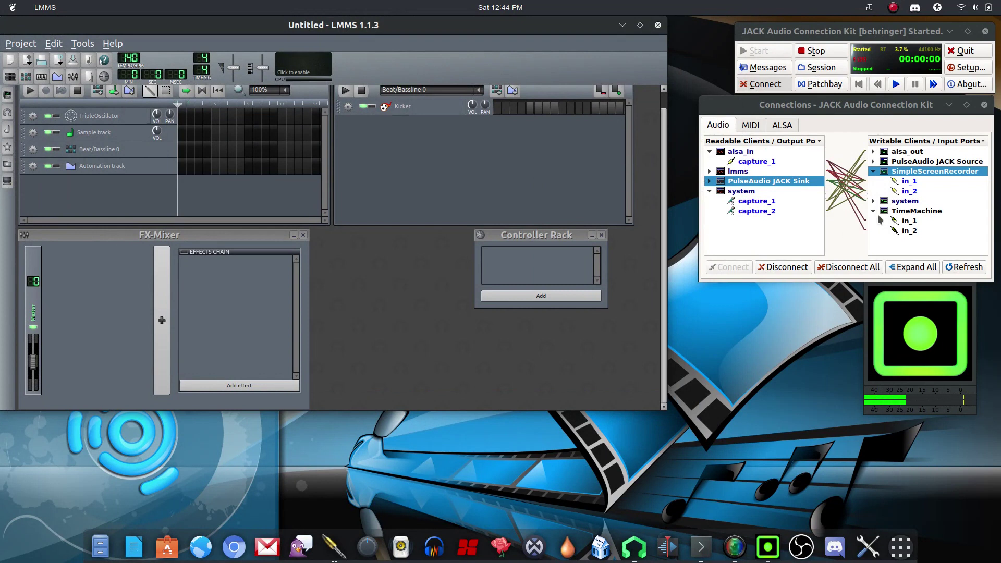
{"action": "left_click", "coordinate": [741, 172]}
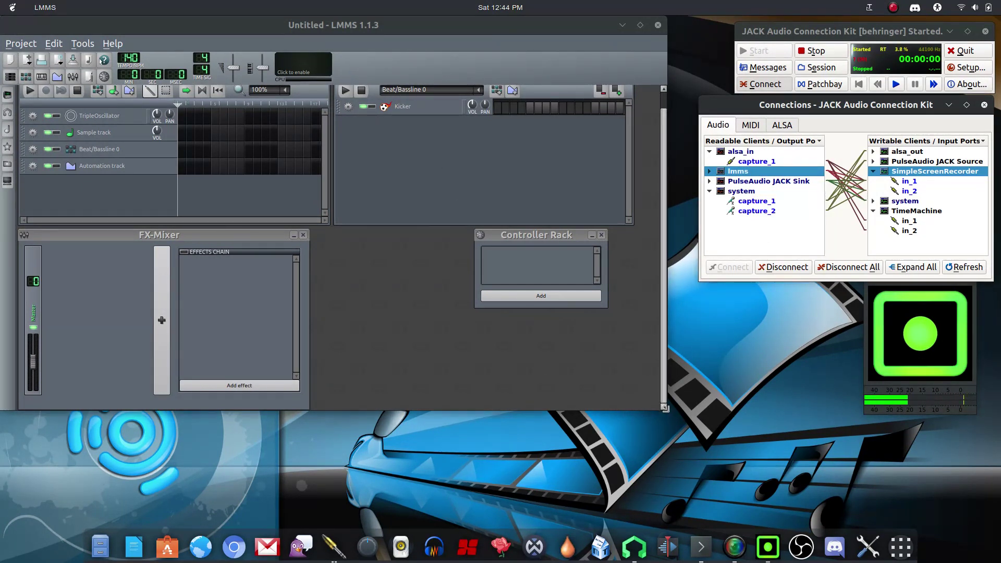
{"action": "left_click_drag", "start_coordinate": [665, 408], "coordinate": [743, 466]}
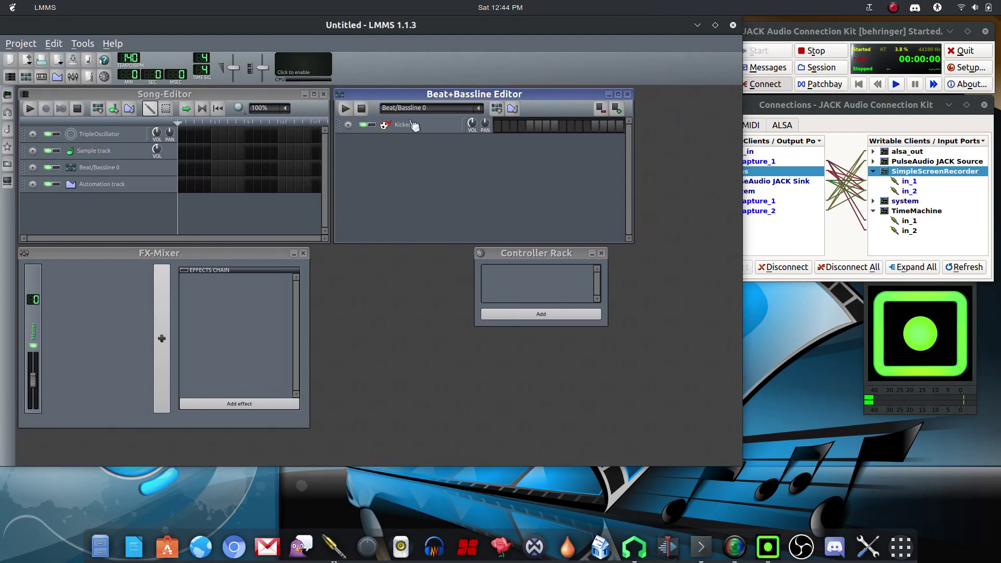
{"action": "left_click_drag", "start_coordinate": [457, 99], "coordinate": [519, 101]}
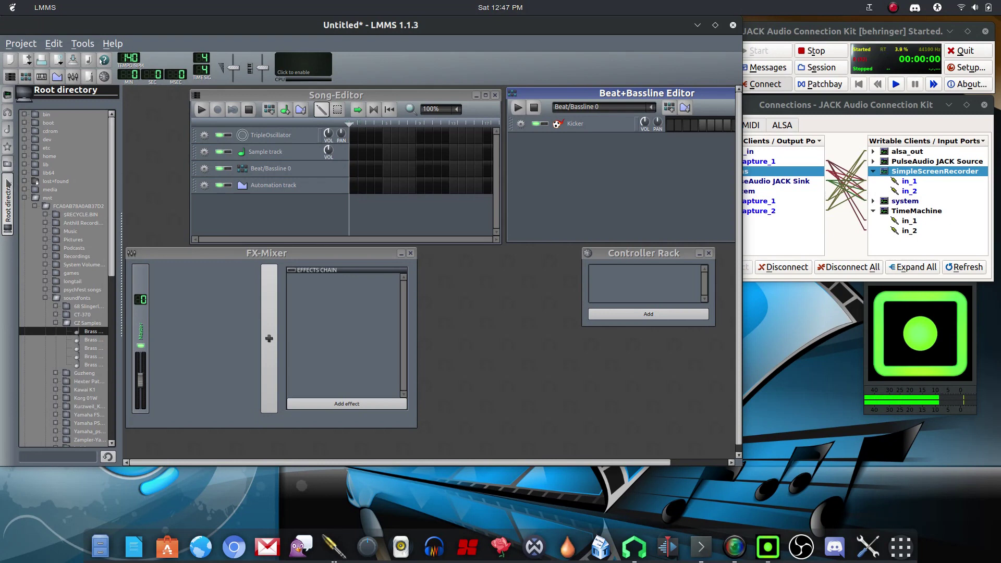
Show the root directory browser and audition the first three brass samples in the CZ Samples folder
{"action": "left_click", "coordinate": [8, 213]}
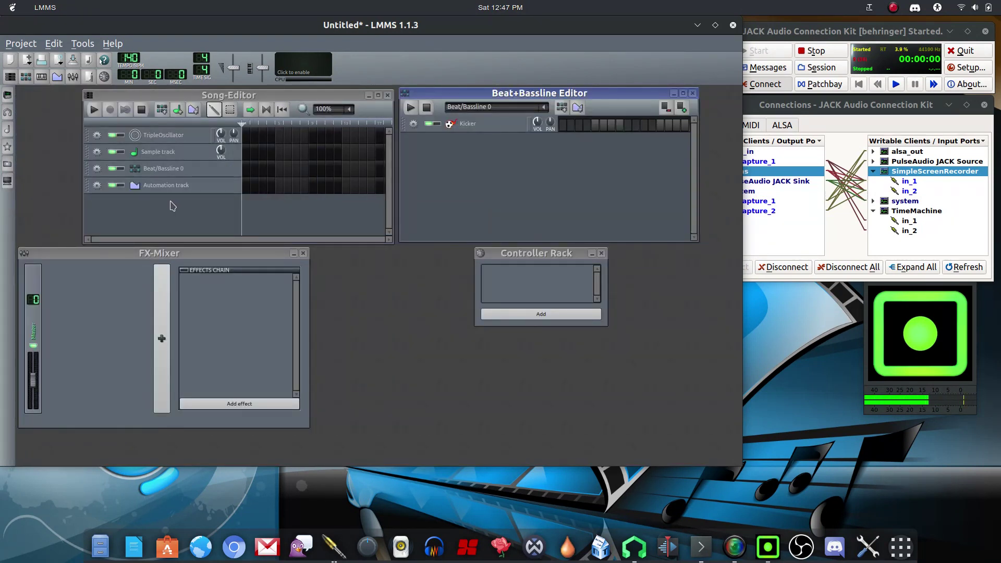
{"action": "left_click", "coordinate": [7, 182]}
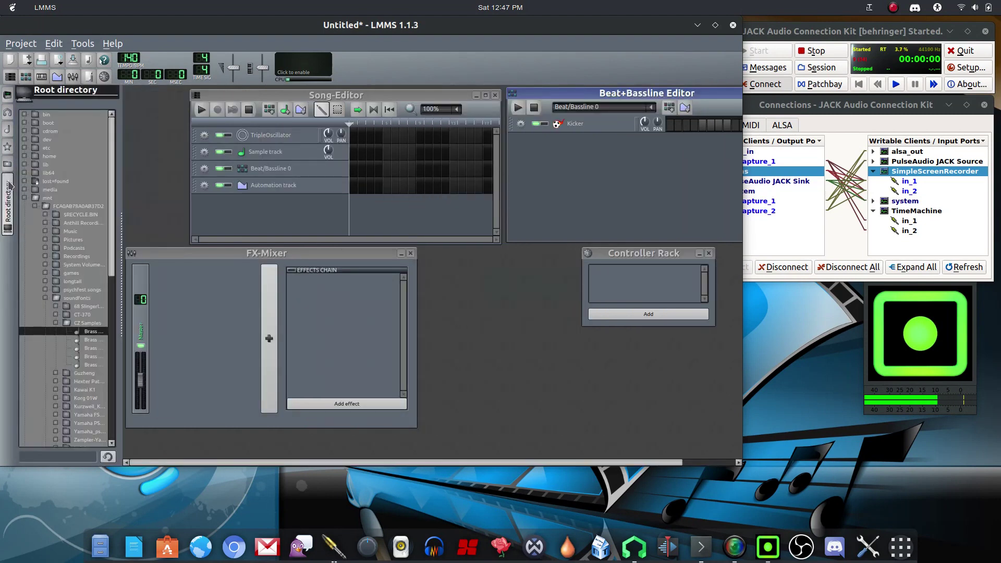
{"action": "left_click", "coordinate": [89, 342]}
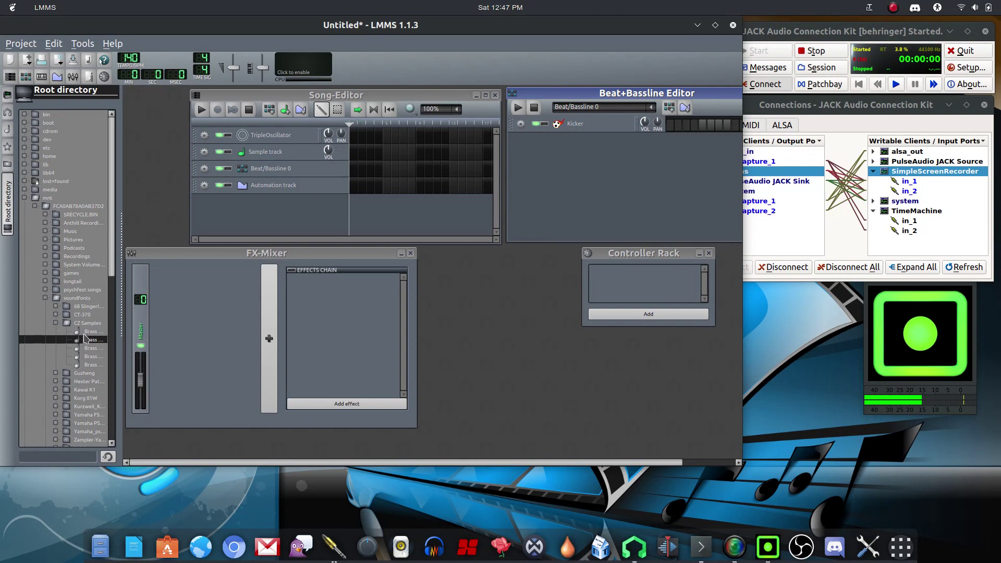
{"action": "left_click", "coordinate": [88, 334]}
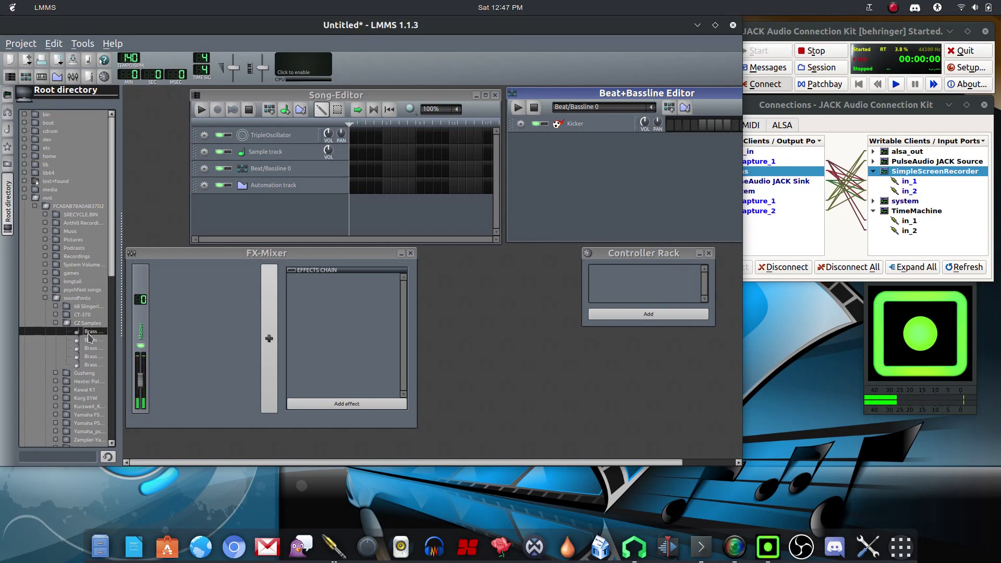
{"action": "left_click", "coordinate": [91, 341]}
{"action": "left_click", "coordinate": [92, 348]}
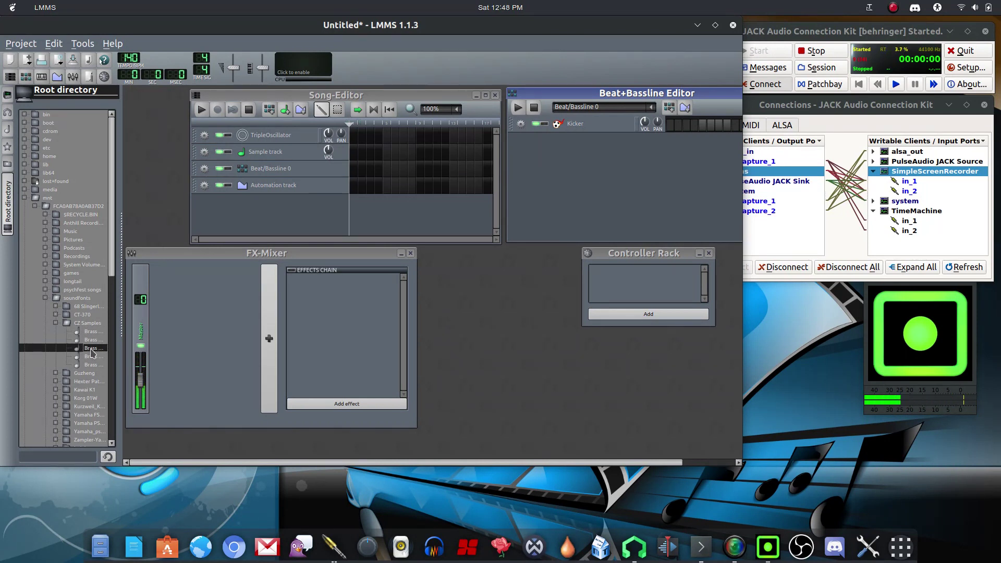
Add Brass Ens C3.wav to the Beat+Bassline Editor, open its AudioFileProcessor instrument and audition a few notes
{"action": "left_click_drag", "start_coordinate": [91, 349], "coordinate": [542, 156]}
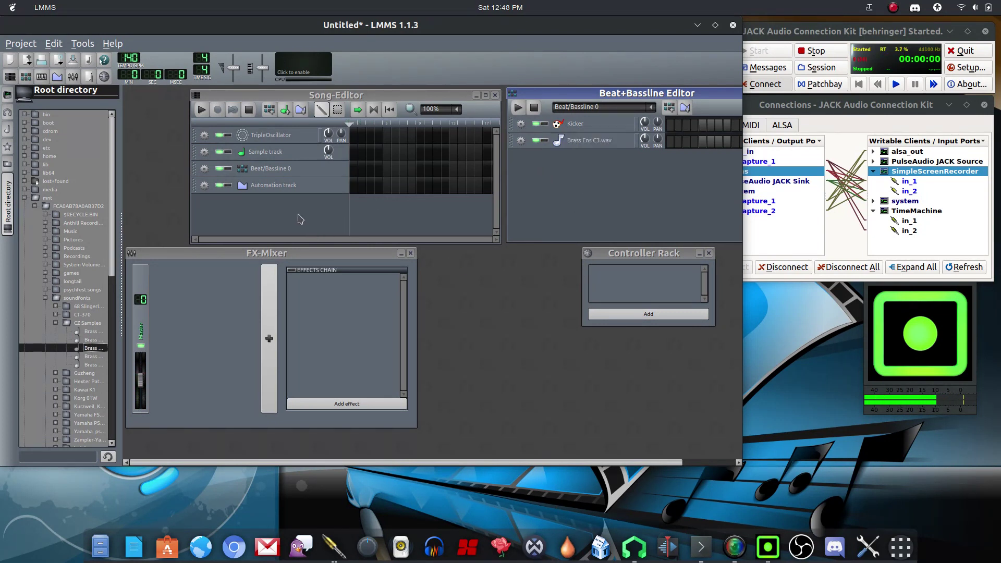
{"action": "left_click", "coordinate": [590, 141]}
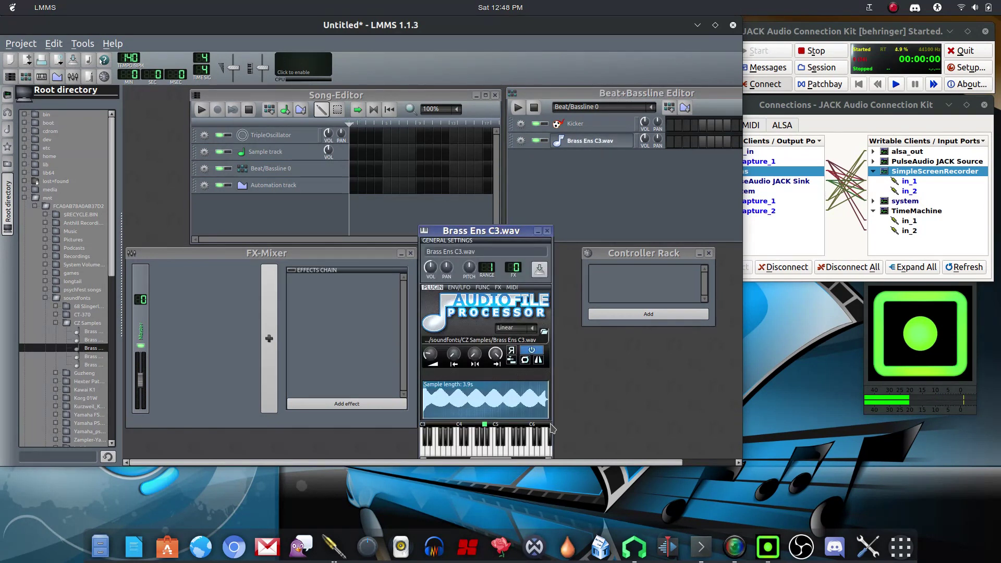
{"action": "left_click", "coordinate": [498, 449]}
{"action": "left_click", "coordinate": [475, 455]}
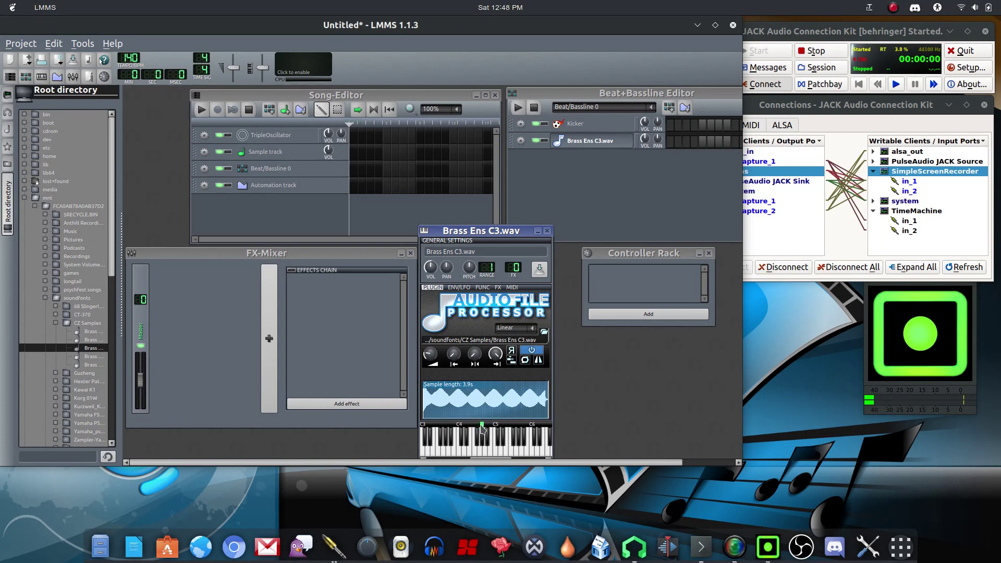
Try C3 as the base note of Brass Ens C3.wav, settle on C4, and audition notes across the keyboard
{"action": "mouse_move", "coordinate": [473, 428]}
{"action": "left_mouse_down"}
{"action": "mouse_move", "coordinate": [491, 429]}
{"action": "mouse_move", "coordinate": [465, 428]}
{"action": "left_mouse_up"}
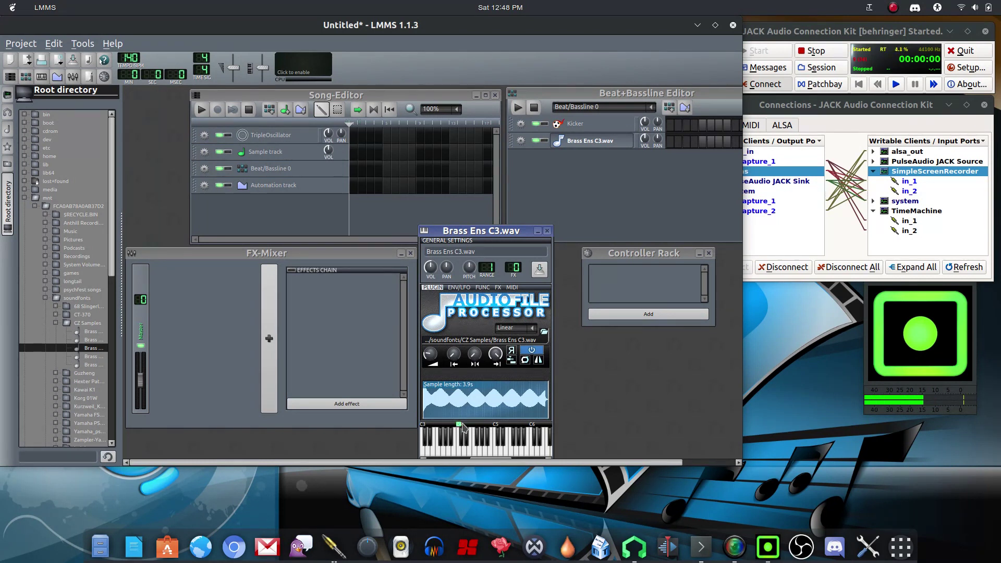
{"action": "left_click_drag", "start_coordinate": [461, 428], "coordinate": [425, 431]}
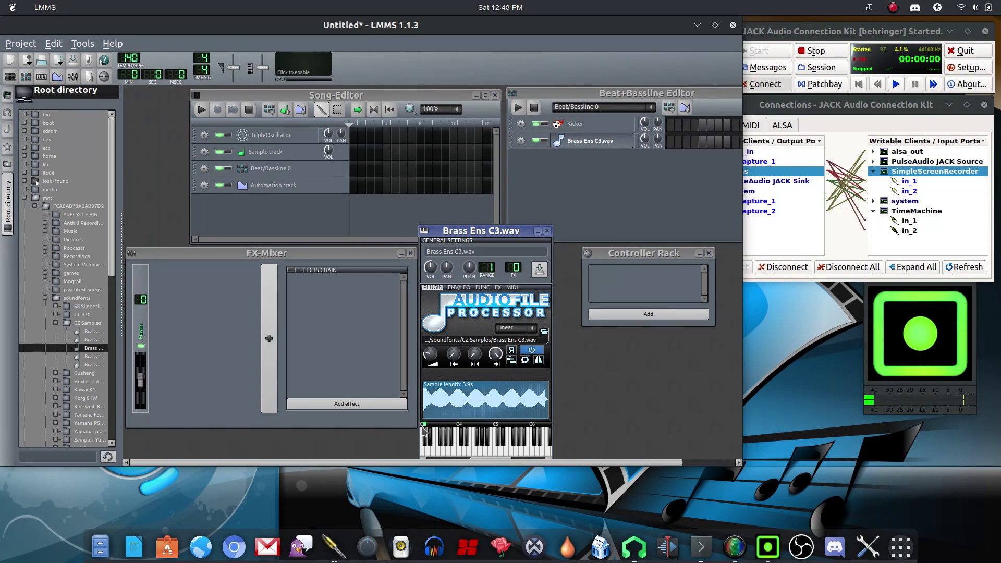
{"action": "left_click", "coordinate": [446, 453]}
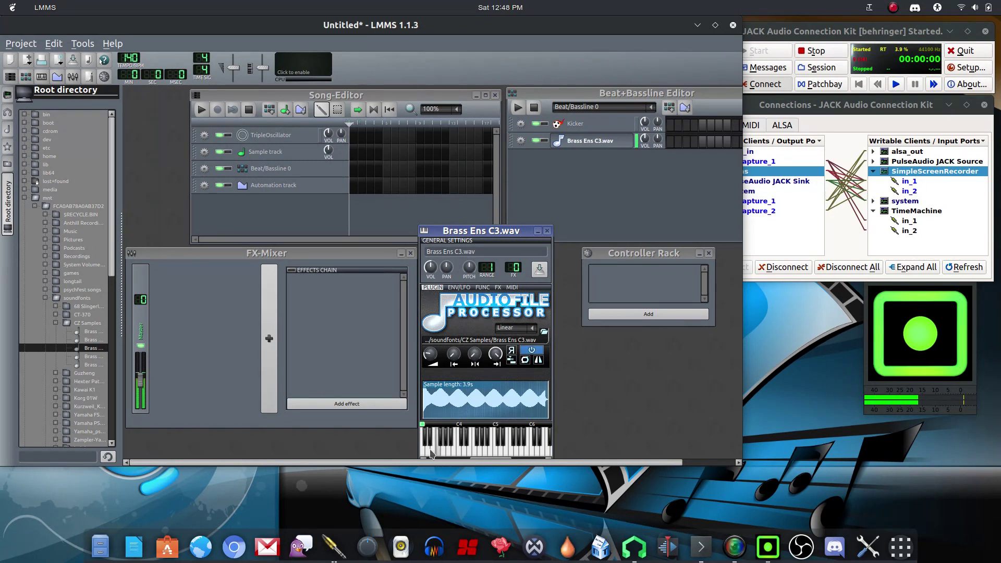
{"action": "left_click", "coordinate": [432, 453]}
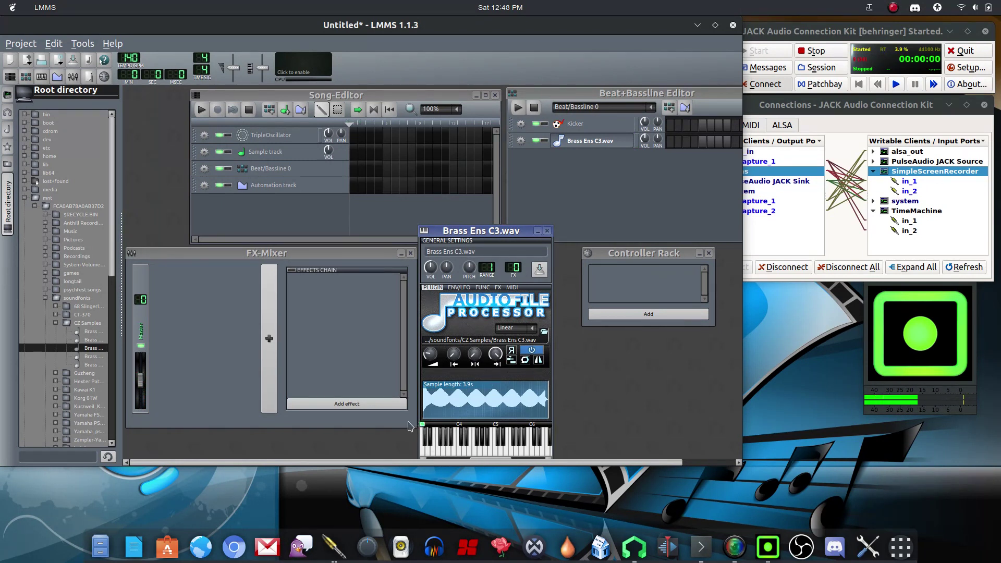
{"action": "left_click", "coordinate": [447, 452]}
{"action": "left_click", "coordinate": [455, 452]}
{"action": "left_click", "coordinate": [499, 452]}
{"action": "left_click", "coordinate": [443, 455]}
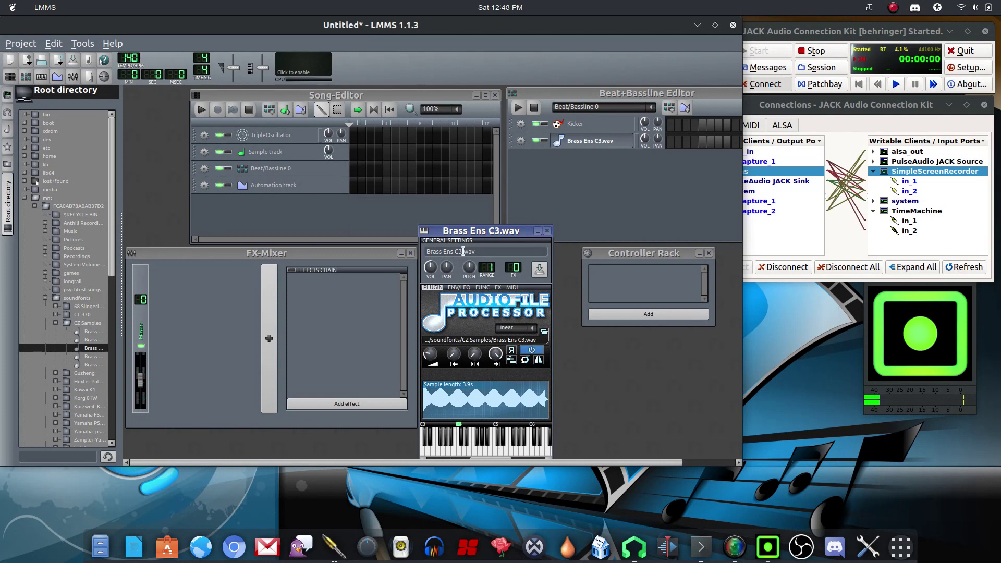
Enable ping-pong looping for Brass Ens C3.wav and adjust its markers, with the end just inside the waveform's tail
{"action": "left_click", "coordinate": [539, 360]}
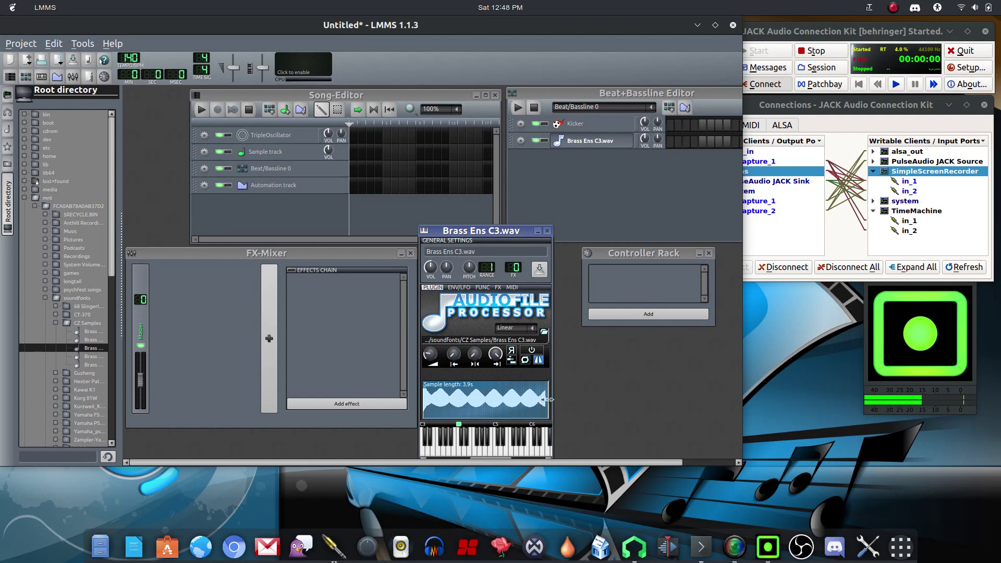
{"action": "left_click_drag", "start_coordinate": [525, 399], "coordinate": [542, 400]}
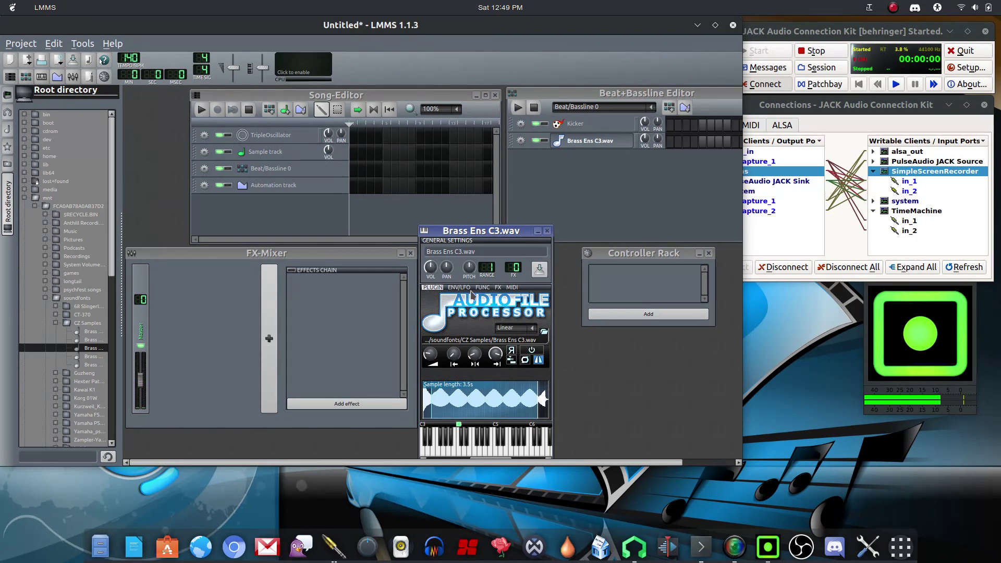
Enable the instrument's arpeggio with a Major chord and Random direction, and audition it on several notes
{"action": "left_click", "coordinate": [498, 287]}
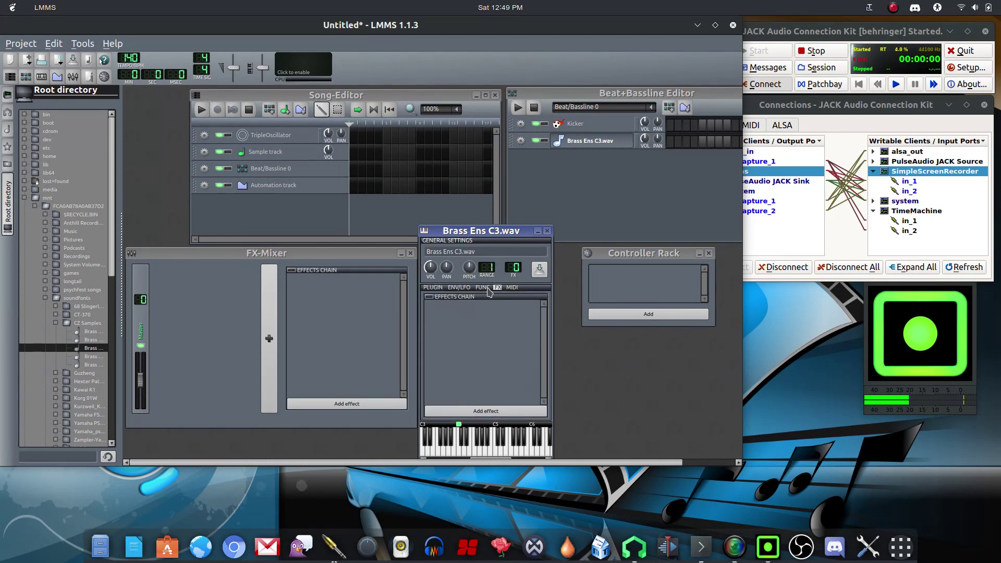
{"action": "left_click", "coordinate": [484, 289]}
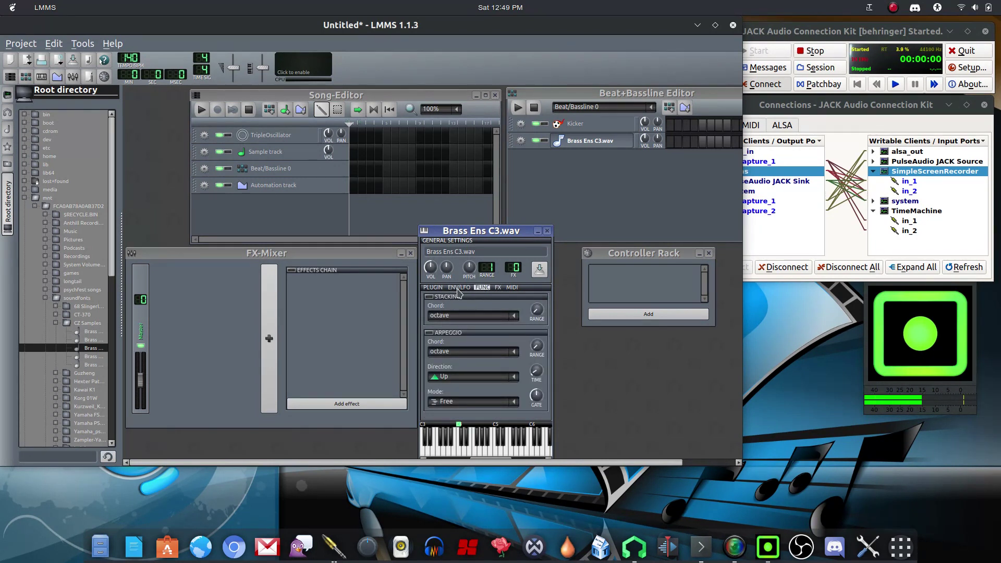
{"action": "left_click", "coordinate": [429, 334]}
{"action": "scroll", "coordinate": [458, 379], "scroll_direction": "down", "scroll_amount": 1}
{"action": "scroll", "coordinate": [465, 384], "scroll_direction": "down", "scroll_amount": 2}
{"action": "left_click", "coordinate": [468, 455]}
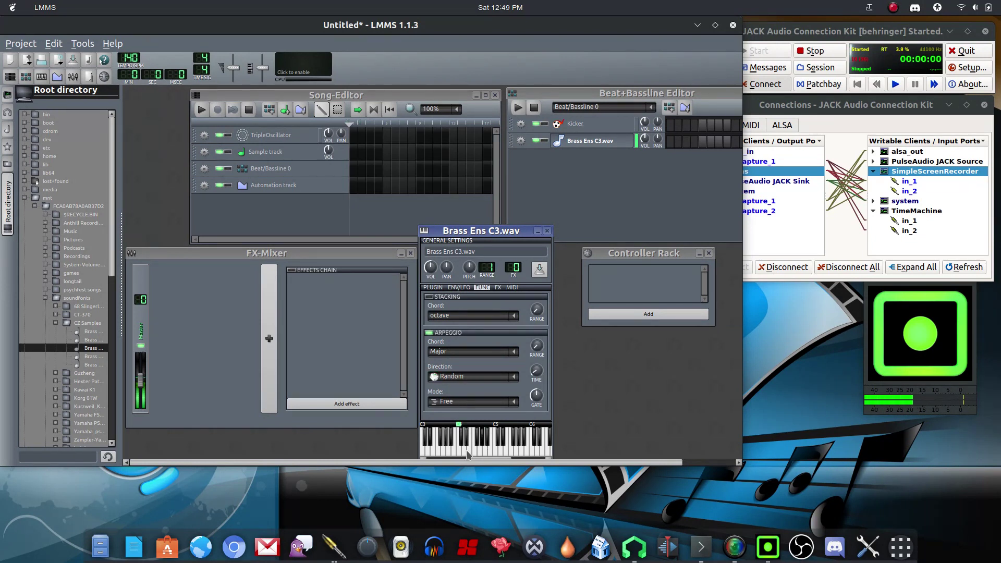
{"action": "left_click", "coordinate": [502, 457]}
{"action": "left_click", "coordinate": [494, 455]}
Enable chord stacking on the instrument, audition it with the Major chord, and change the stacked chord to Majb5
{"action": "left_click", "coordinate": [429, 297]}
{"action": "scroll", "coordinate": [449, 316], "scroll_direction": "down", "scroll_amount": 1}
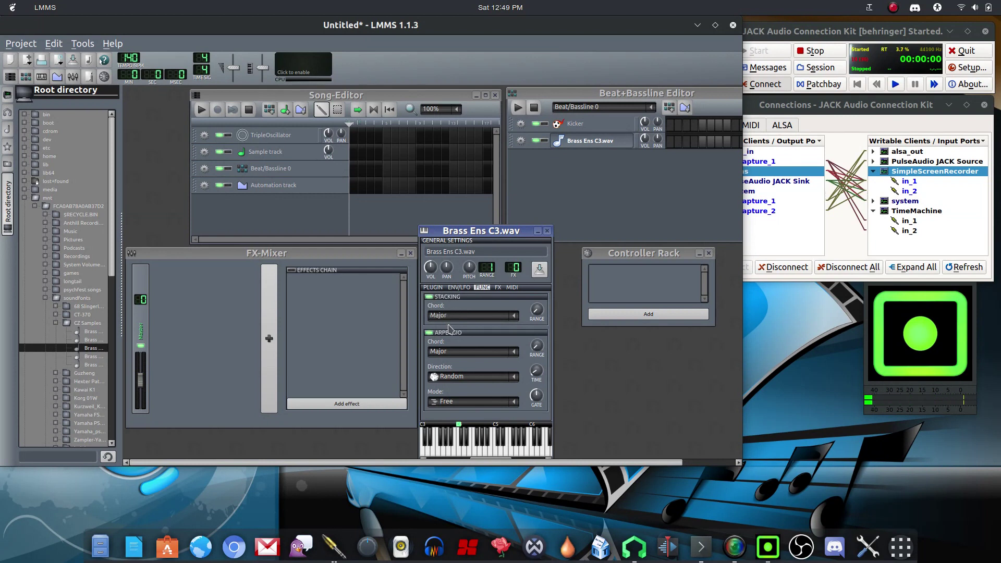
{"action": "left_click", "coordinate": [479, 456]}
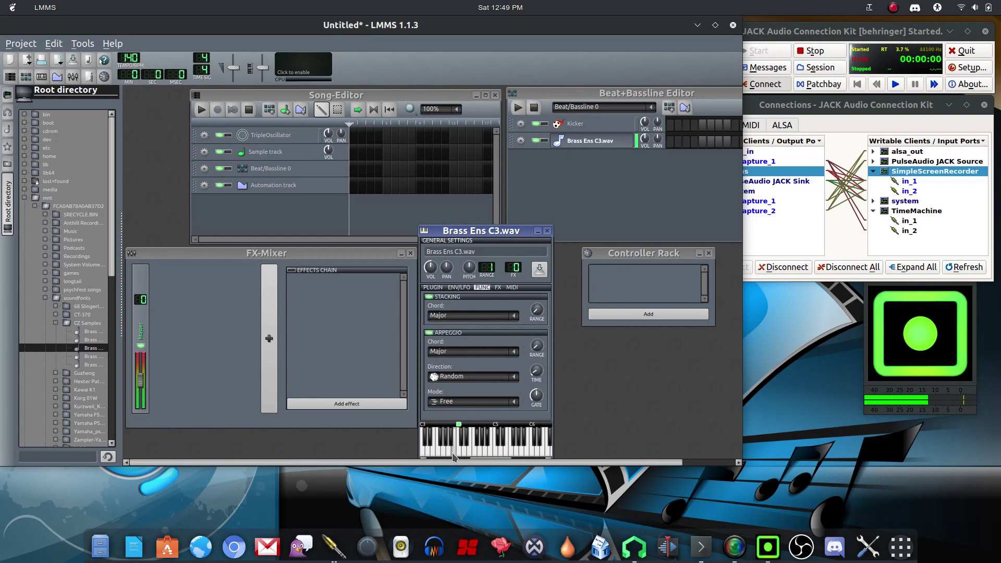
{"action": "scroll", "coordinate": [505, 316], "scroll_direction": "down", "scroll_amount": 1}
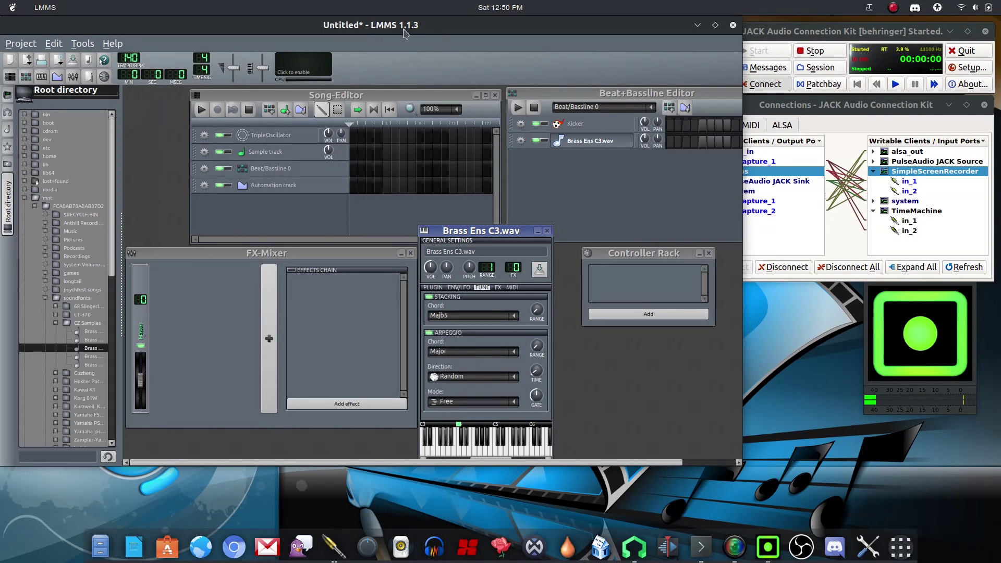
{"action": "left_click_drag", "start_coordinate": [445, 29], "coordinate": [469, 59]}
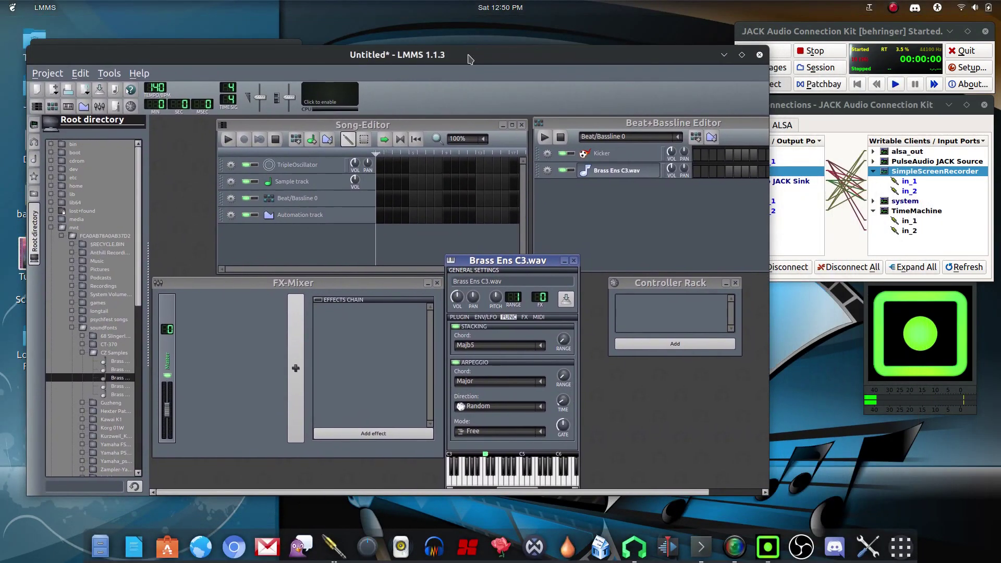